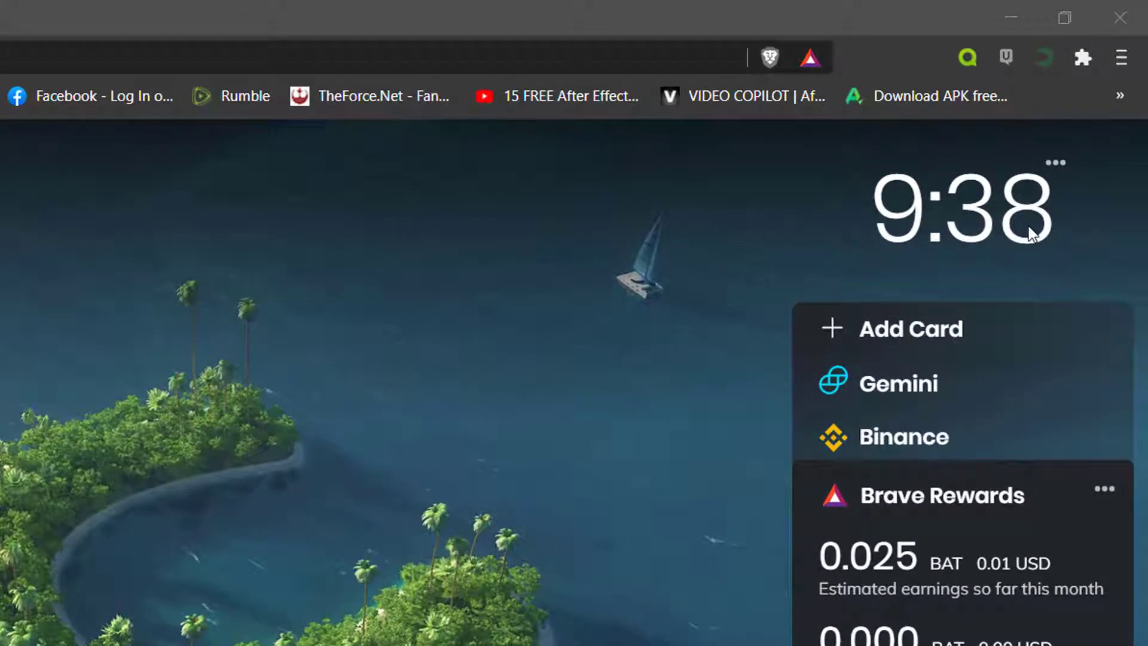
Step: Hide the clock on the new tab page through its ••• menu
left_click(1055, 163)
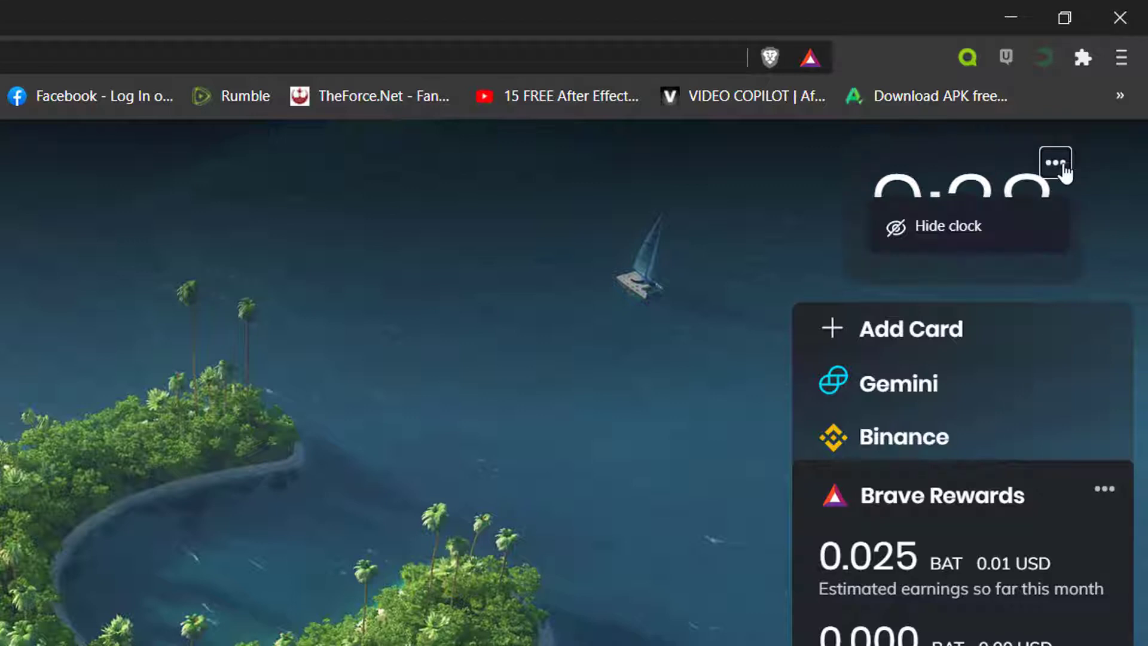
left_click(949, 234)
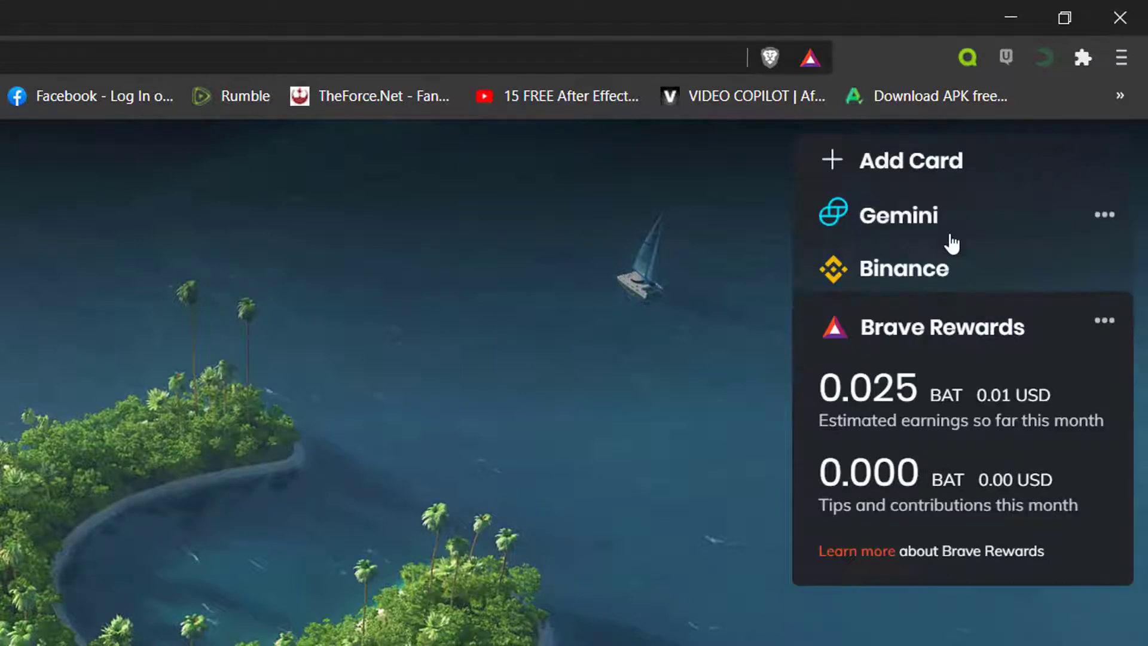
right_click(577, 253)
left_click(553, 249)
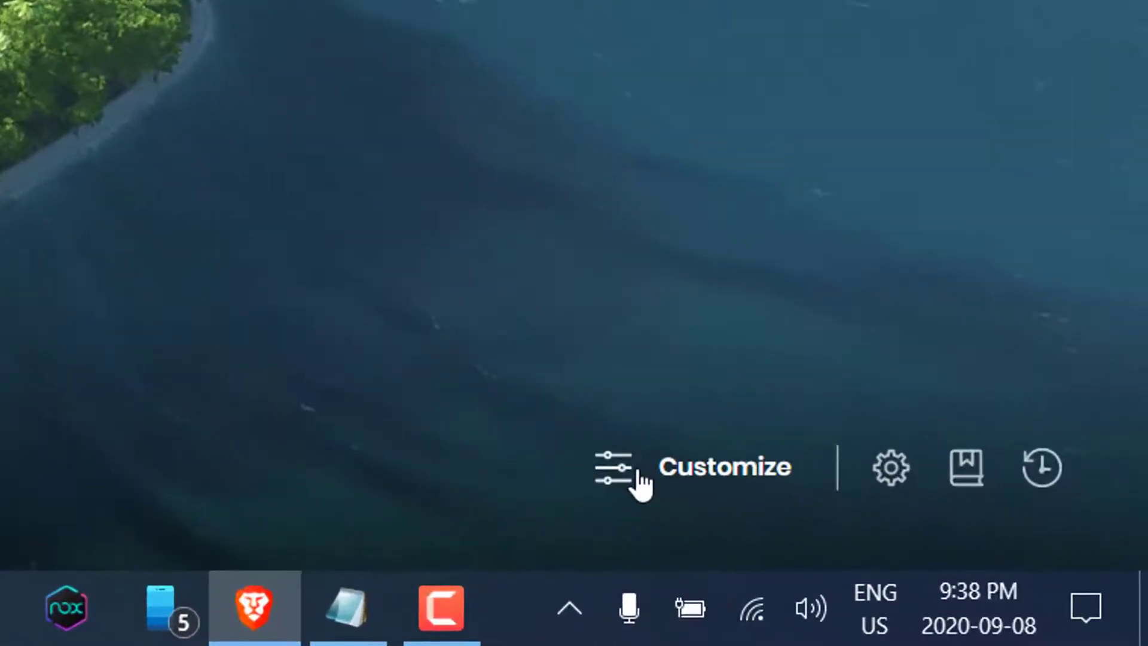
Step: In Customize Dashboard, review each tab, turn Show Clock back on, and open More Cards
left_click(946, 578)
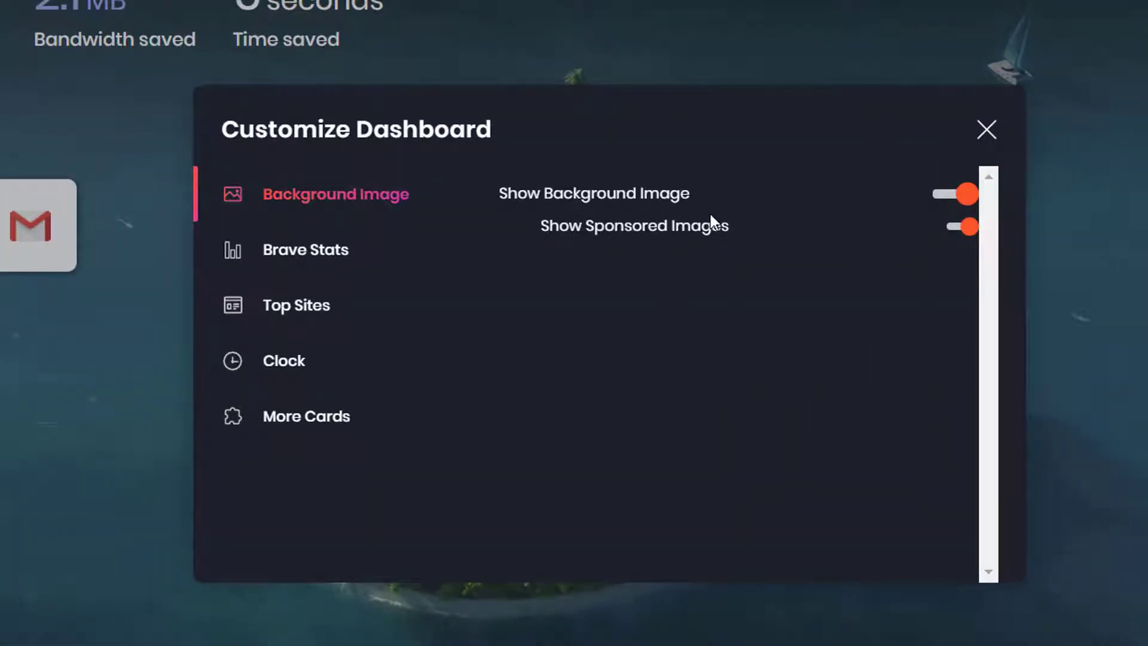
left_click(315, 248)
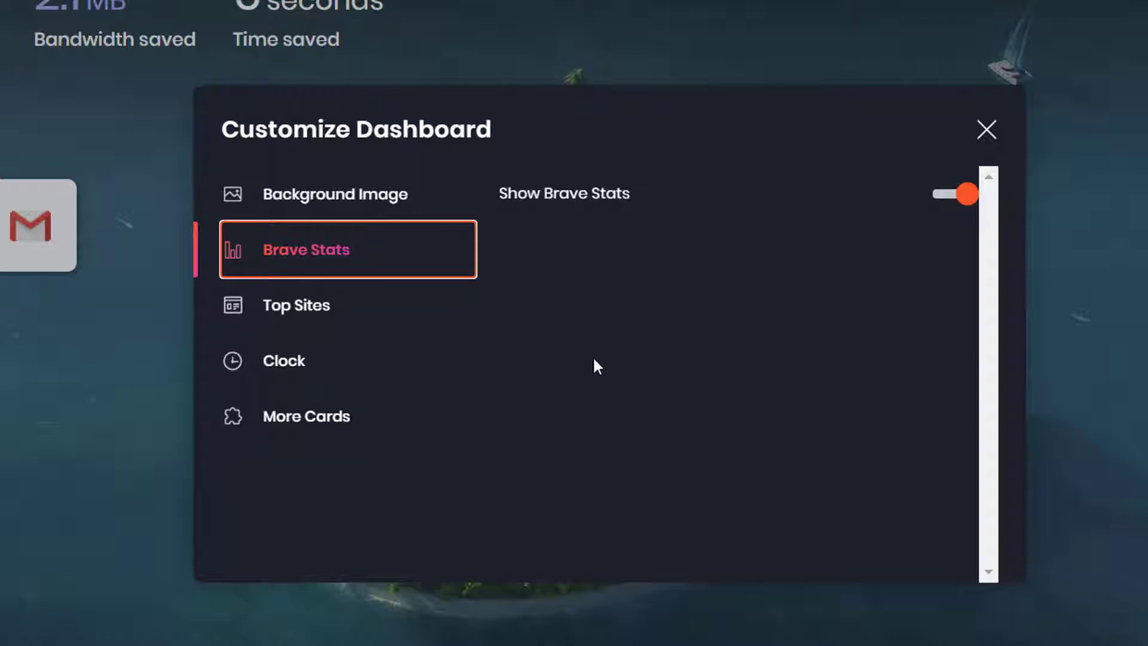
left_click(327, 313)
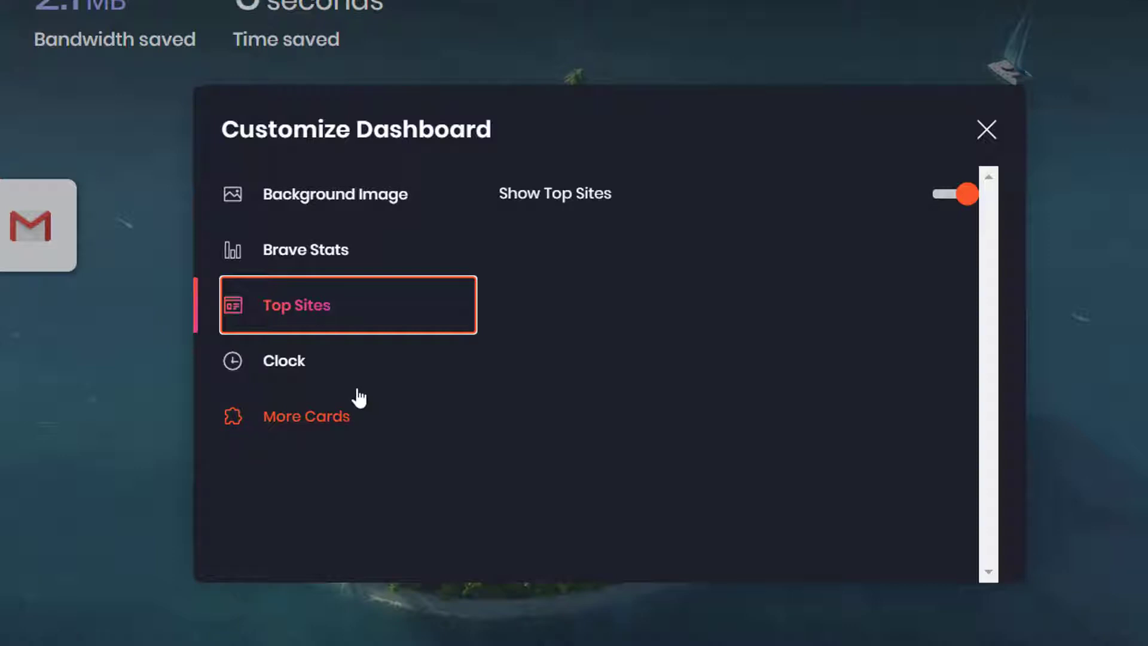
left_click(269, 361)
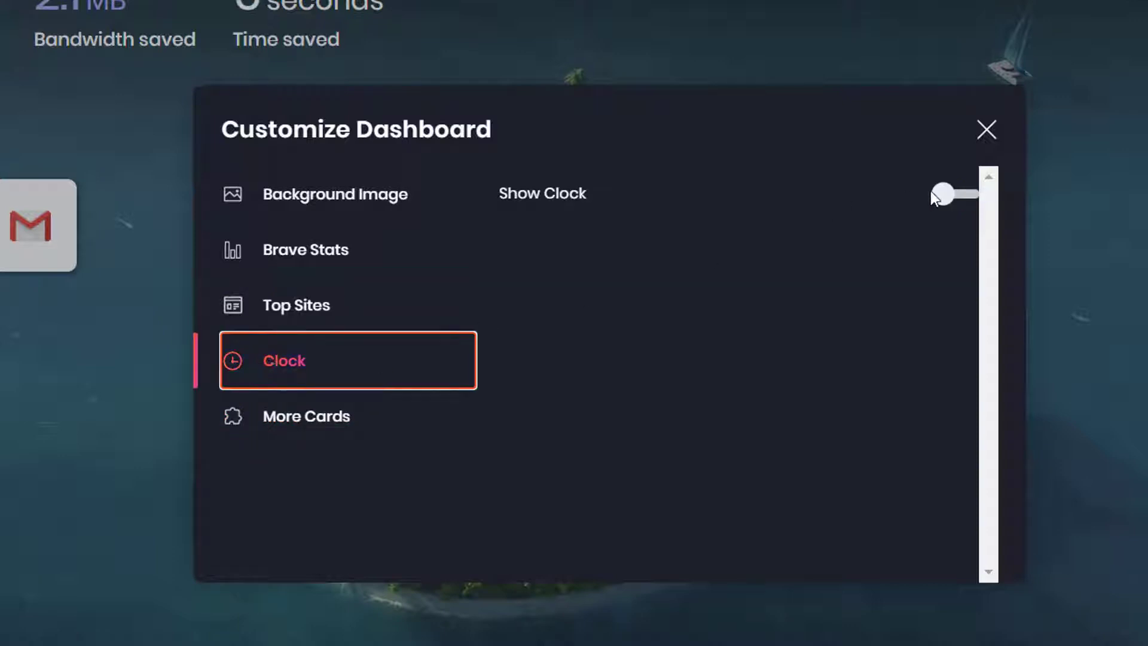
left_click(967, 199)
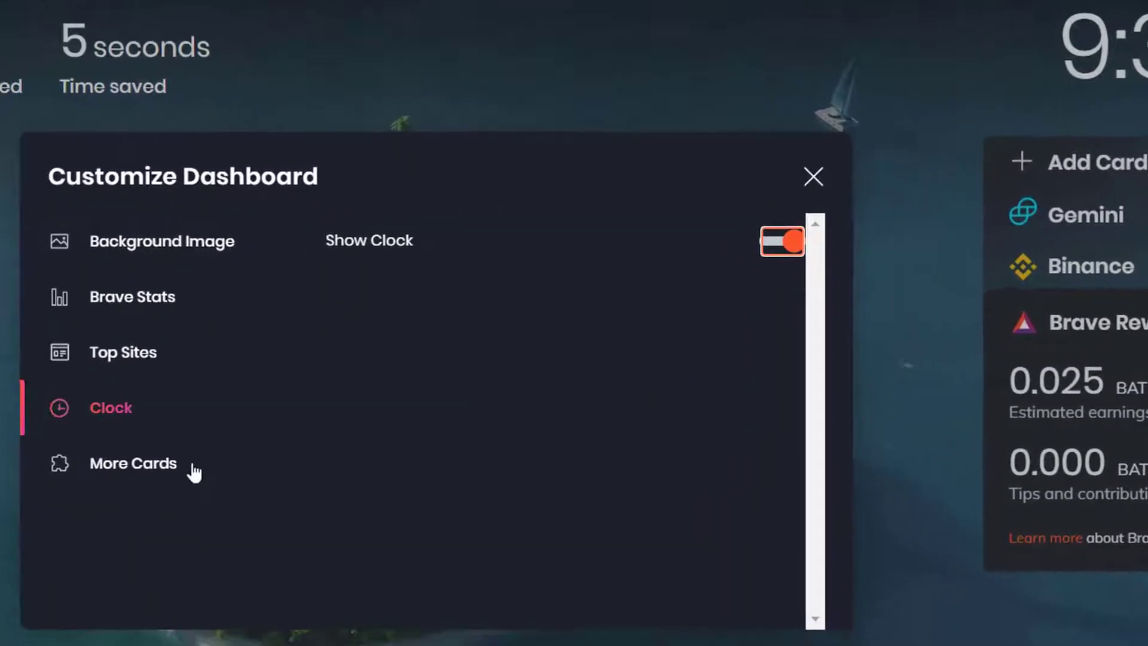
left_click(36, 502)
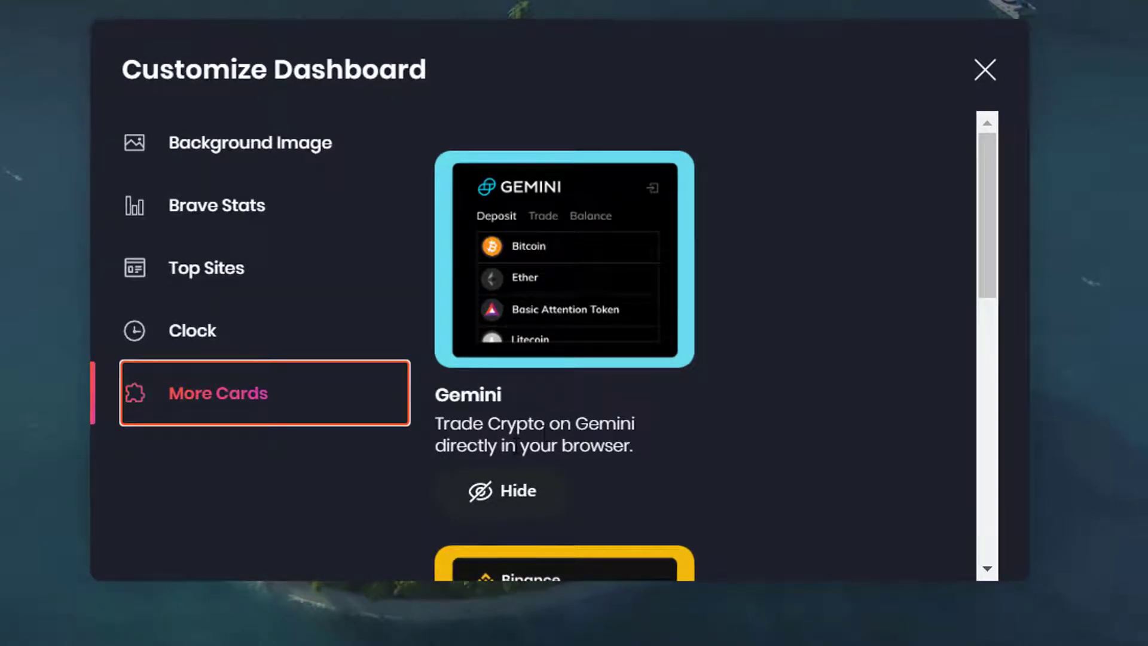
Step: Scroll through More Cards to review the Gemini, Binance and Brave Rewards cards
scroll(699, 389, "down", 5)
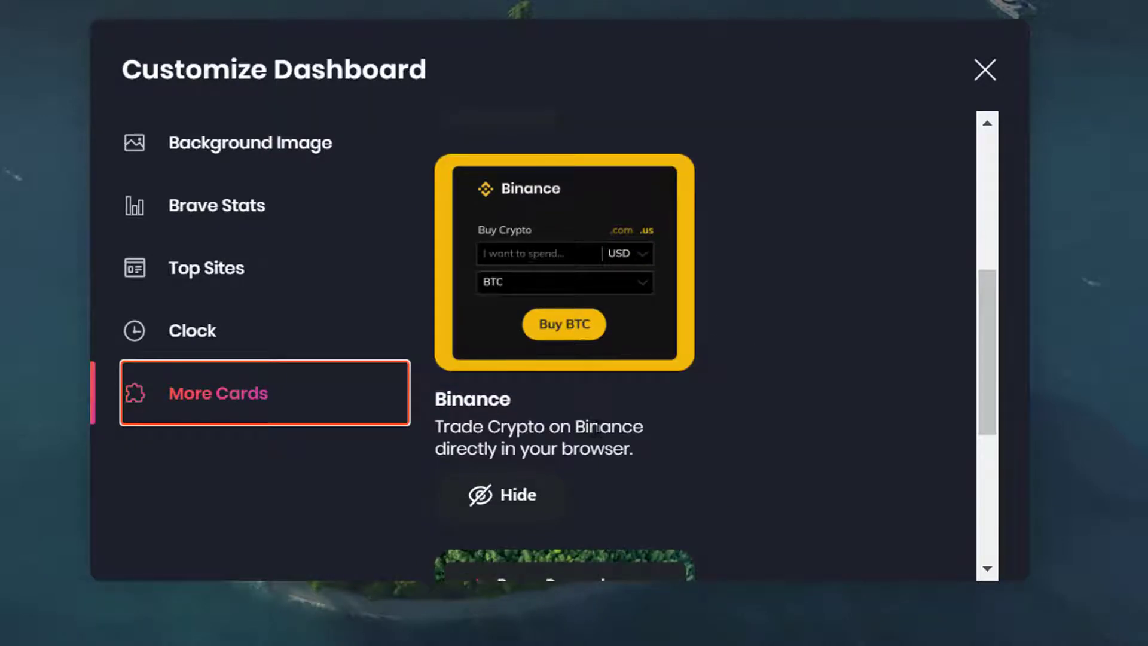
scroll(651, 464, "down", 1)
scroll(650, 458, "down", 5)
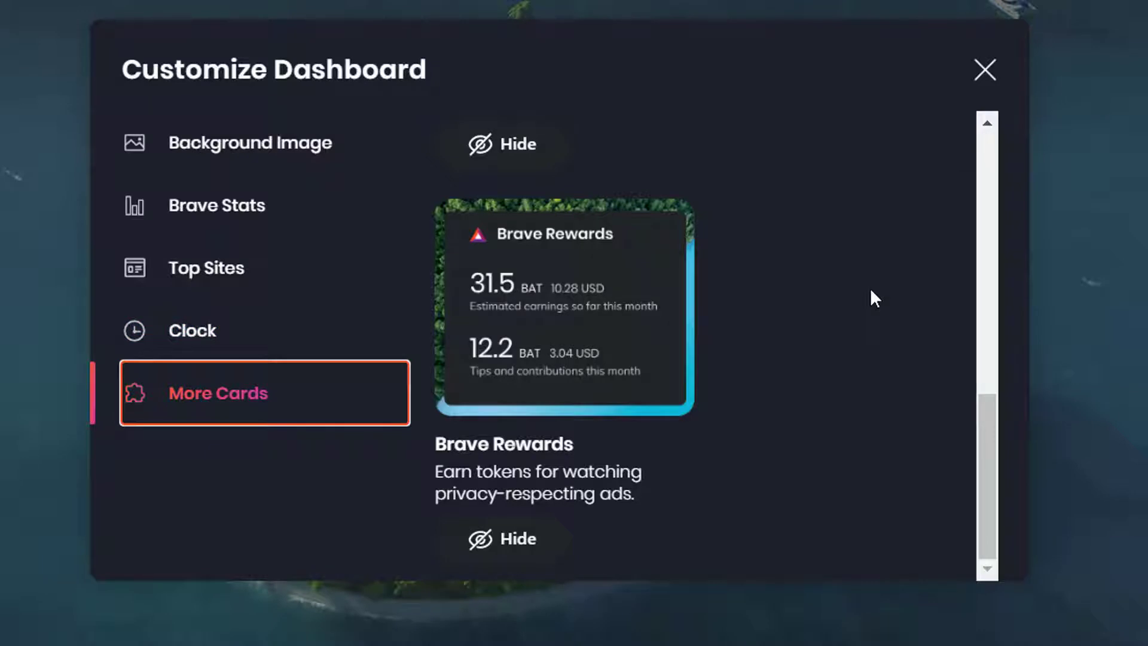
Step: Close the dashboard customization, open Settings, and pick the yellow spiral profile avatar
left_click(986, 71)
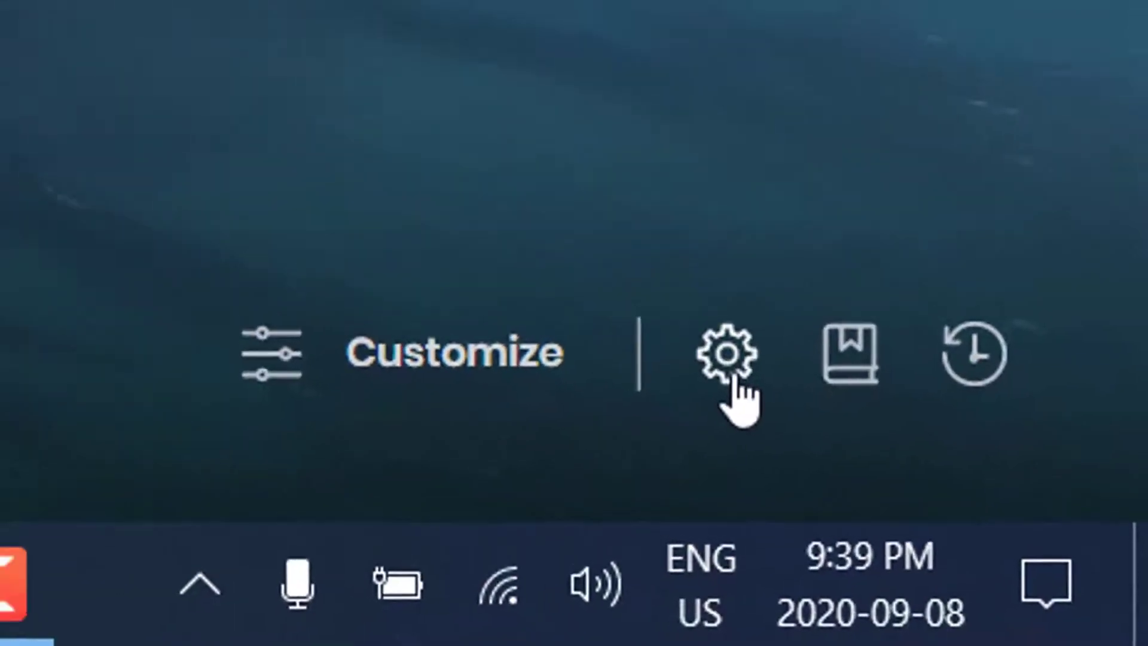
left_click(744, 382)
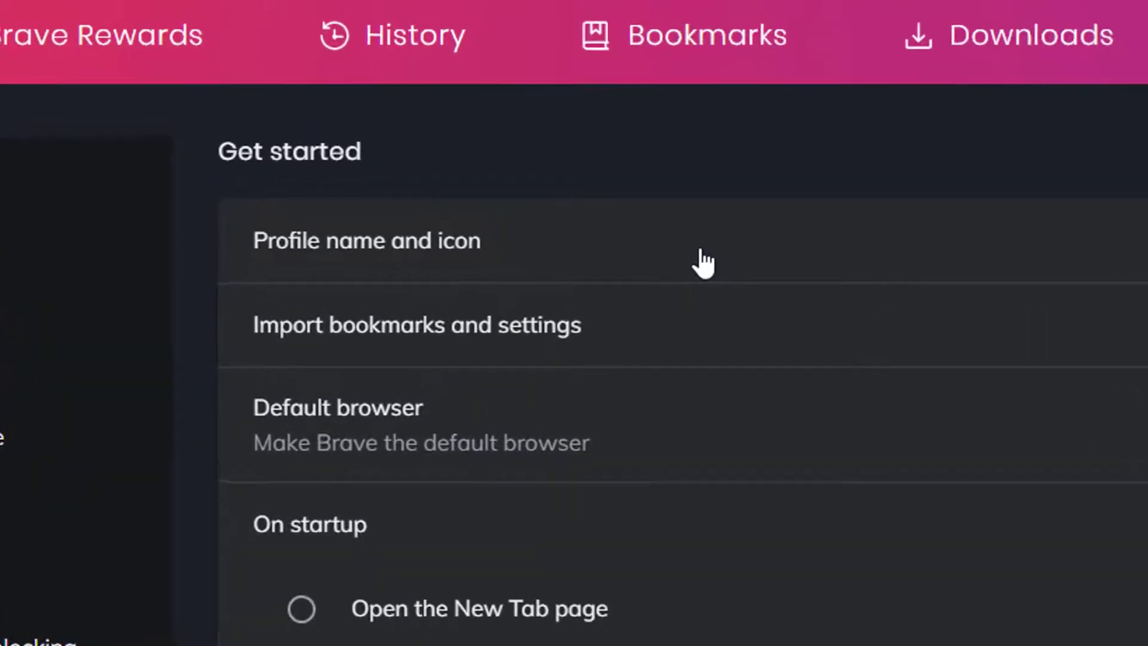
left_click(604, 136)
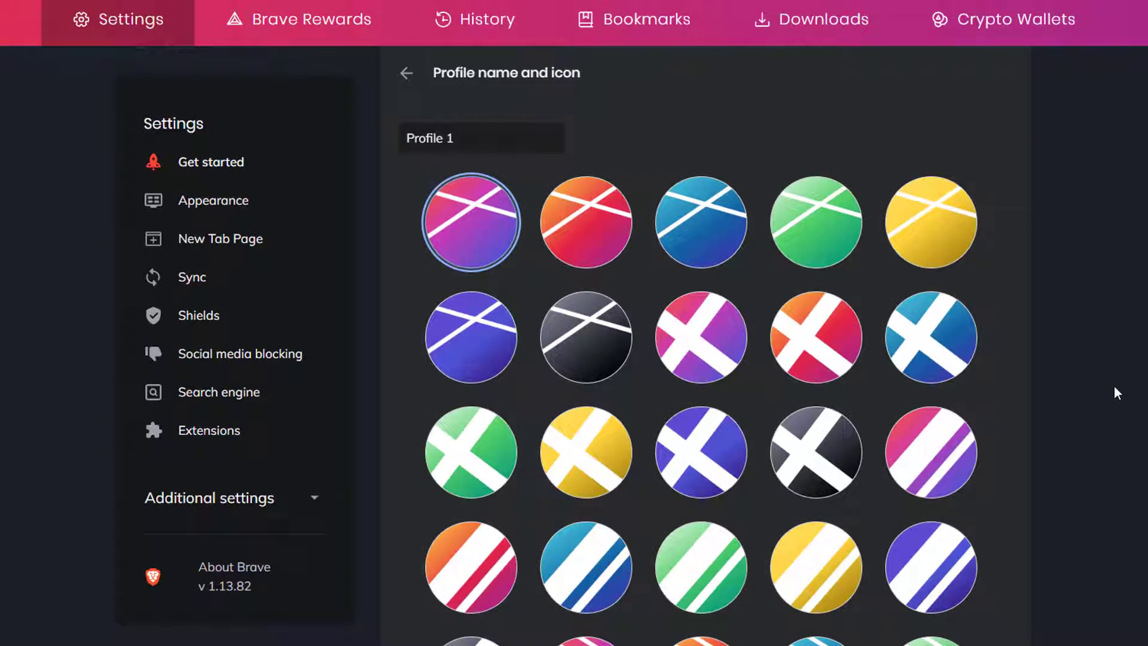
scroll(1010, 472, "down", 4)
scroll(1017, 461, "up", 2)
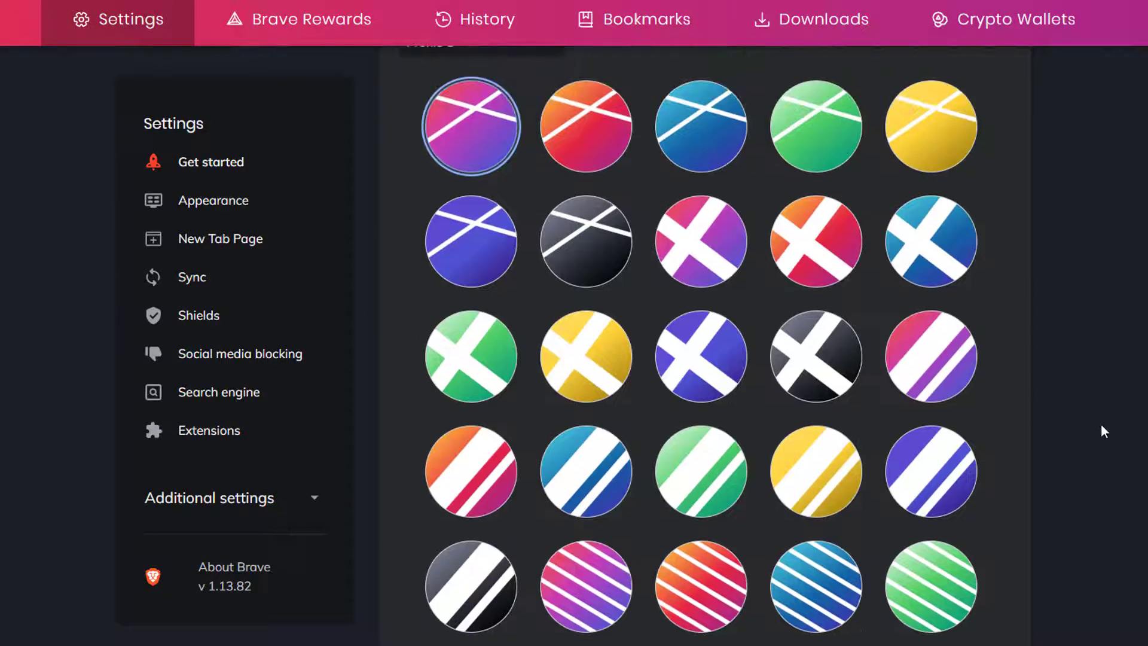
scroll(1017, 439, "down", 3)
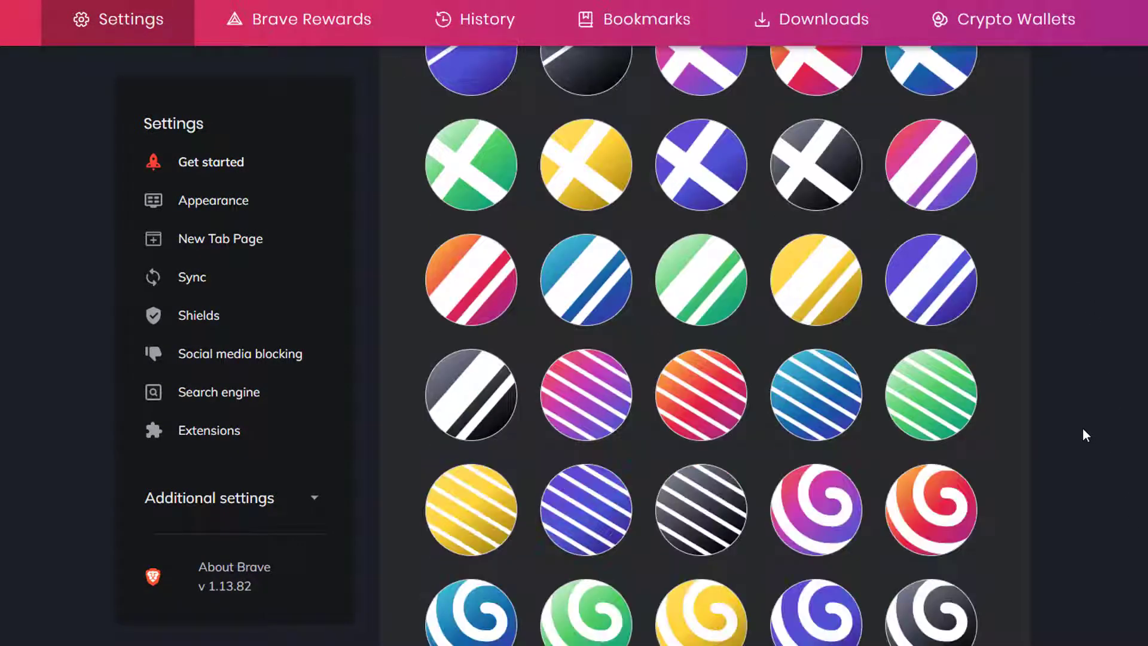
scroll(828, 628, "down", 1)
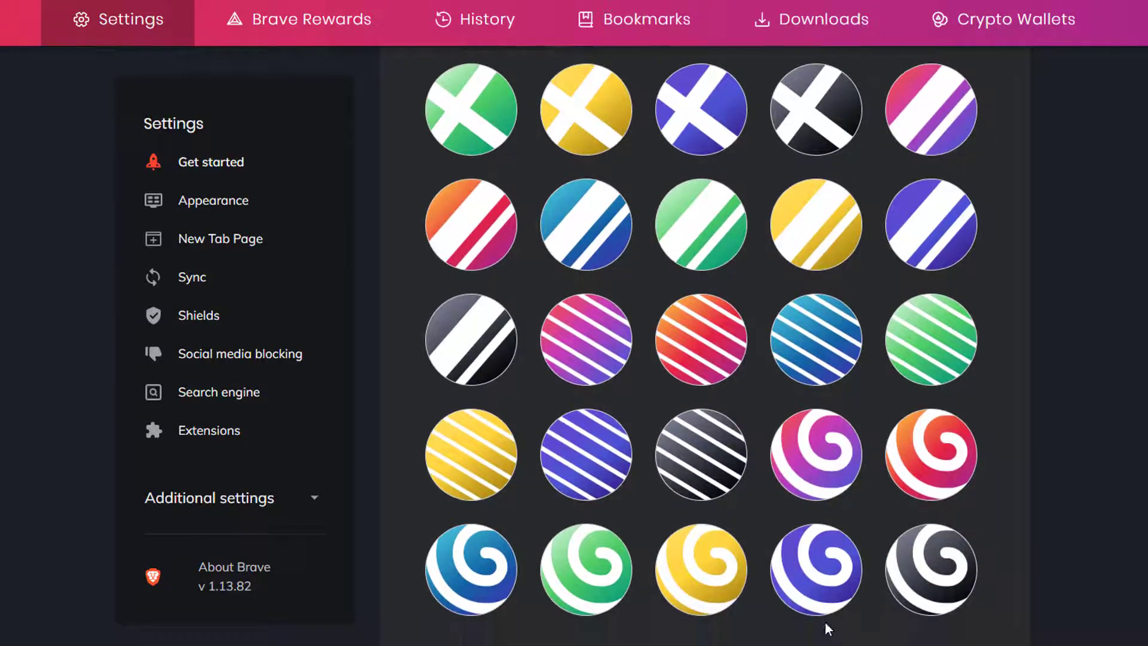
left_click(723, 586)
Step: Replace the Profile 1 name with a custom profile name
scroll(1061, 483, "up", 6)
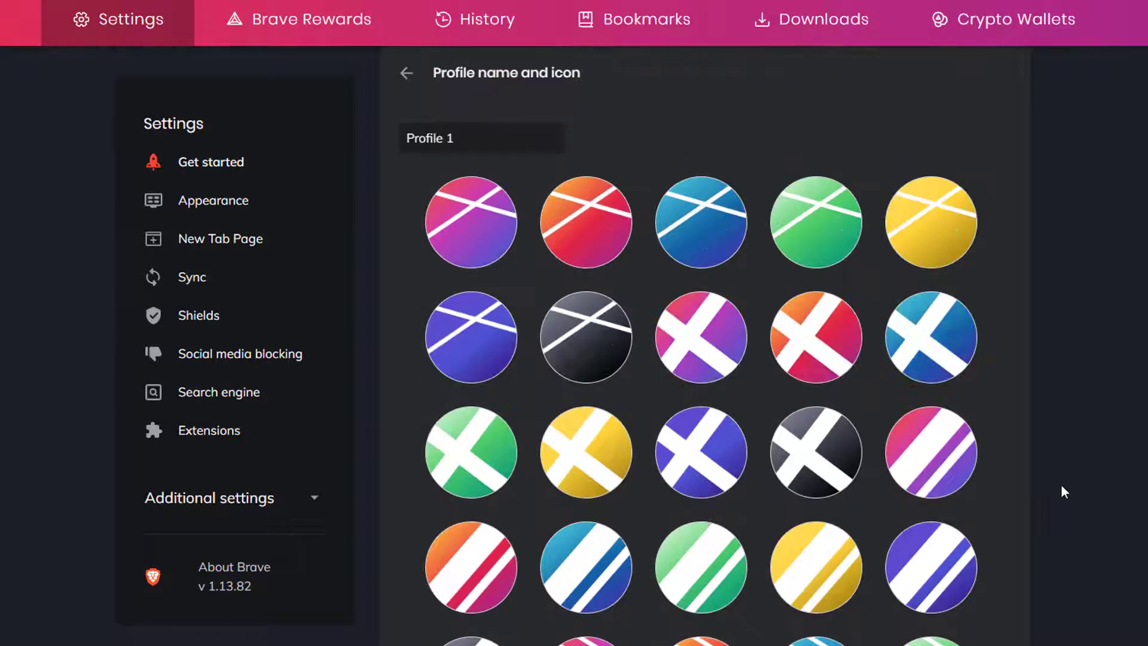
scroll(1056, 488, "down", 5)
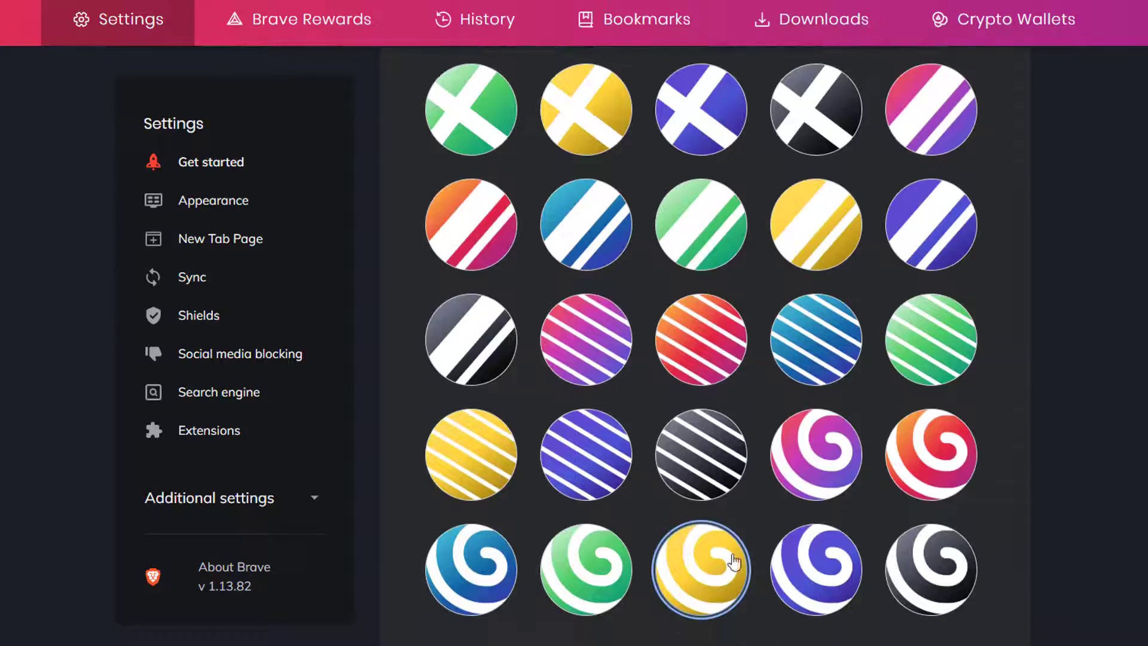
scroll(877, 515, "up", 6)
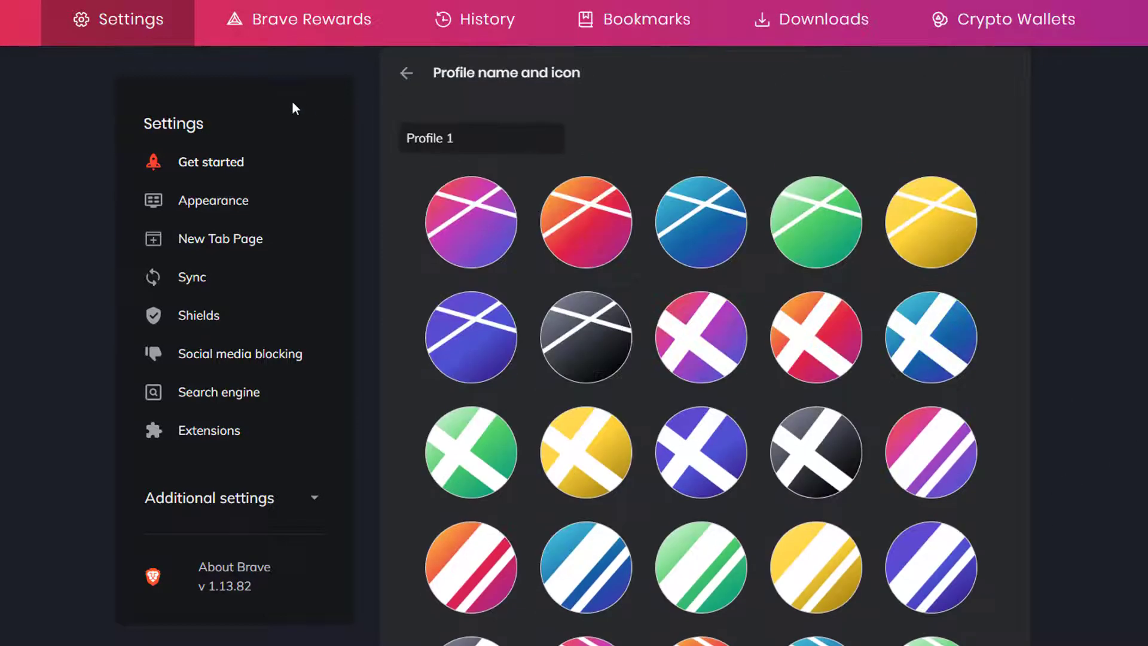
left_click_drag(460, 138, 387, 139)
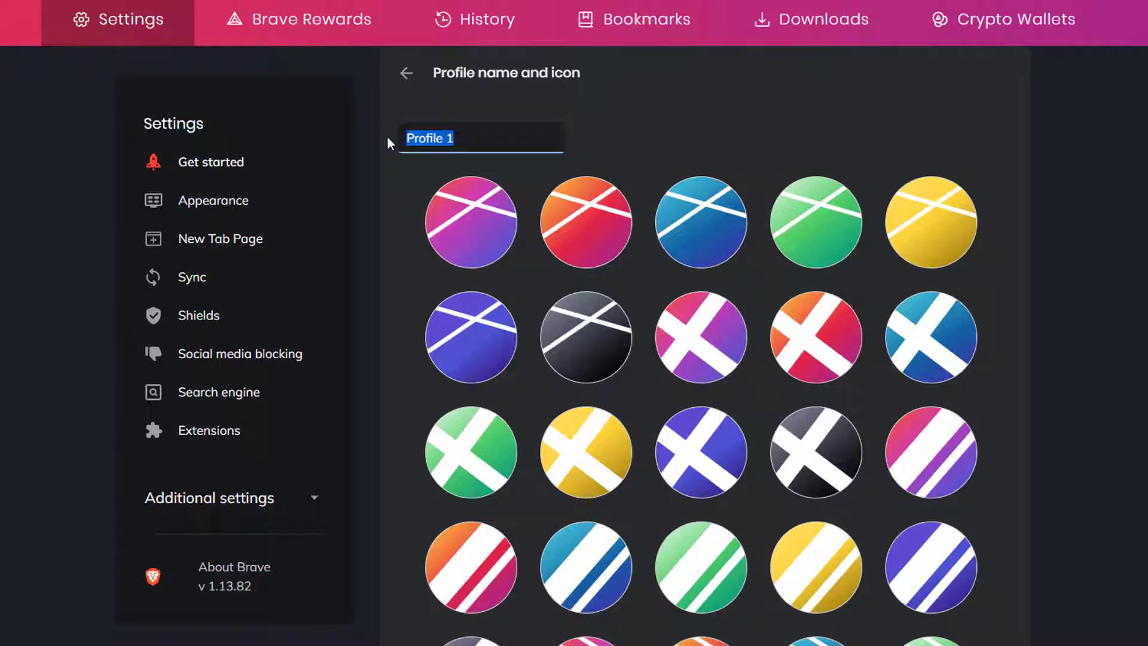
type("D22lway")
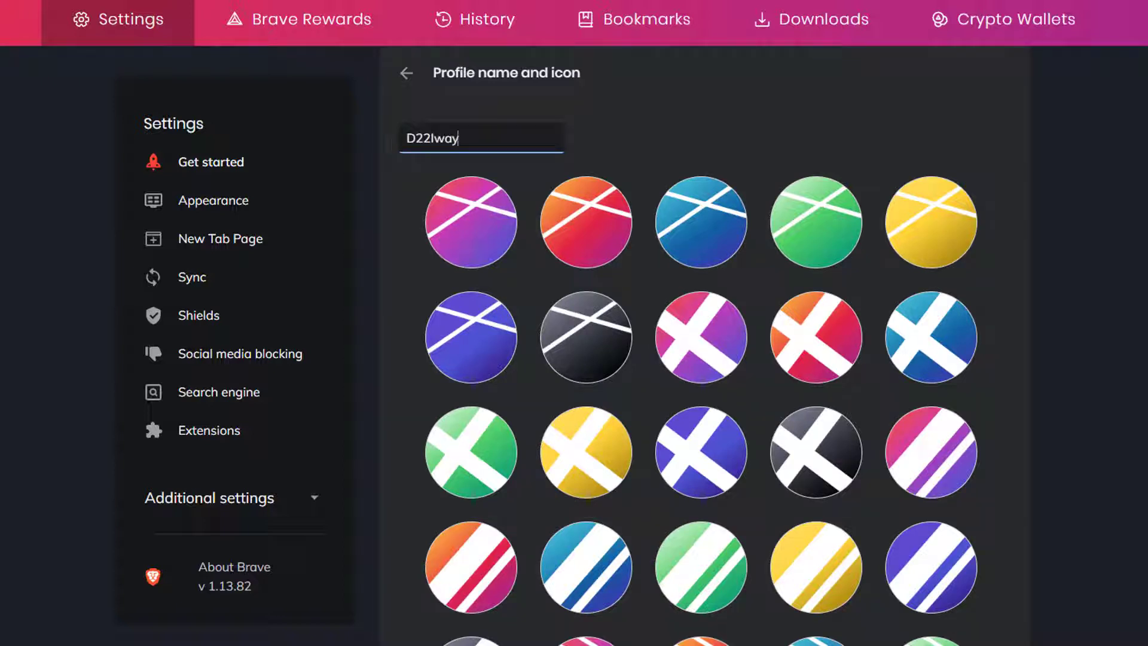
left_click(671, 120)
Step: Under Appearance, try Dark and Light Brave colors, settling on Dark
left_click(192, 196)
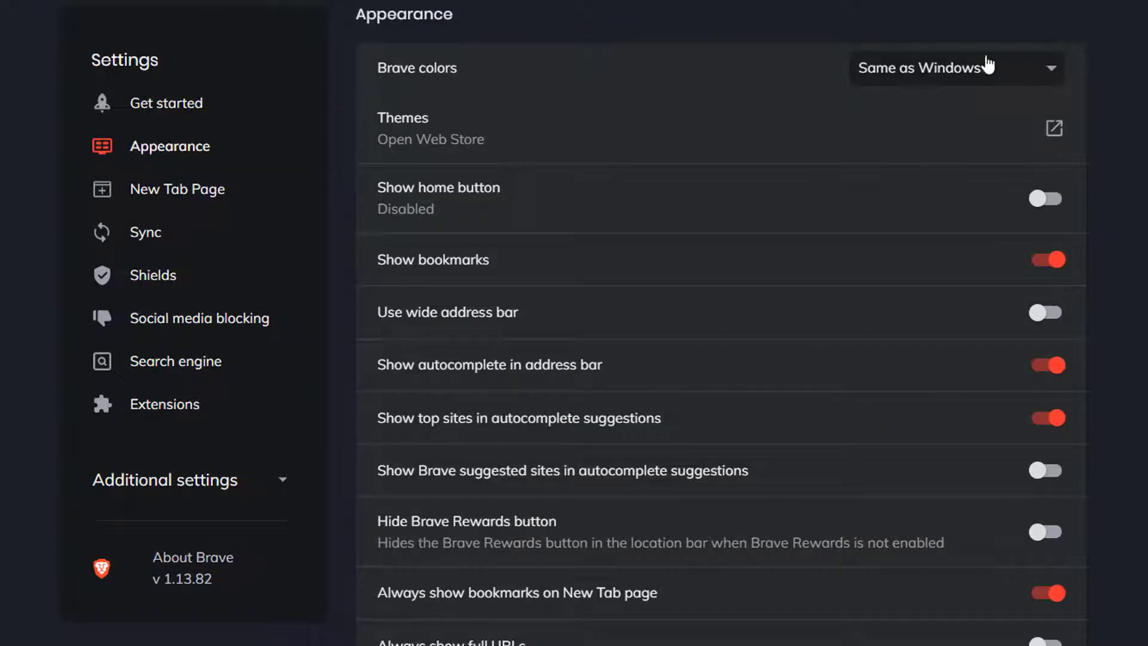
left_click(999, 75)
left_click(912, 144)
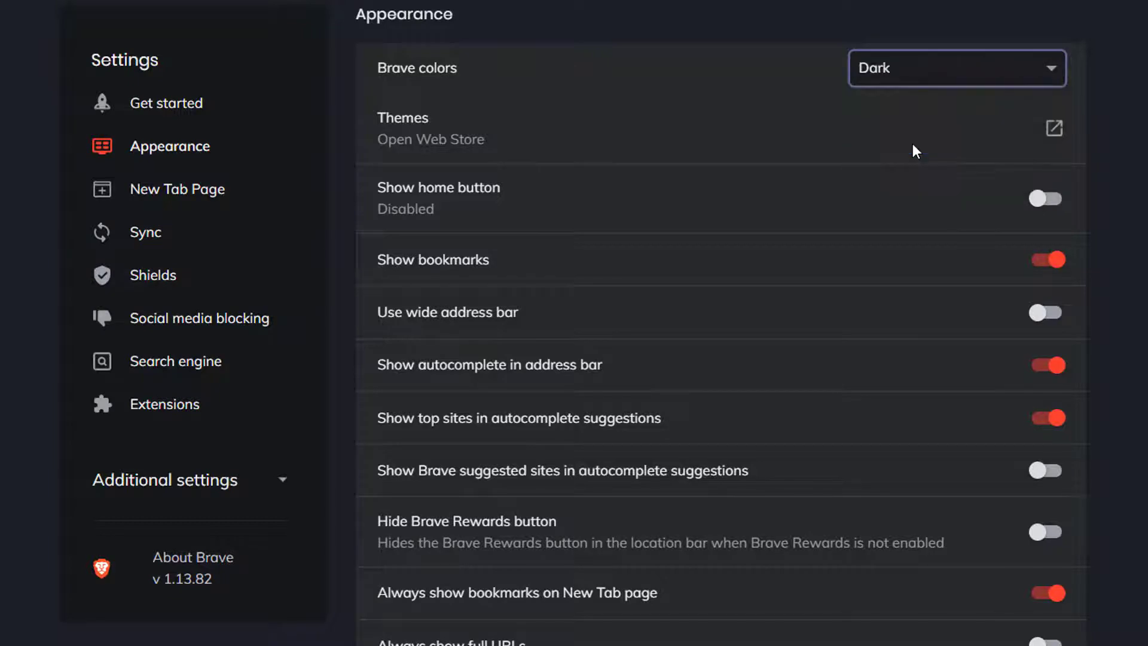
left_click(931, 81)
left_click(899, 171)
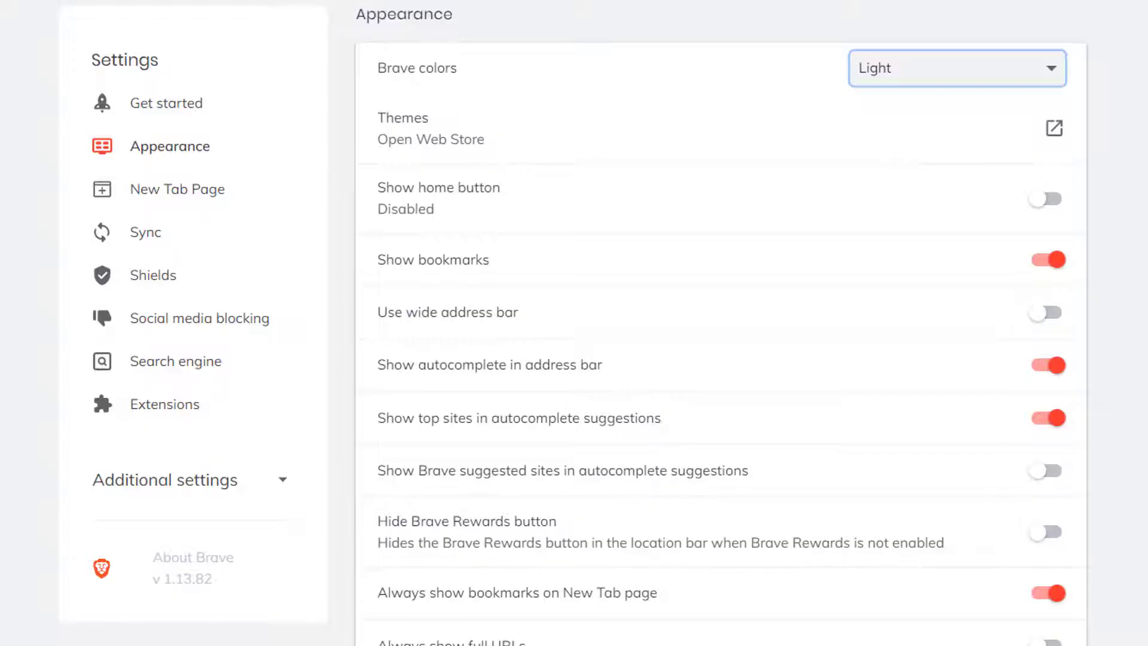
left_click(1024, 75)
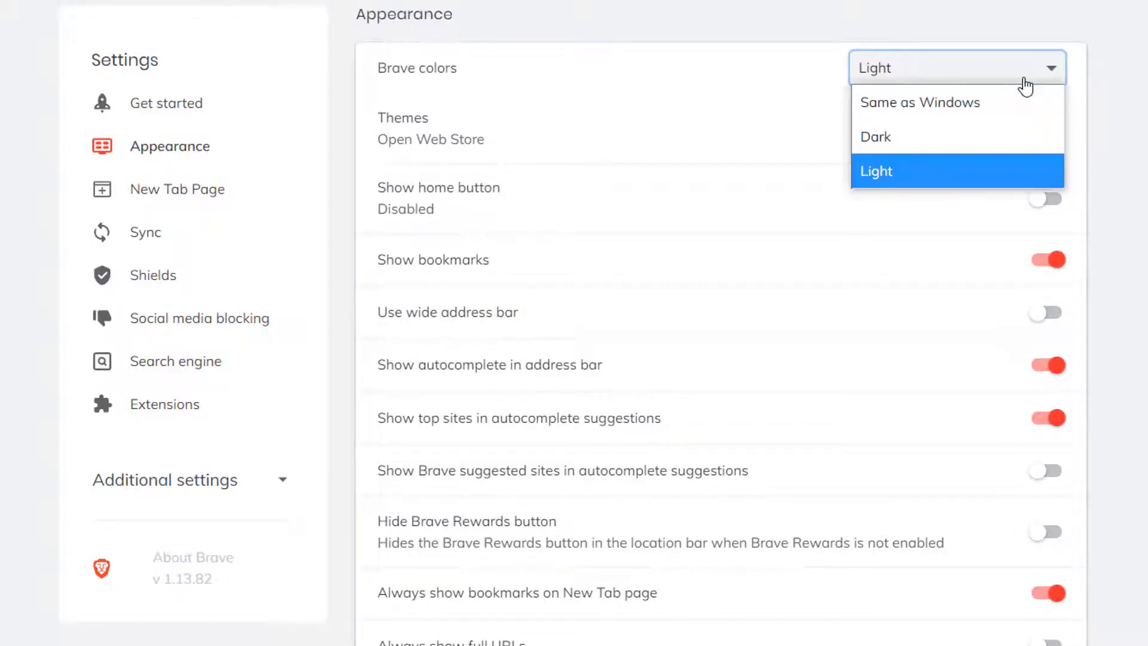
left_click(910, 141)
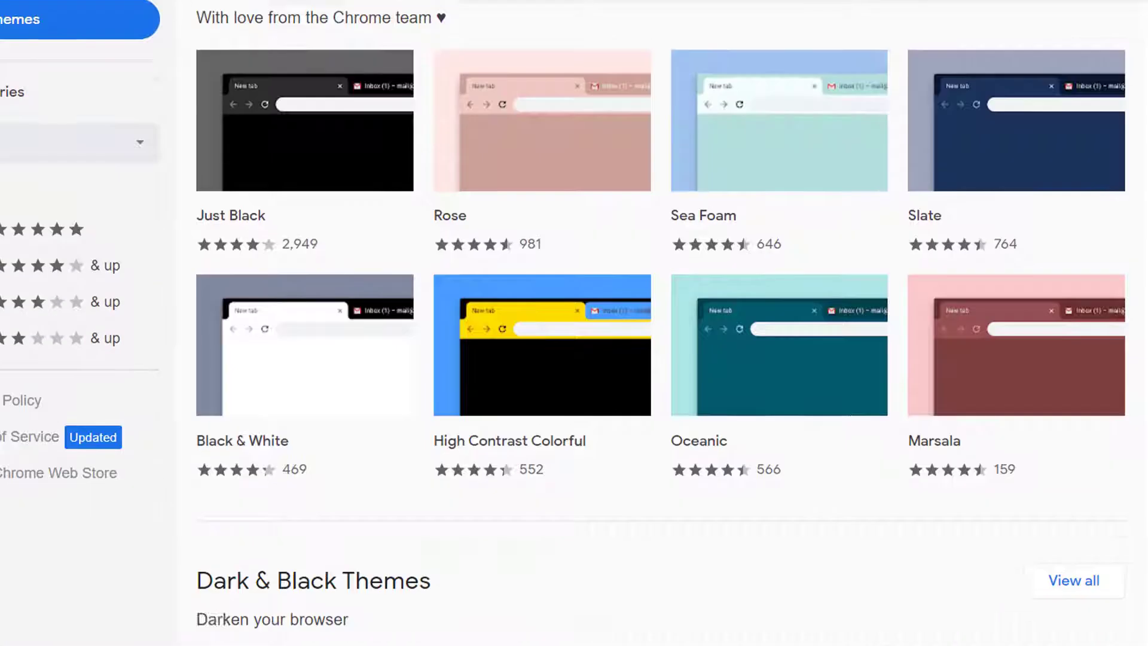
Step: Open the Galaxy Aero 1440p theme in the Web Store and try adding it to Brave
scroll(574, 323, "down", 6)
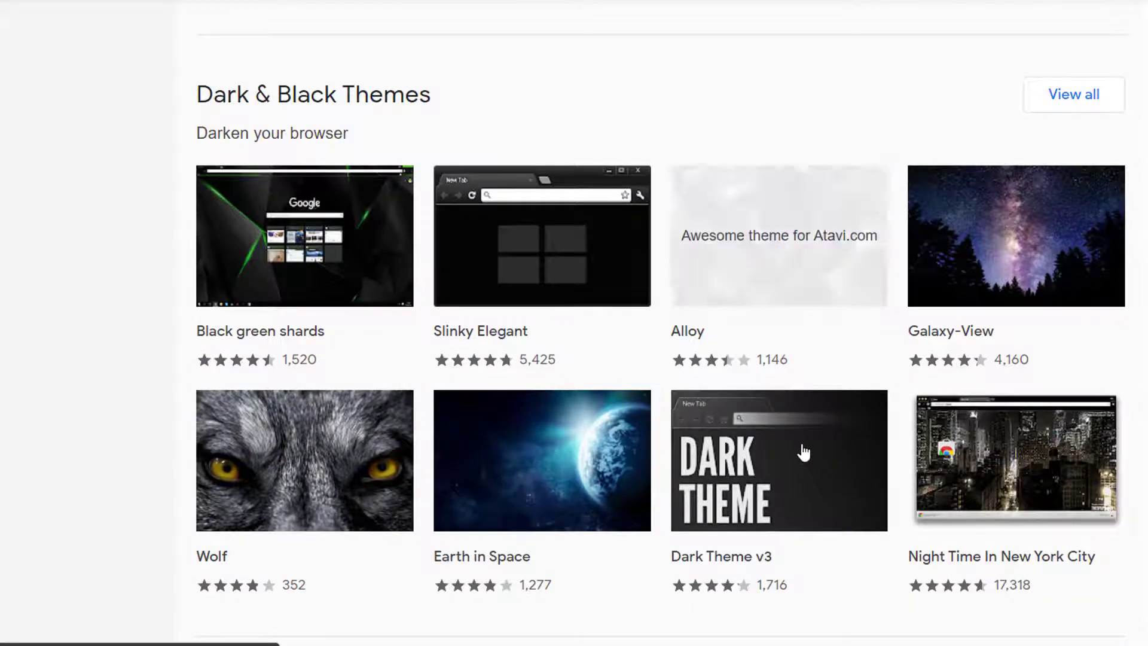
scroll(802, 451, "down", 5)
scroll(751, 443, "down", 3)
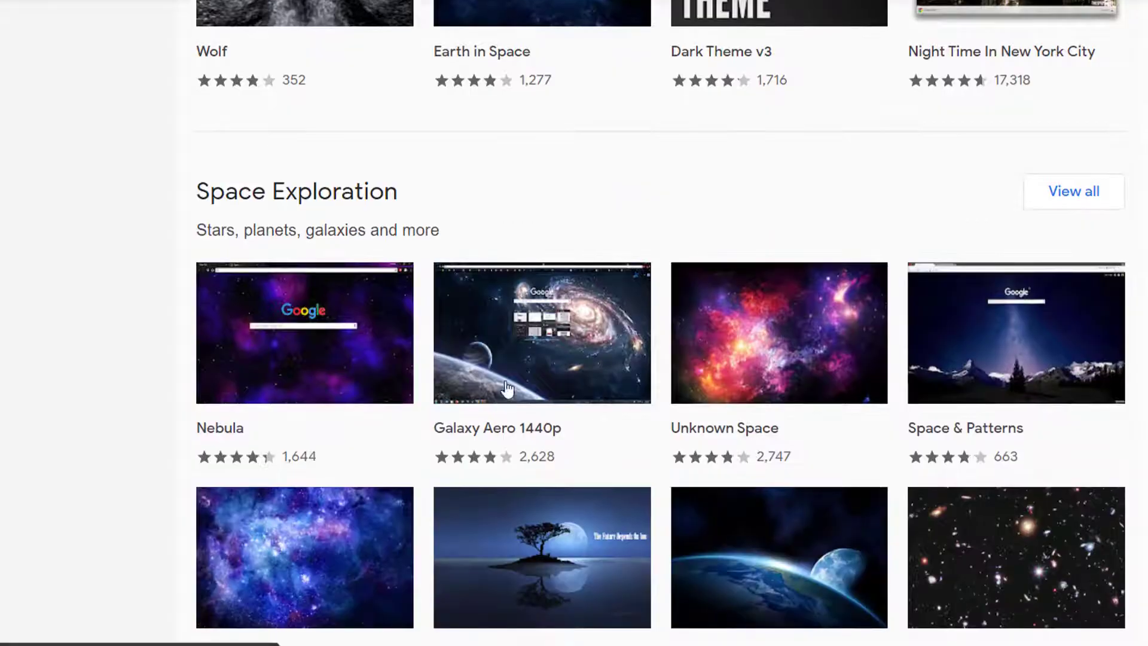
left_click(500, 352)
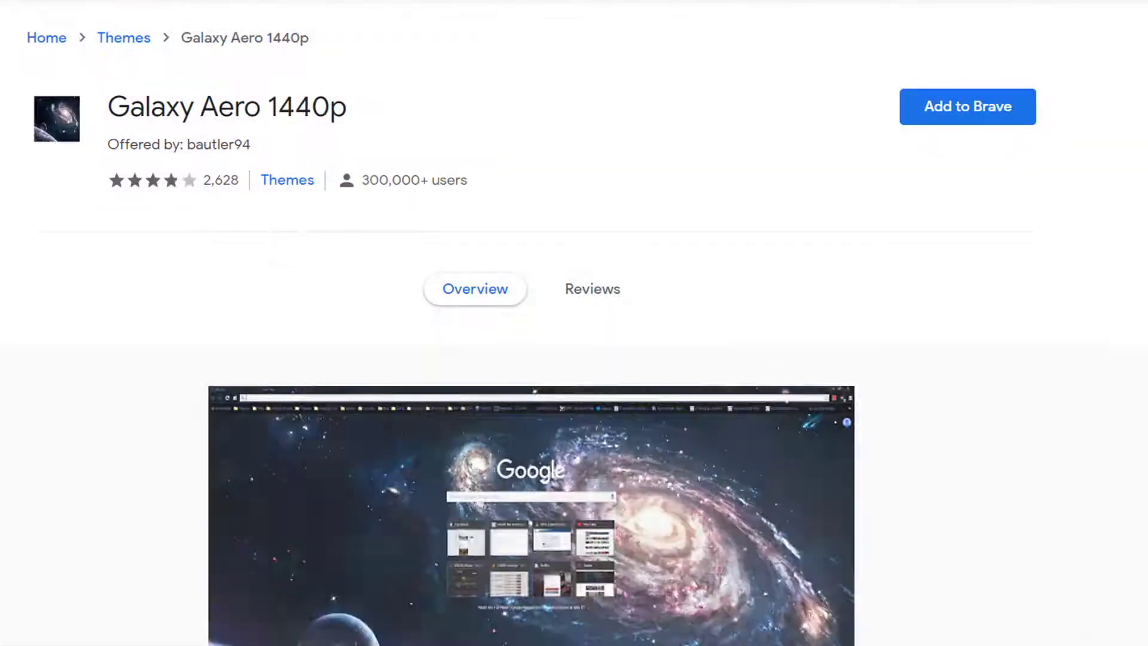
left_click(969, 117)
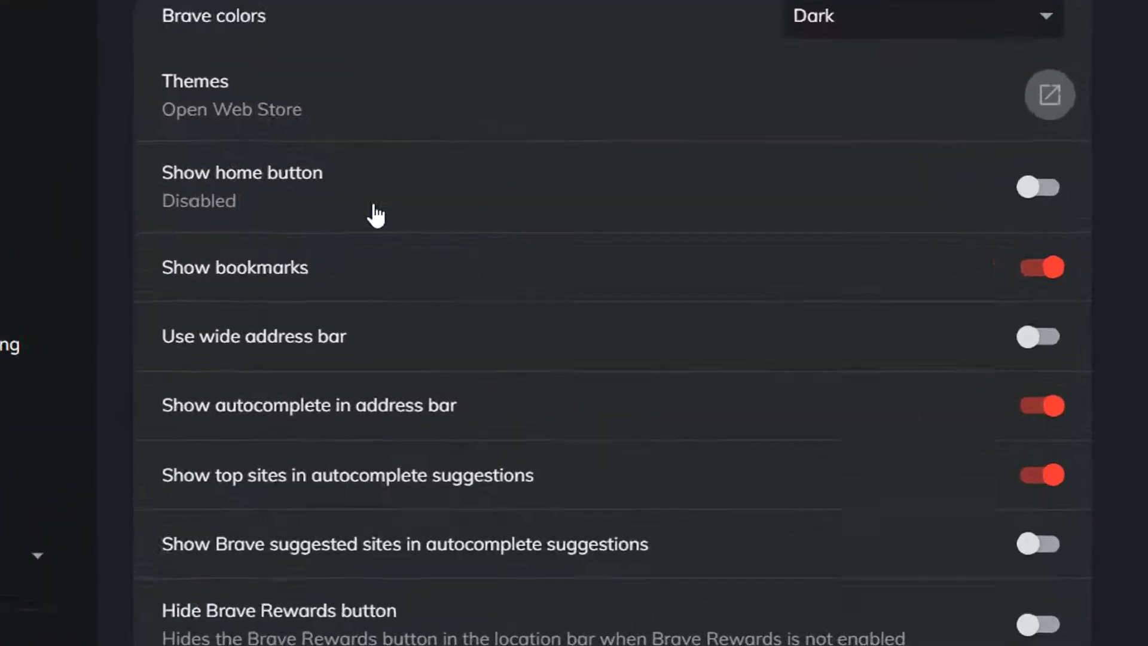
Step: Enable the home button, test it with gmail.com, then point it to the New Tab page
left_click(1075, 194)
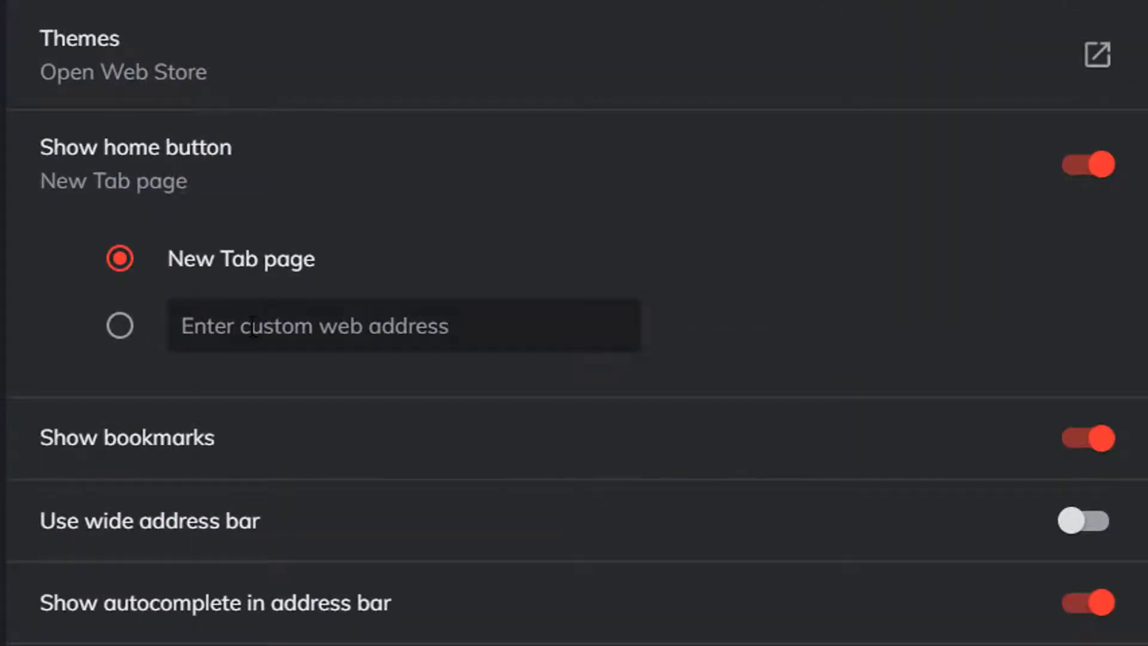
left_click(253, 328)
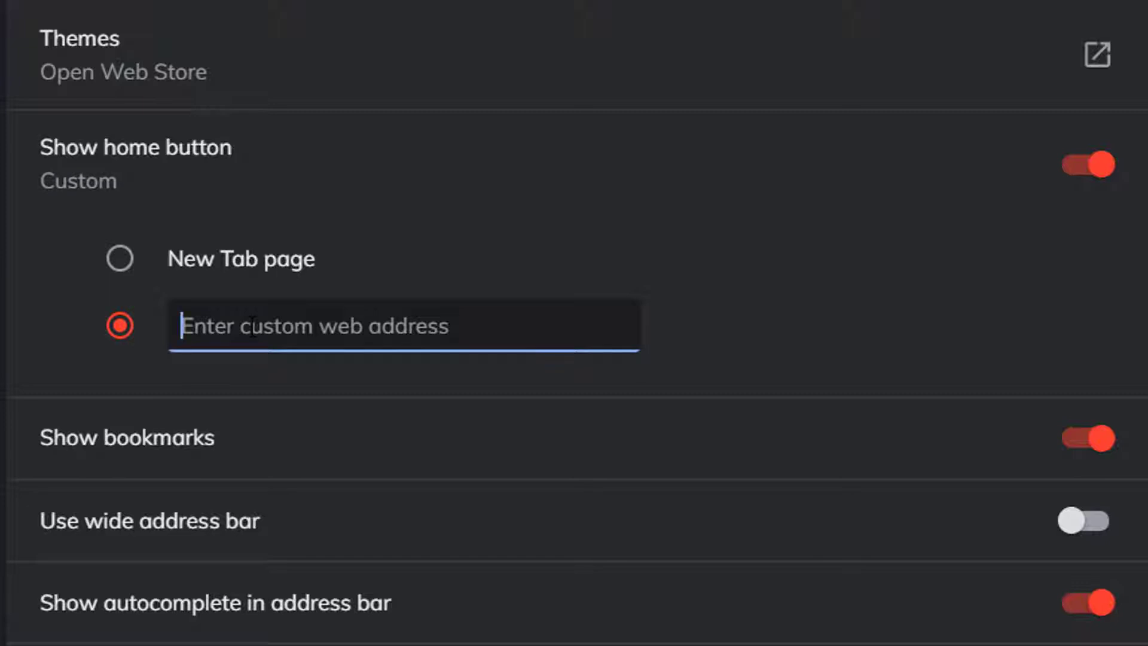
type("gmail.com")
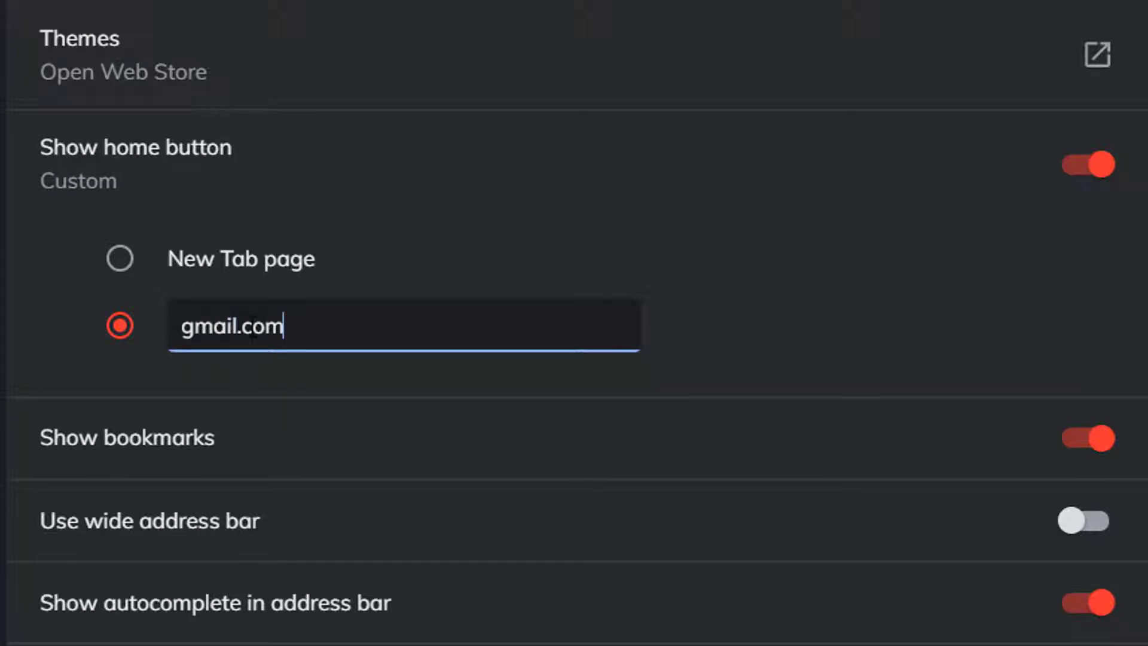
key("Return")
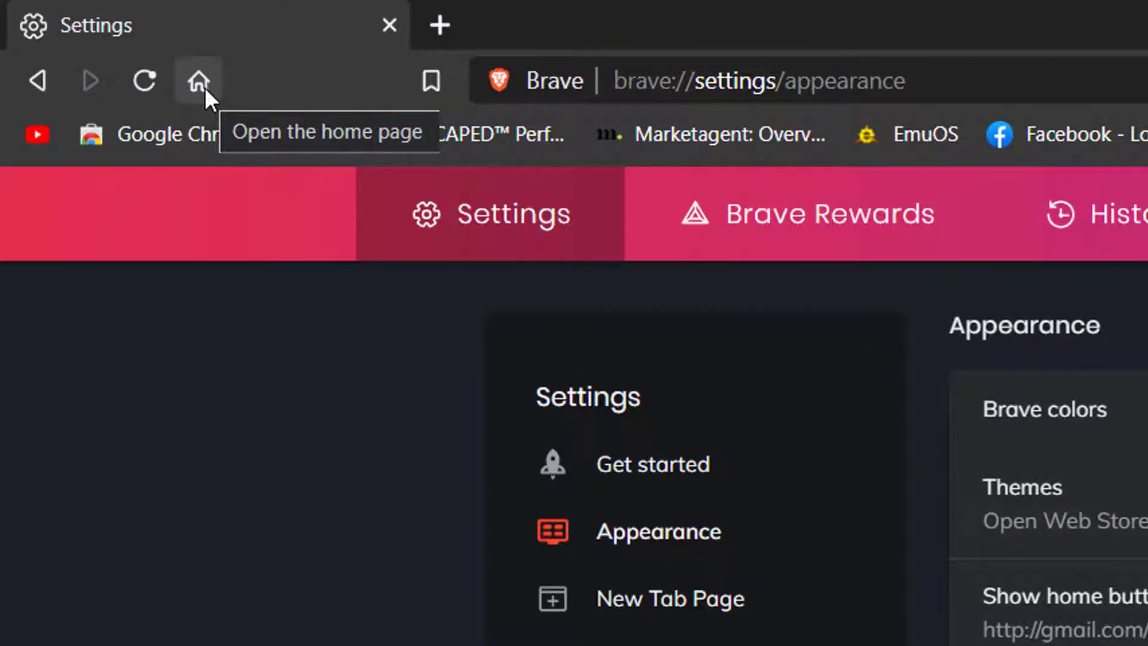
left_click(198, 82)
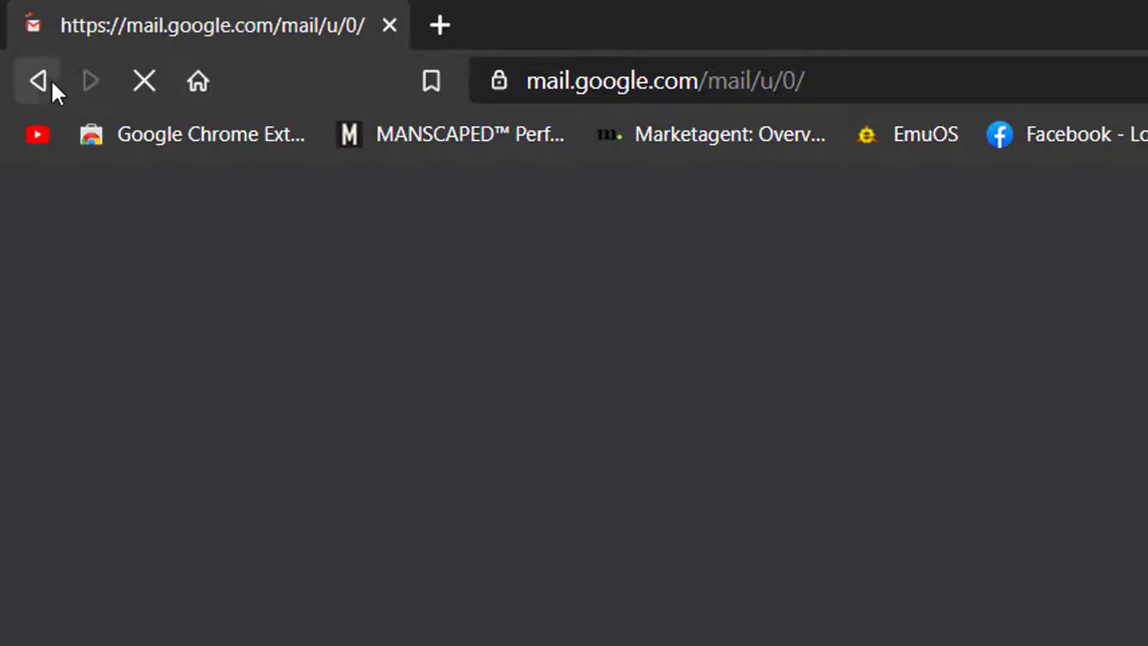
left_click(43, 83)
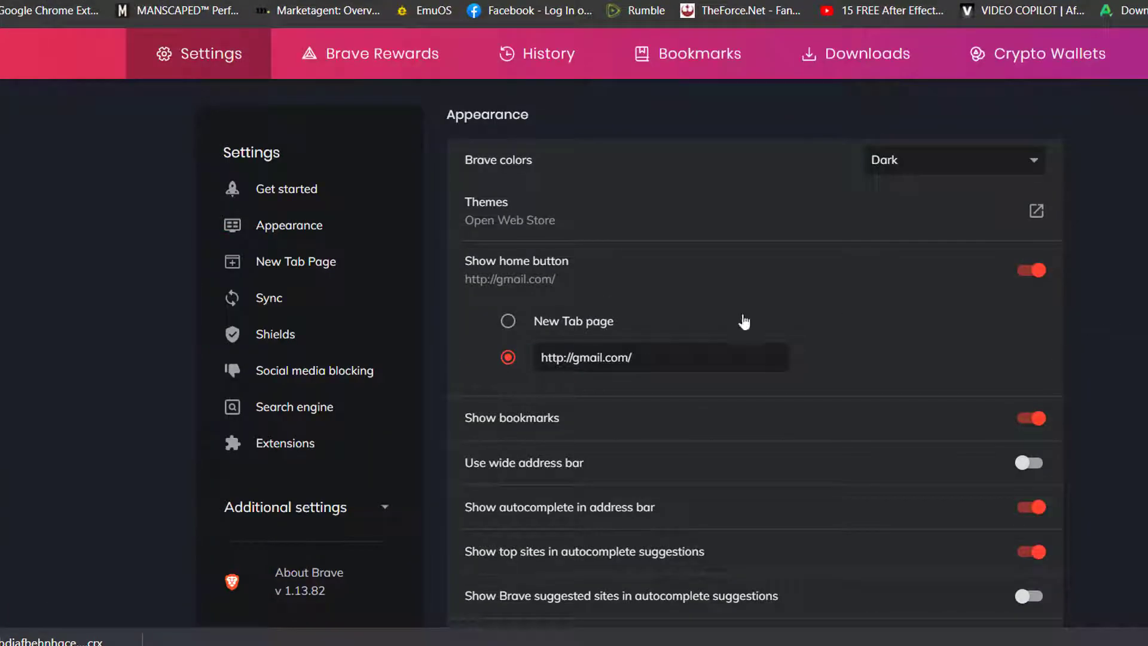
left_click(508, 321)
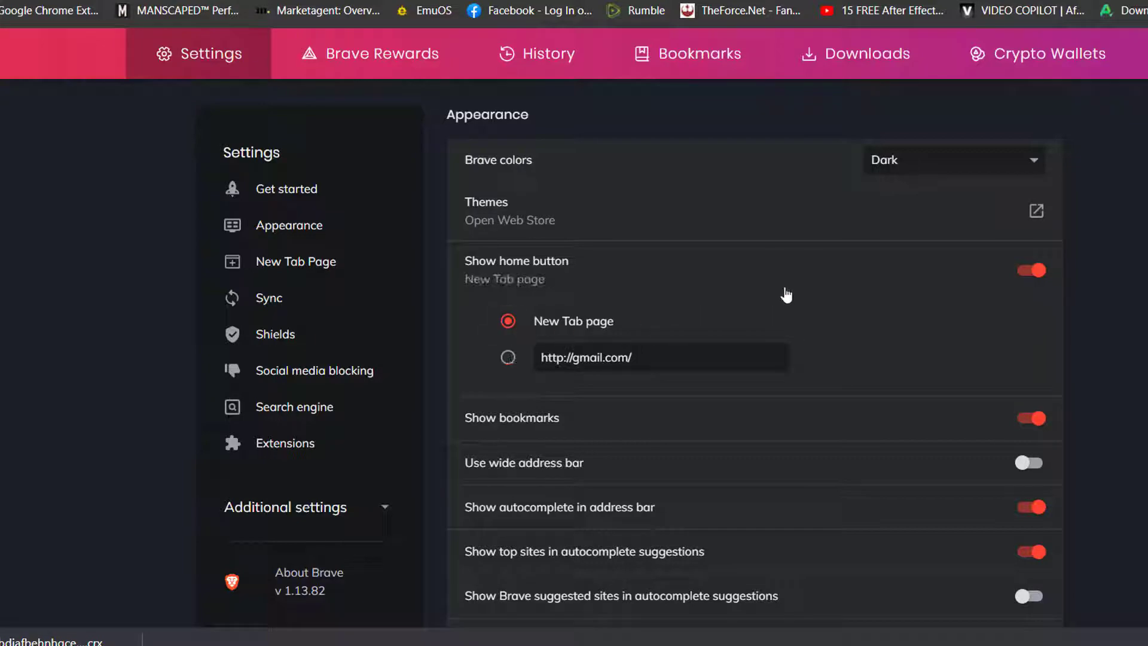
Step: Enable the wide address bar and Brave suggested sites, leaving Always show full URLs off
scroll(561, 244, "down", 3)
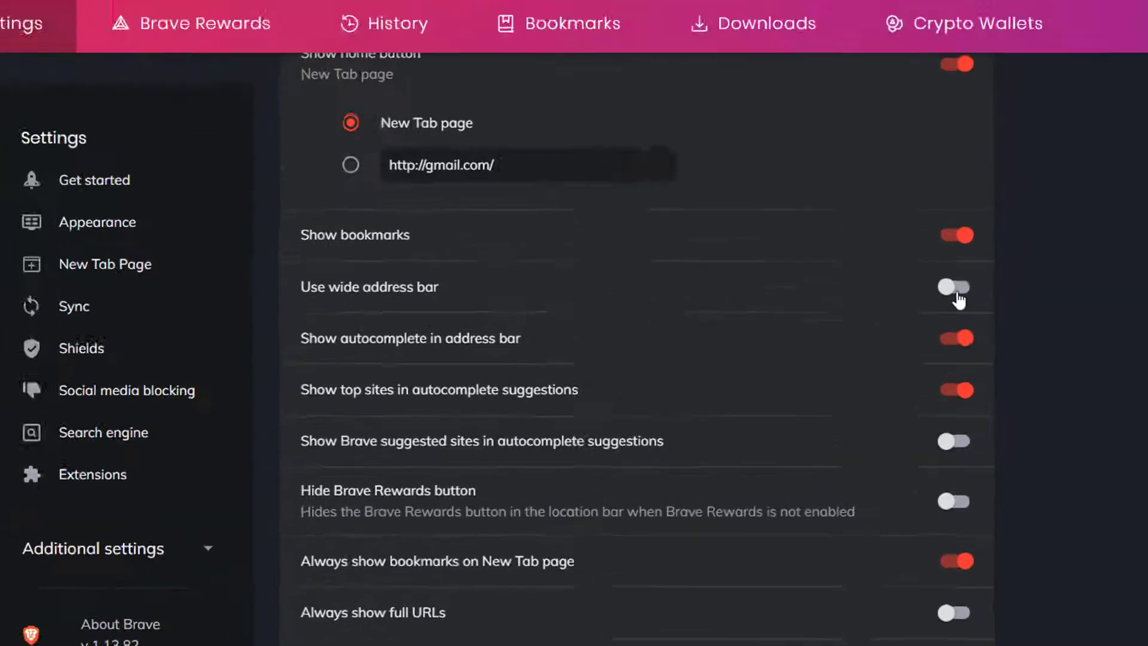
left_click(961, 85)
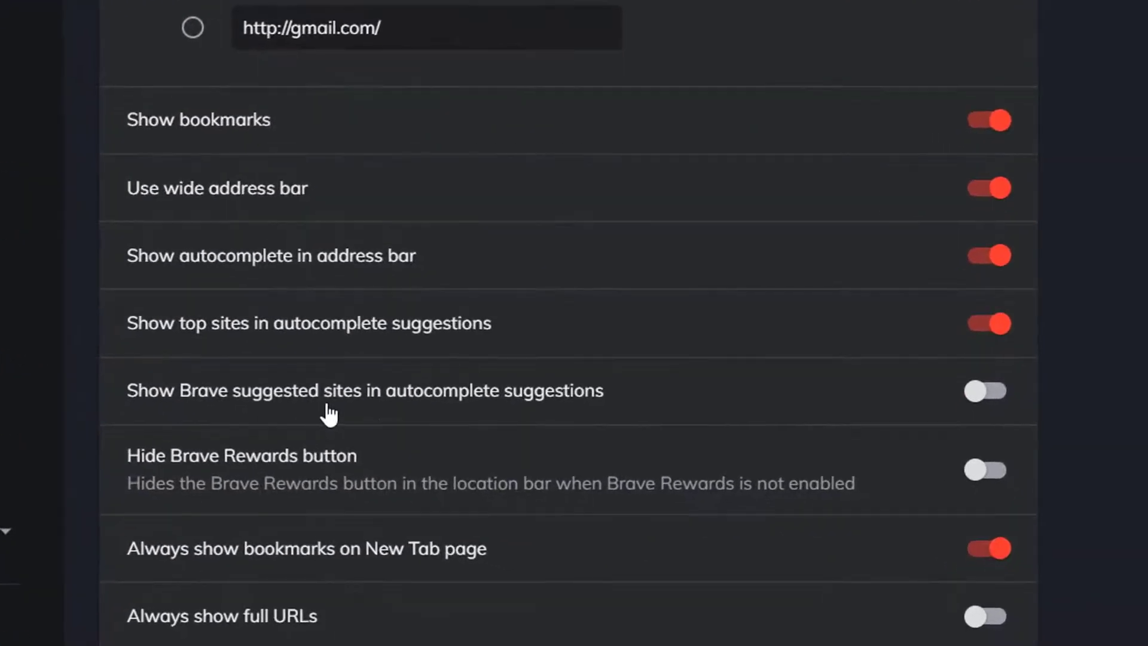
left_click(983, 399)
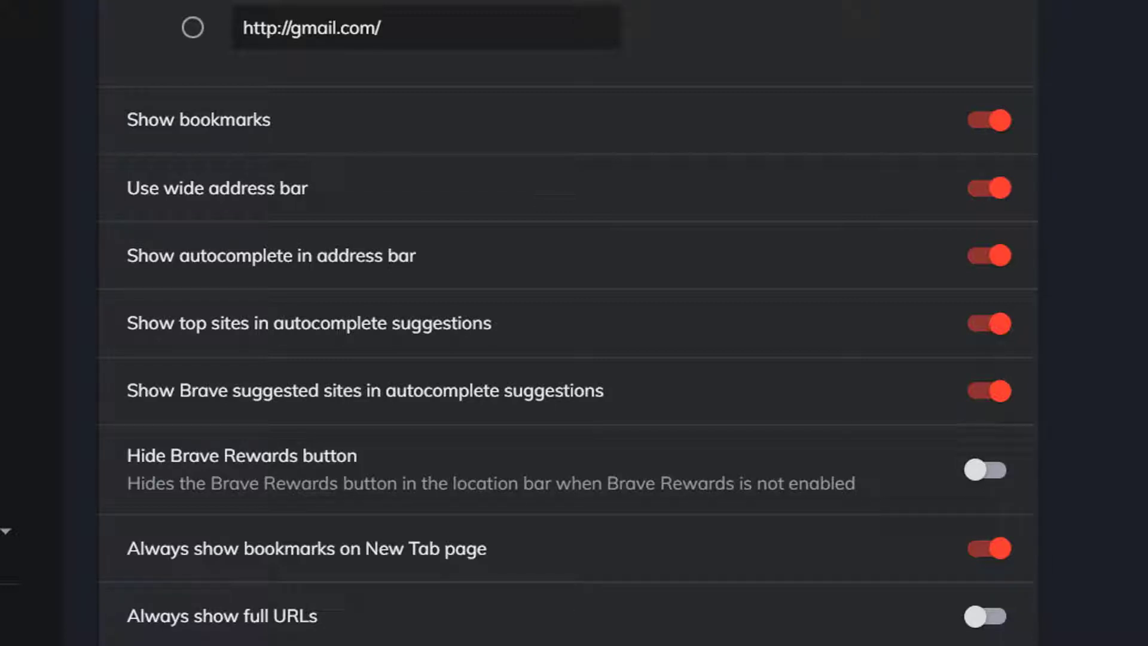
scroll(260, 556, "down", 2)
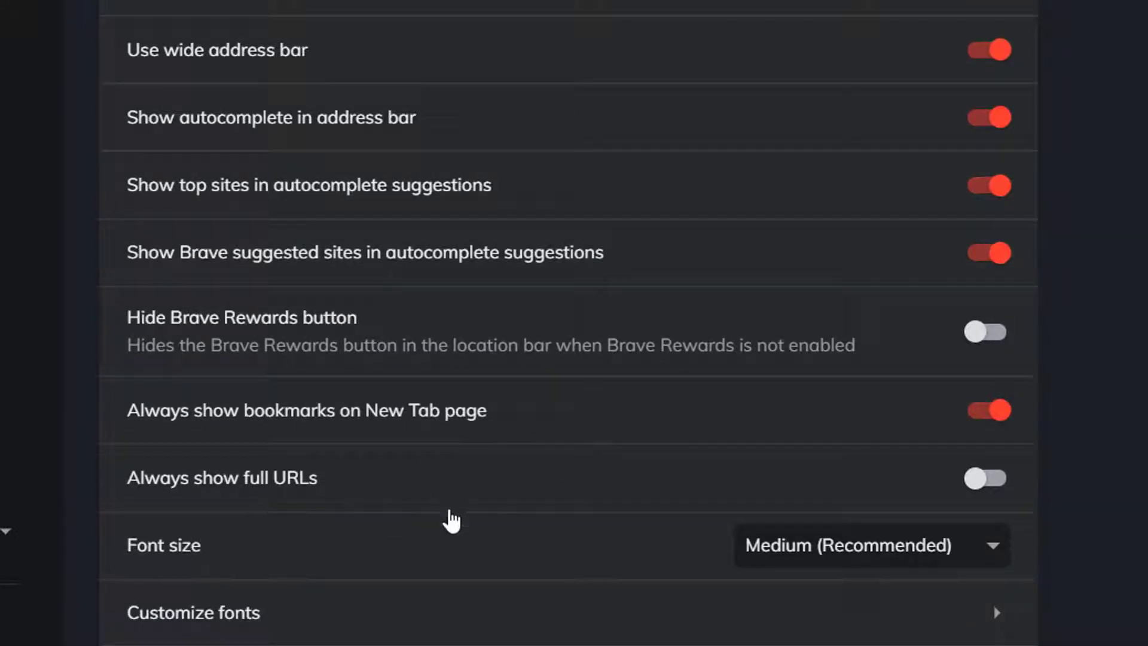
left_click(1003, 491)
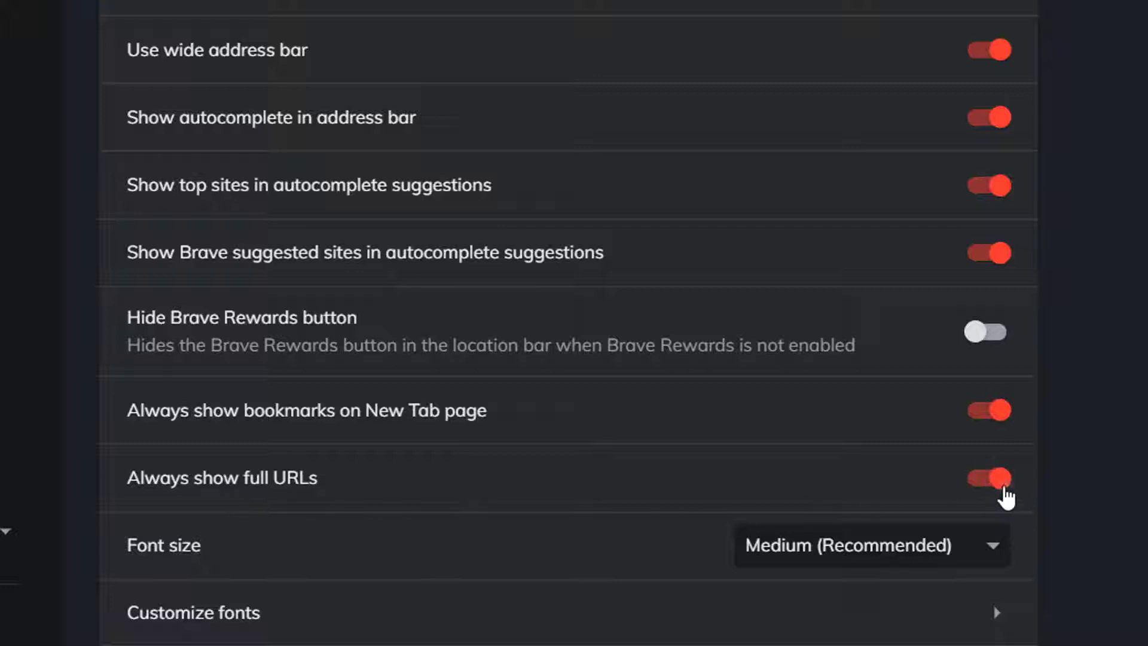
left_click(999, 487)
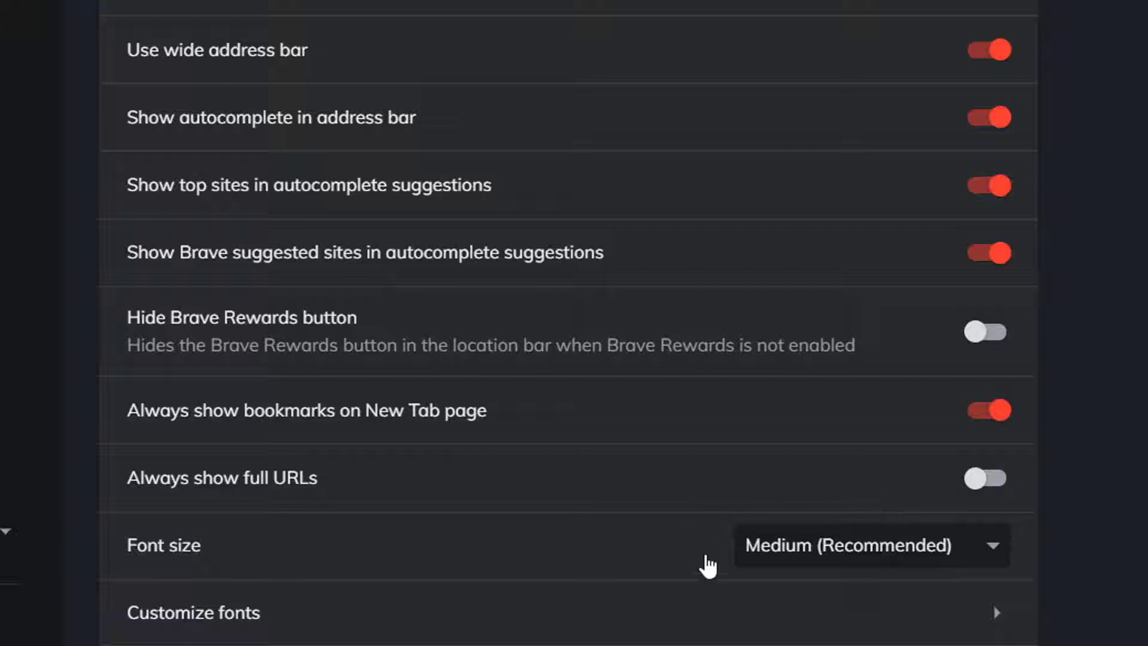
Step: Try Very large and Large font sizes, ending at Medium (Recommended)
left_click(864, 554)
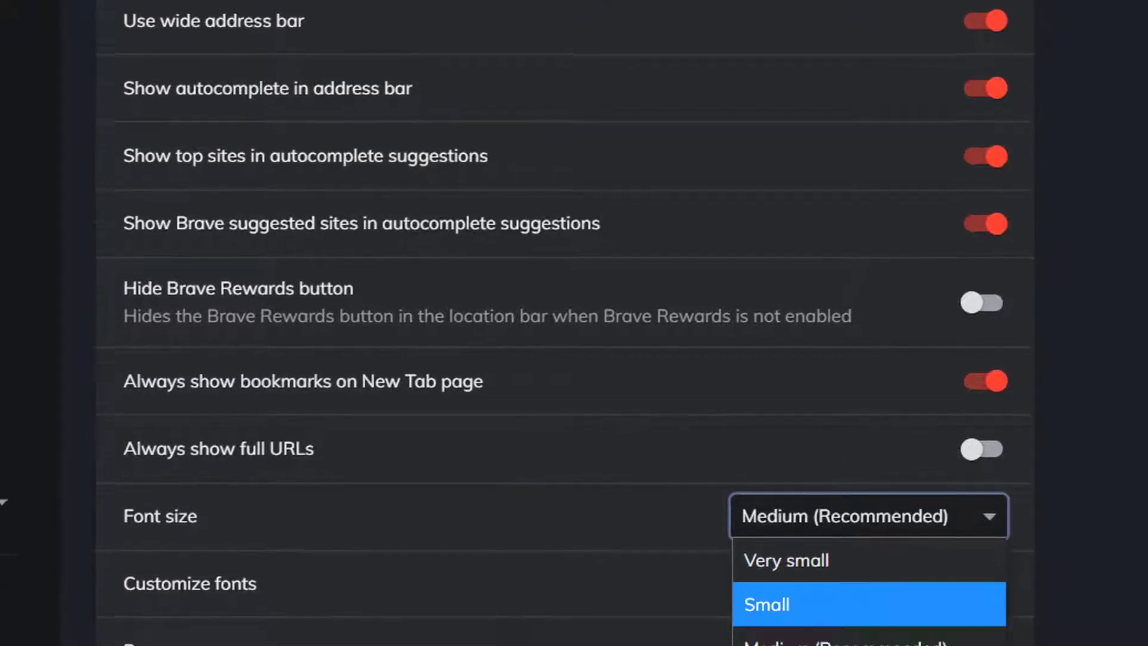
left_click(765, 600)
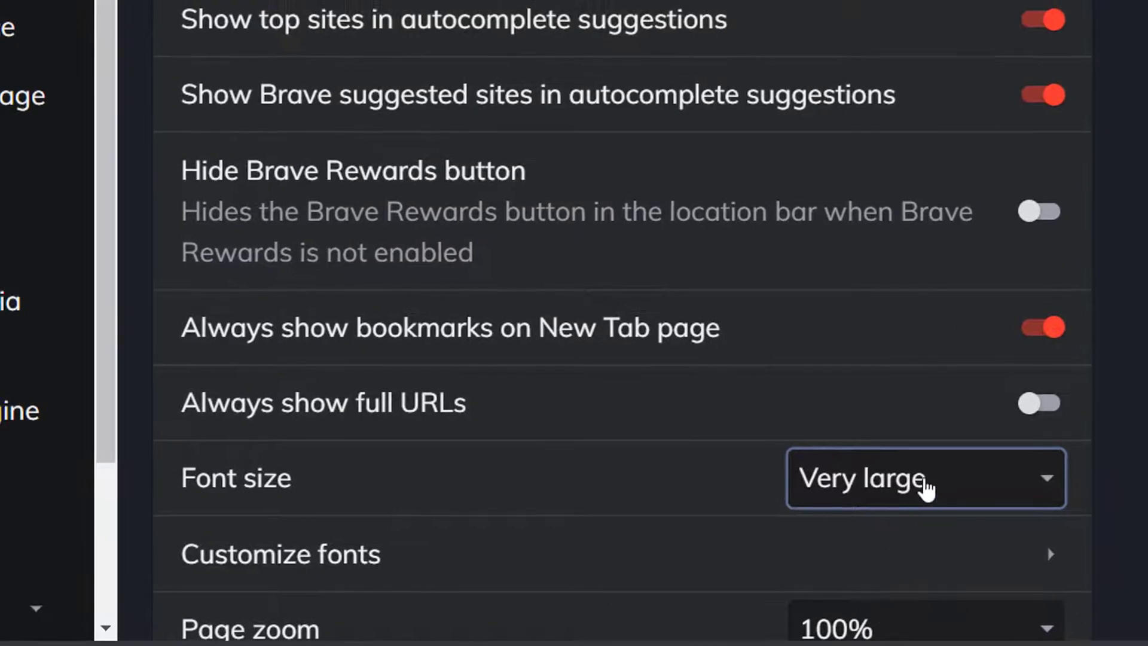
left_click(927, 488)
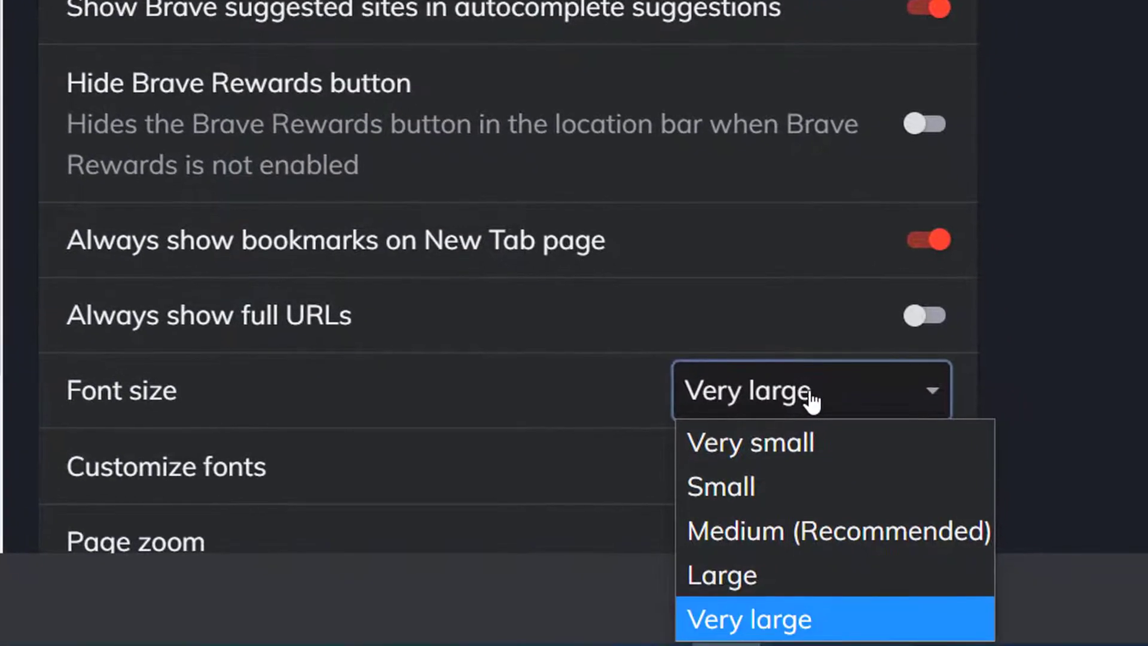
left_click(745, 579)
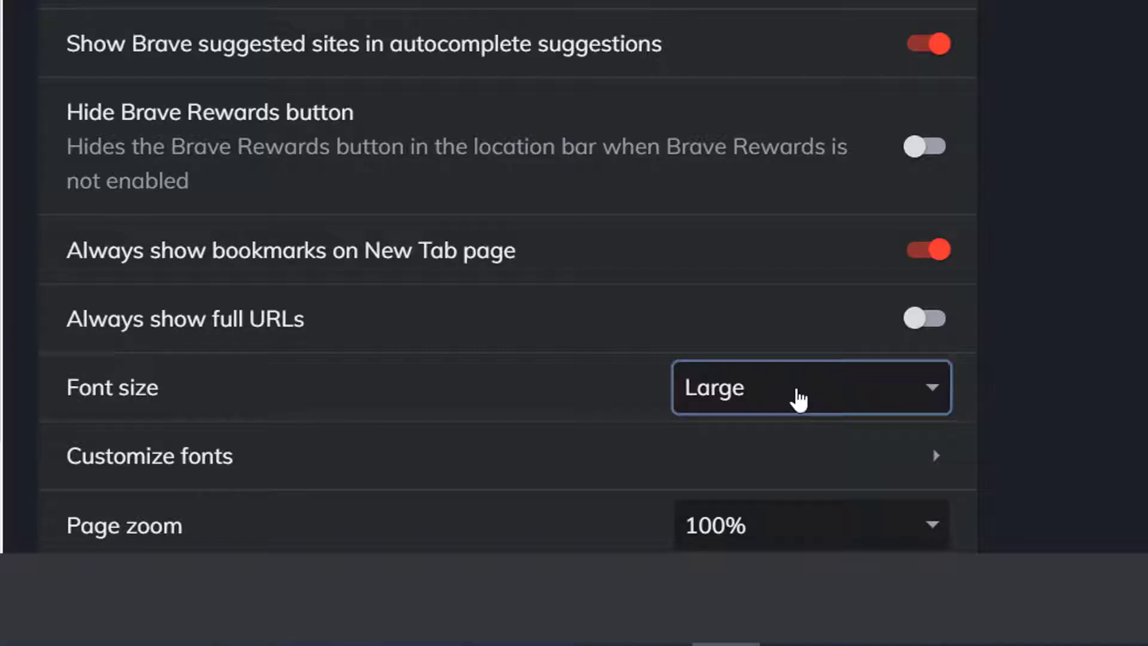
left_click(800, 400)
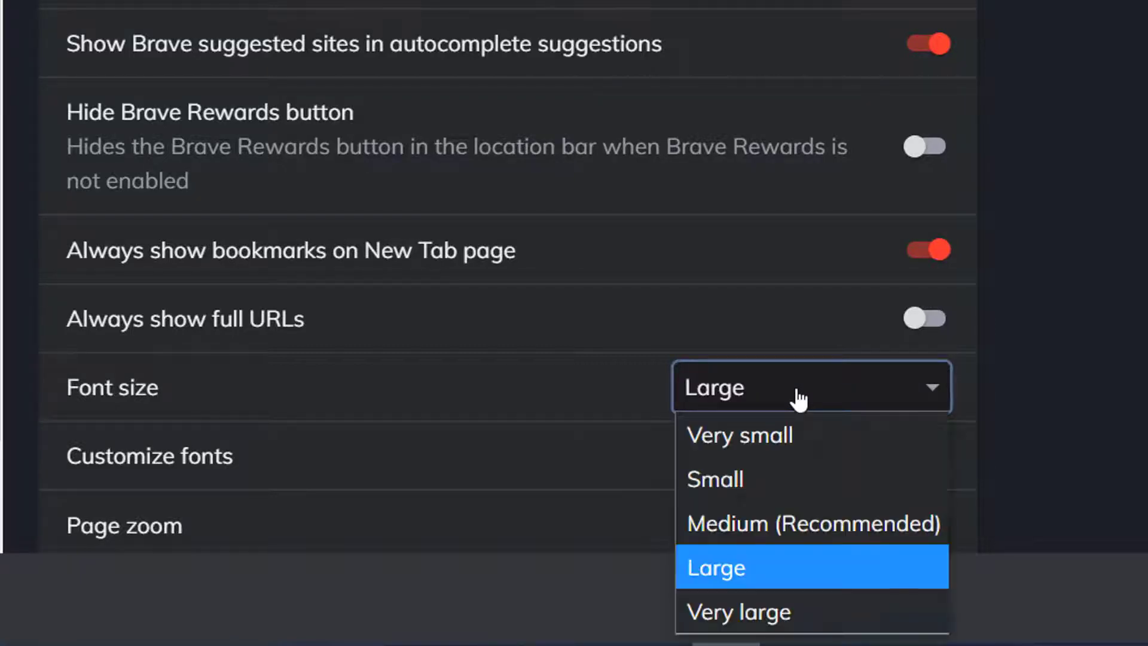
left_click(781, 528)
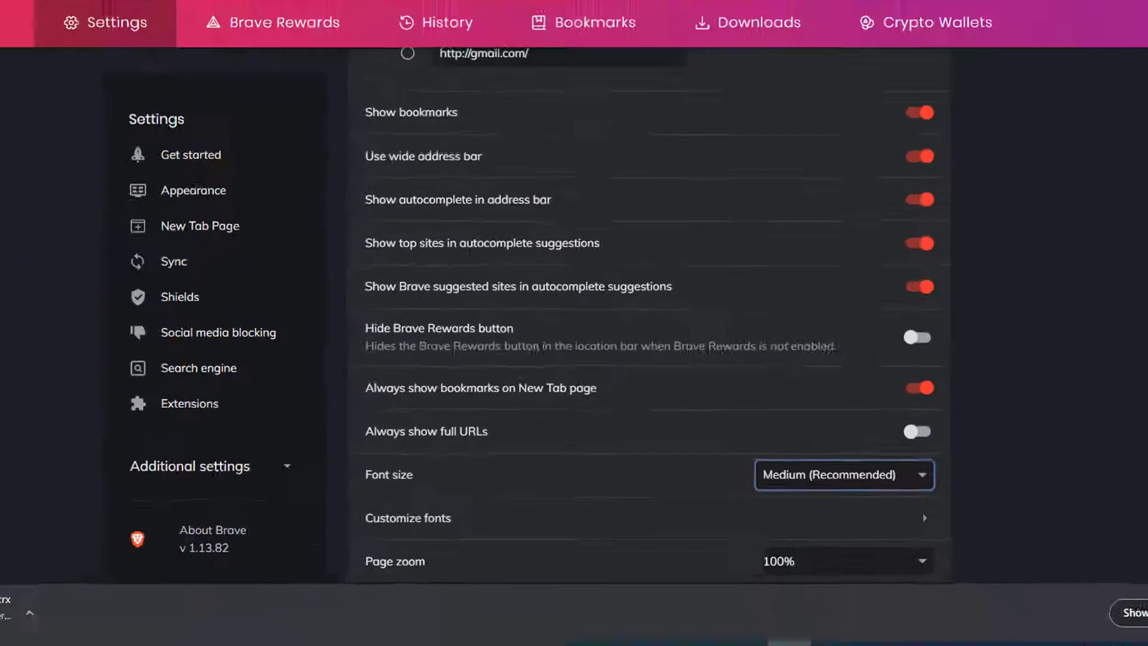
scroll(894, 215, "down", 5)
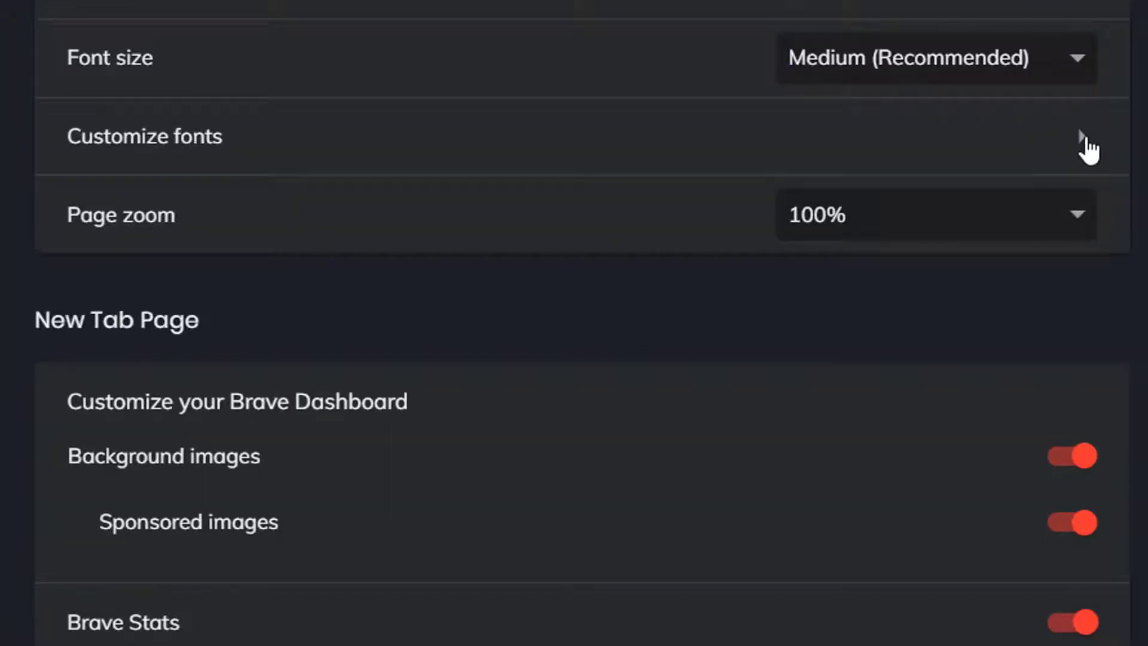
Step: Open Customize fonts and adjust the font size and minimum font size sliders
left_click(903, 250)
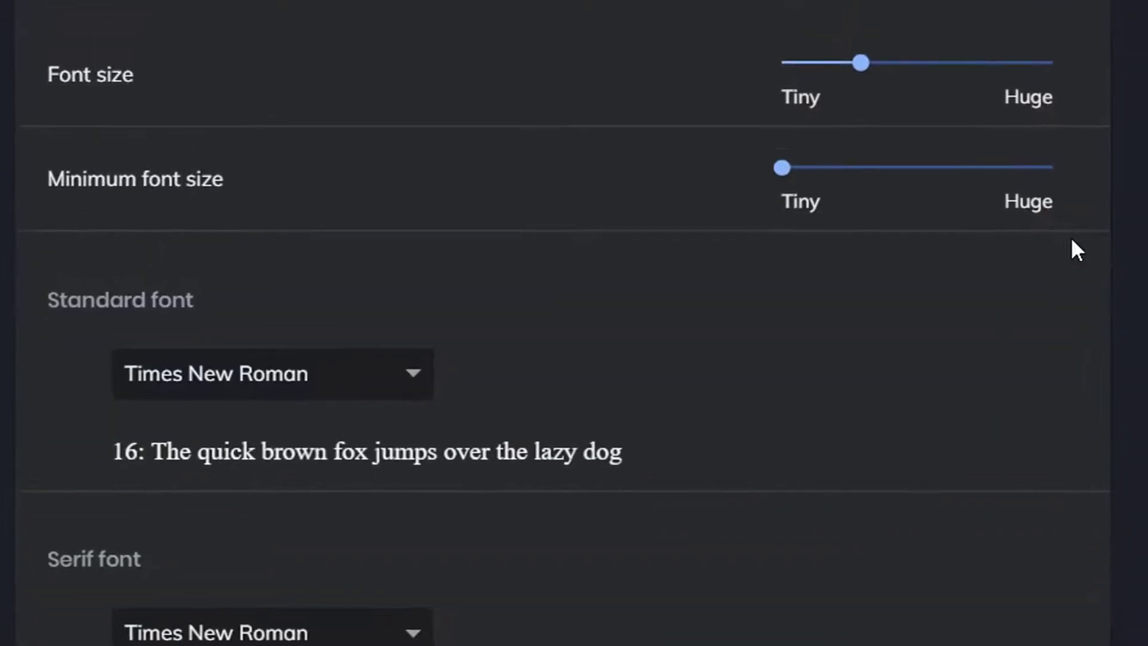
mouse_move(835, 75)
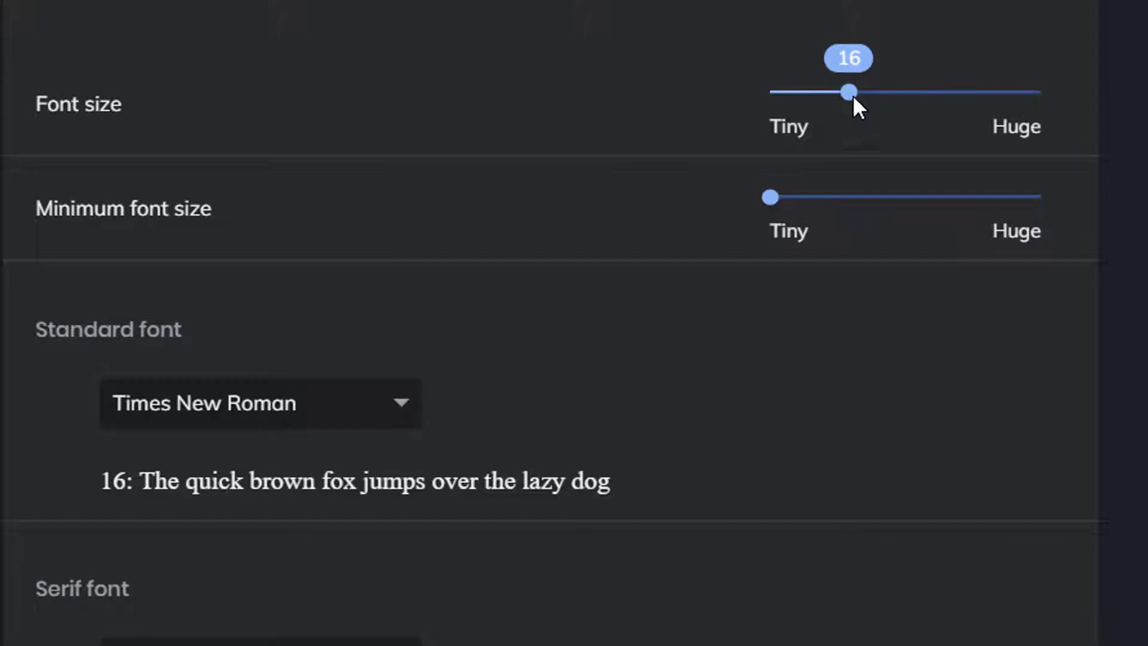
mouse_move(853, 95)
left_mouse_down()
mouse_move(1006, 92)
mouse_move(869, 109)
left_mouse_up()
left_click_drag(770, 206, 1003, 211)
left_click_drag(923, 212, 879, 211)
Step: Set the standard font to Road Rage
left_click(408, 457)
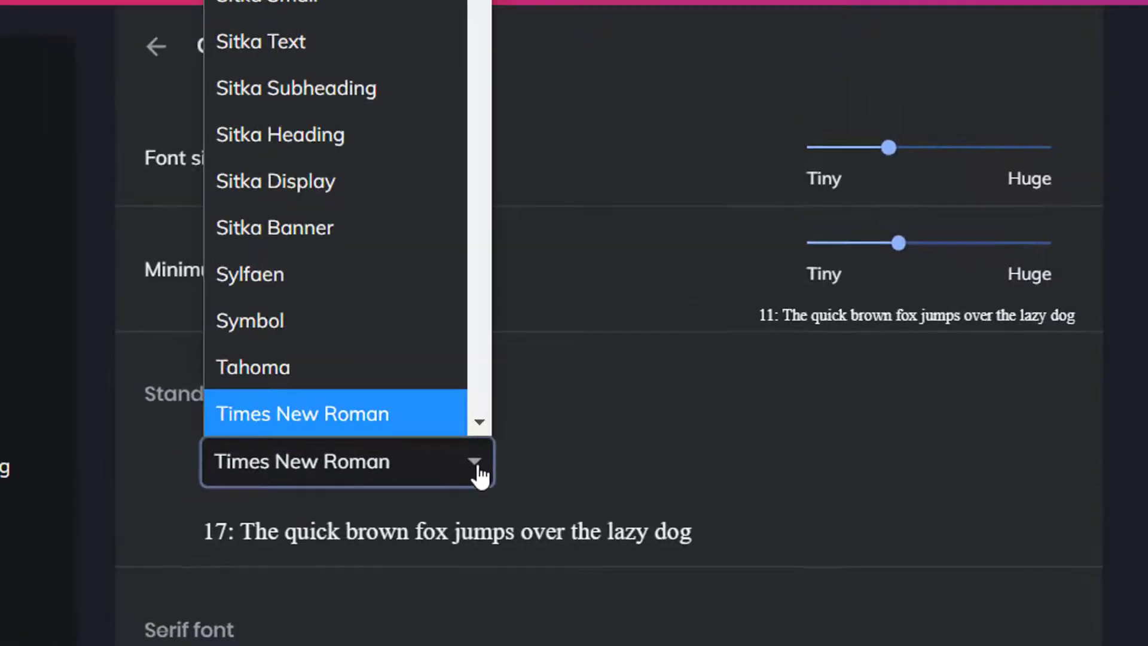
scroll(440, 239, "up", 4)
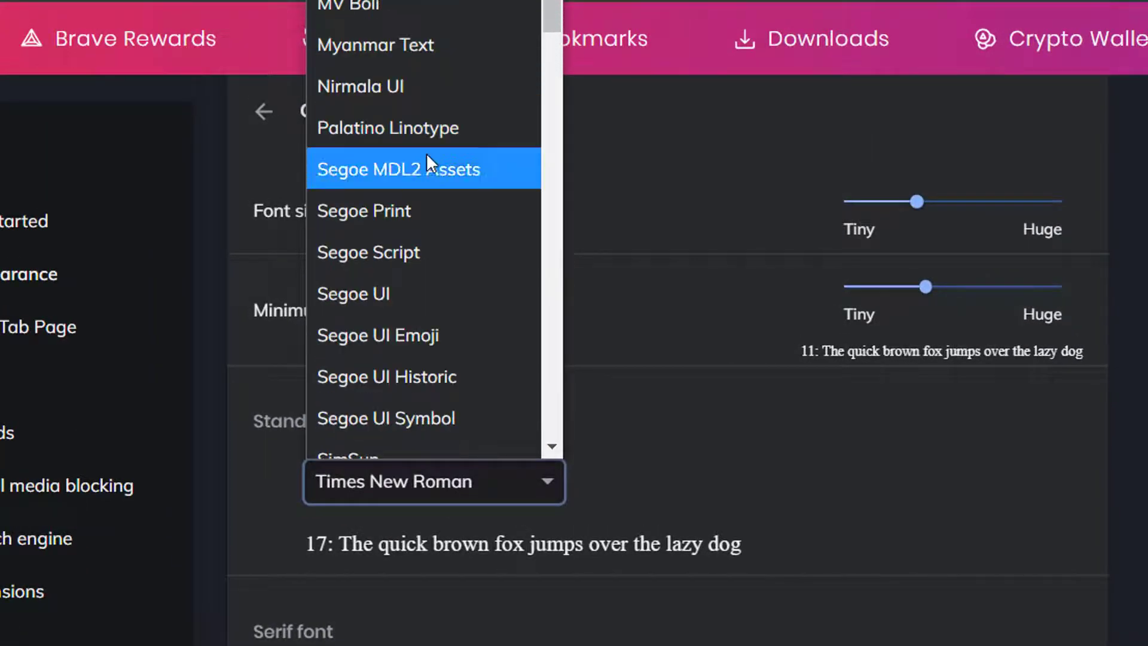
scroll(425, 316, "down", 10)
scroll(426, 316, "up", 12)
scroll(425, 316, "up", 8)
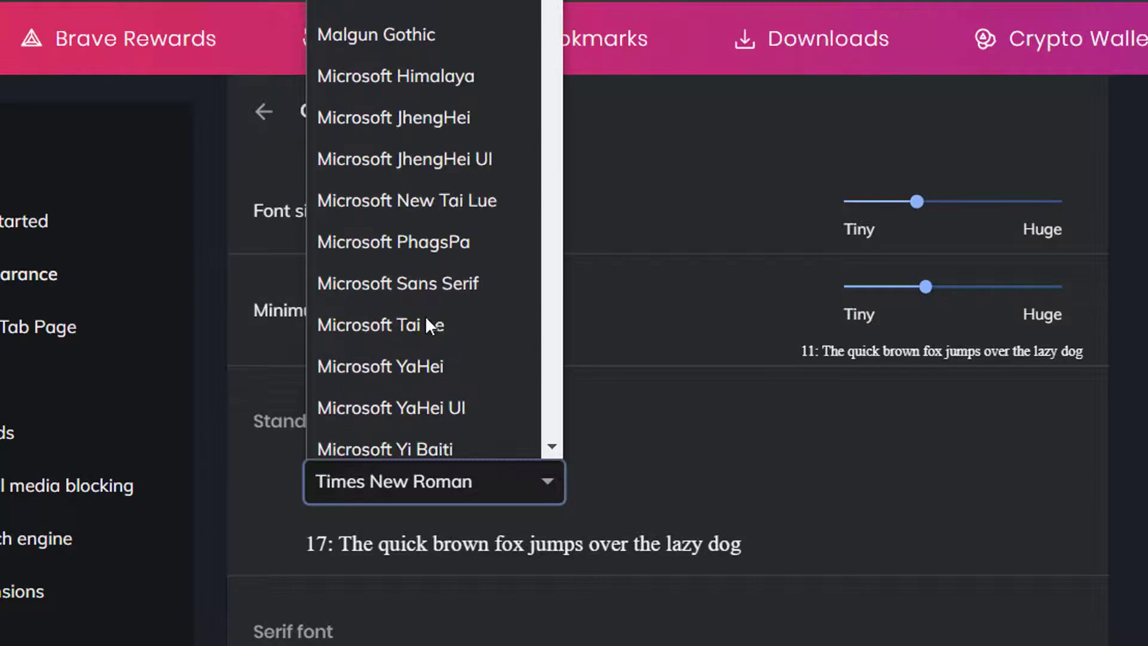
scroll(432, 322, "up", 15)
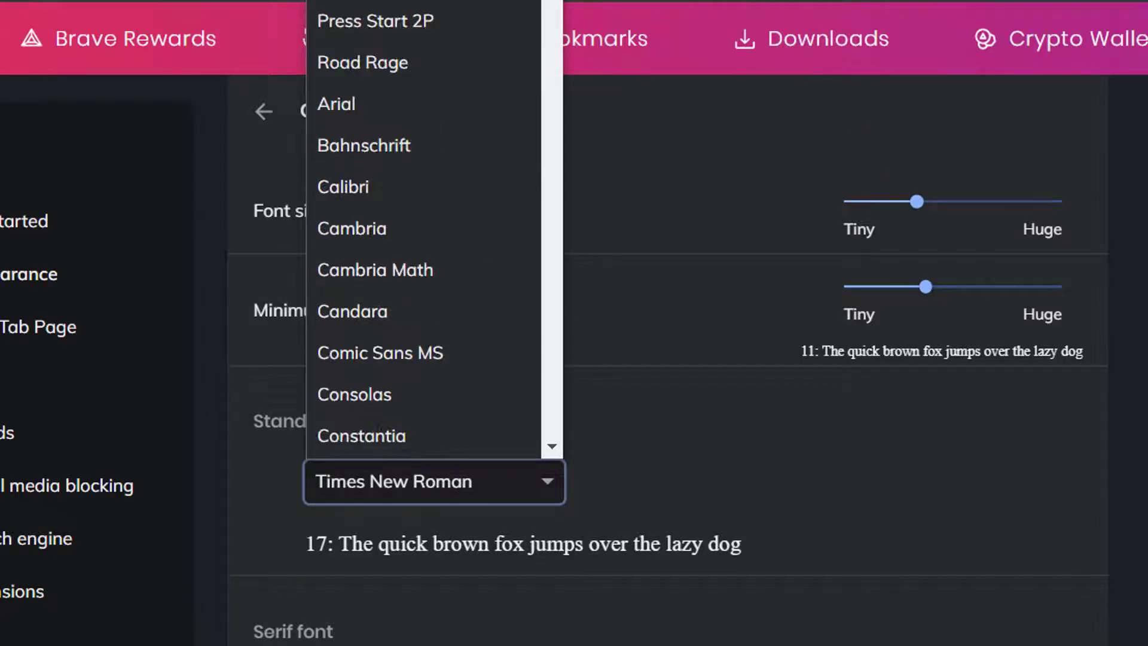
left_click(405, 60)
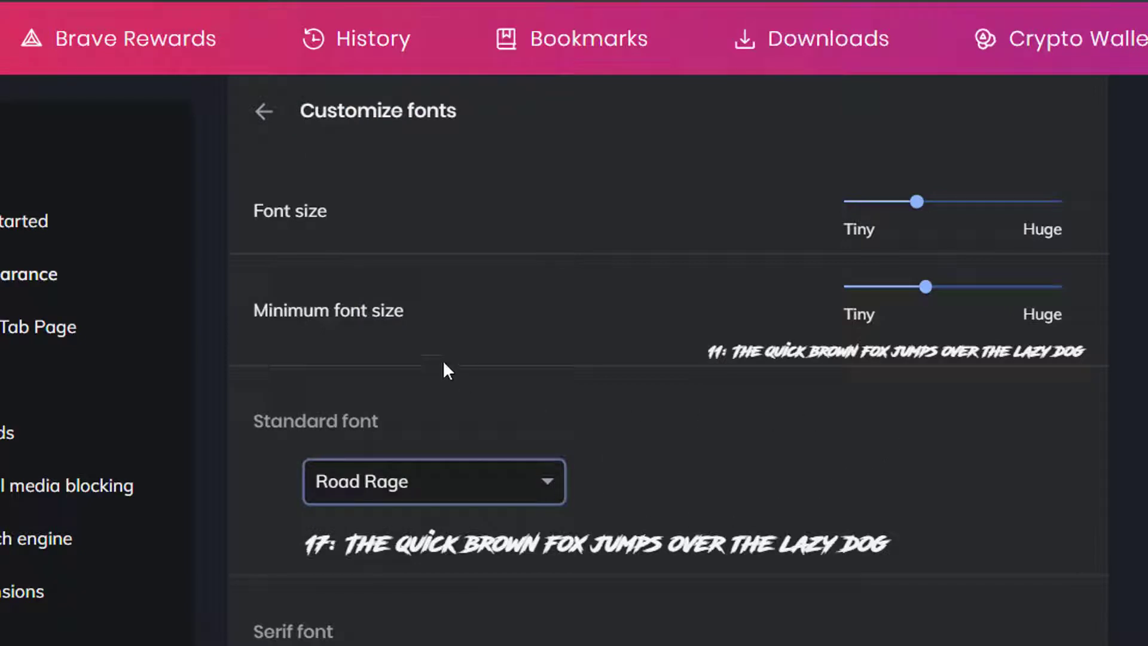
left_click(434, 481)
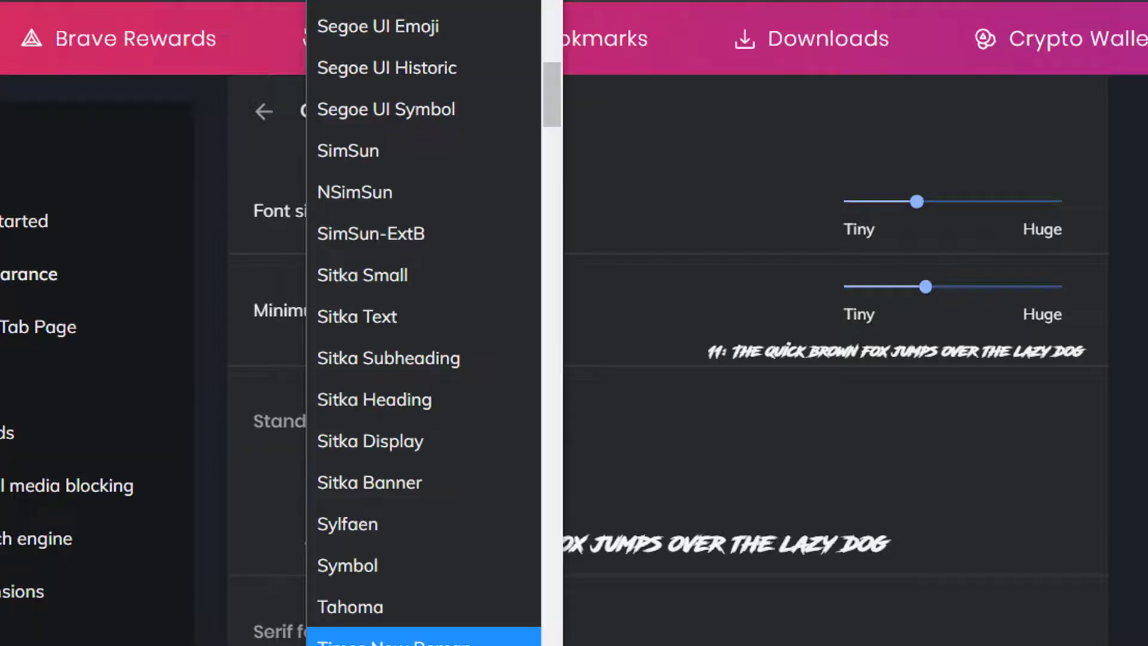
scroll(472, 453, "down", 1)
scroll(454, 411, "up", 20)
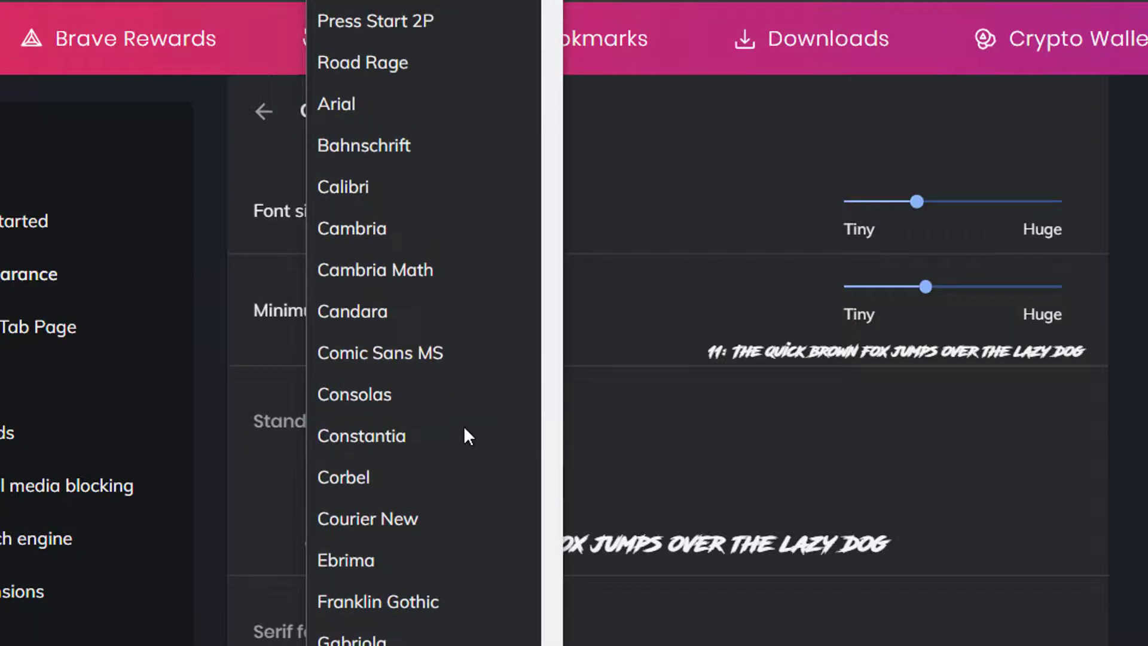
left_click(365, 59)
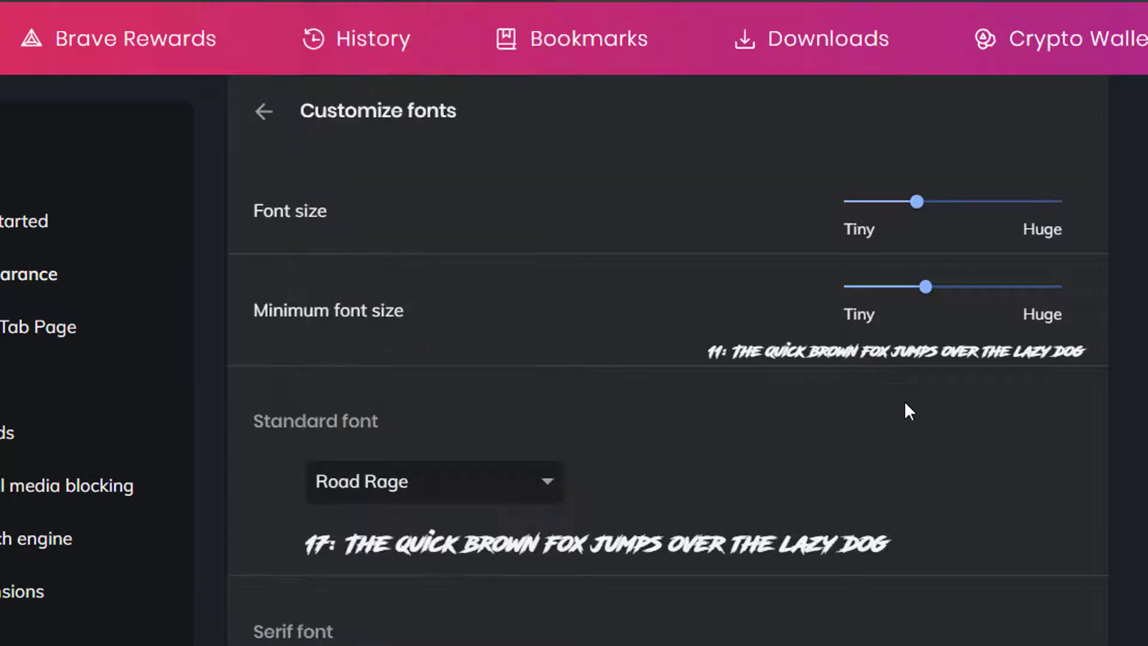
key("Tab")
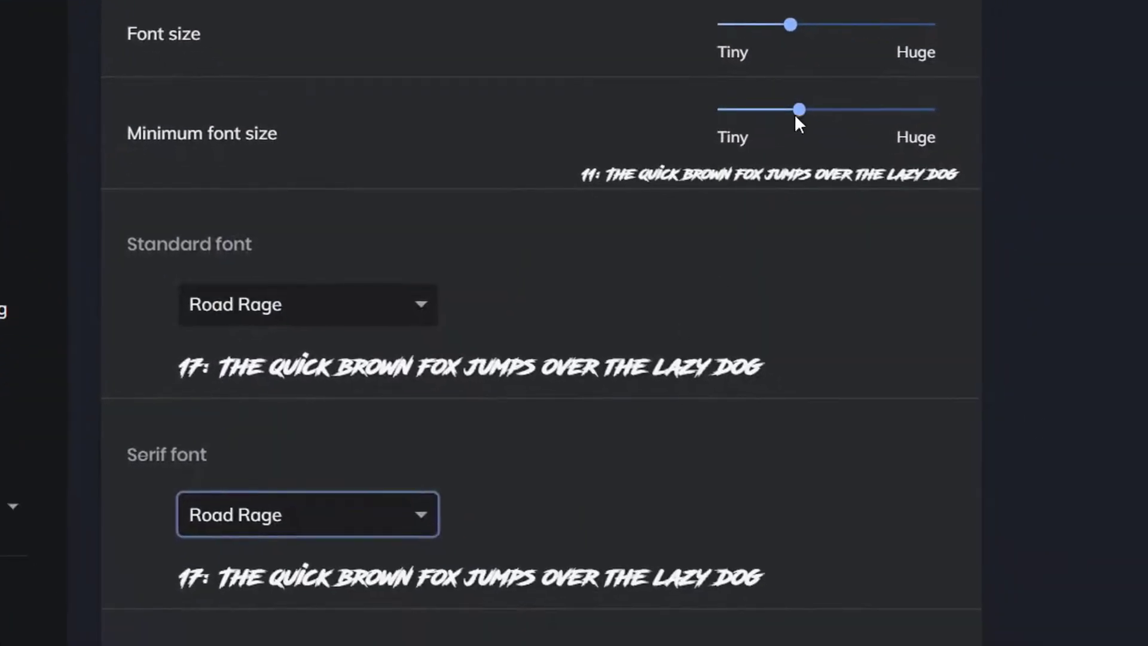
Step: Set the minimum font size to 12 and the font size to 22
left_click_drag(798, 111, 812, 112)
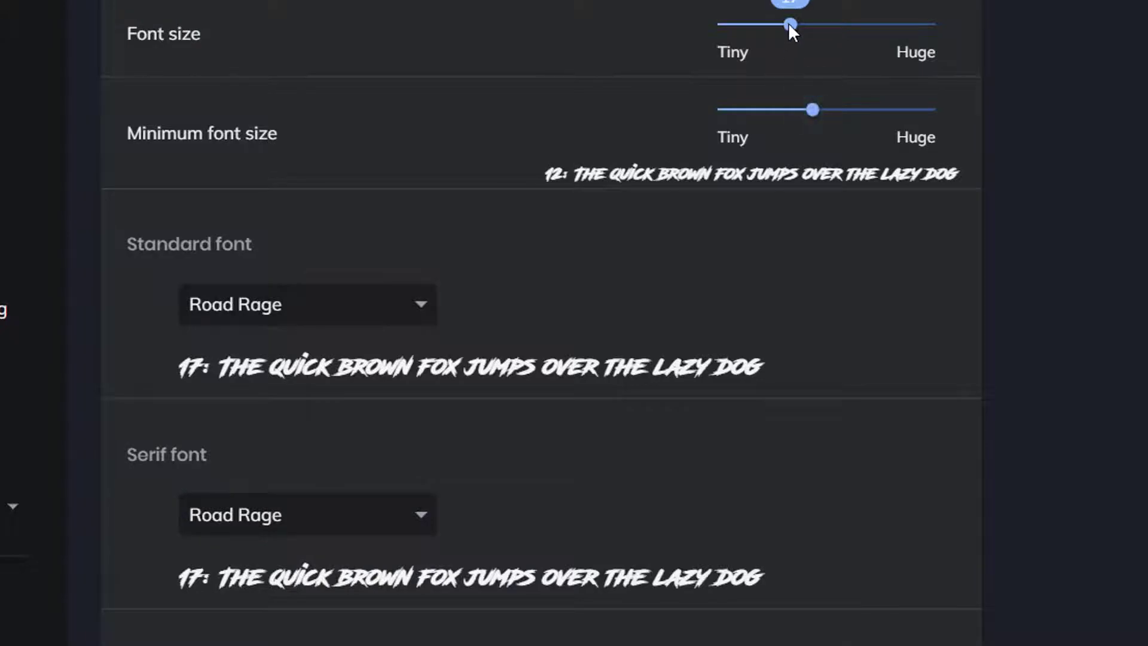
left_click_drag(791, 24, 823, 35)
scroll(1087, 403, "down", 8)
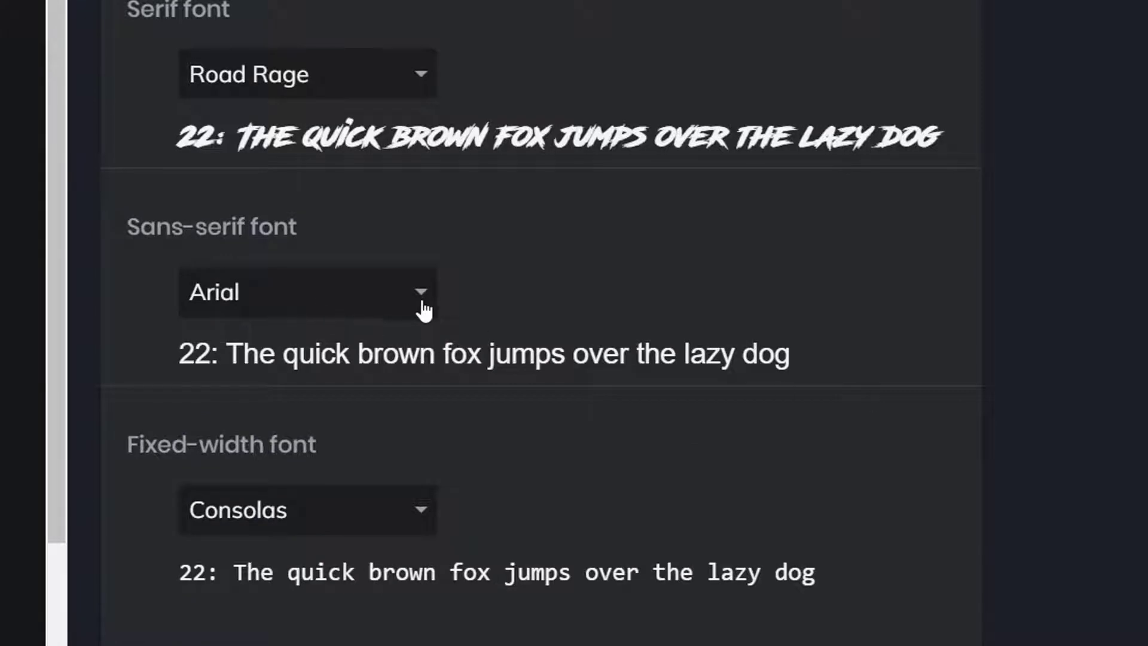
Step: Switch the sans-serif and fixed-width fonts to Road Rage as well
left_click(423, 308)
scroll(436, 52, "down", 1)
key("r")
key("Return")
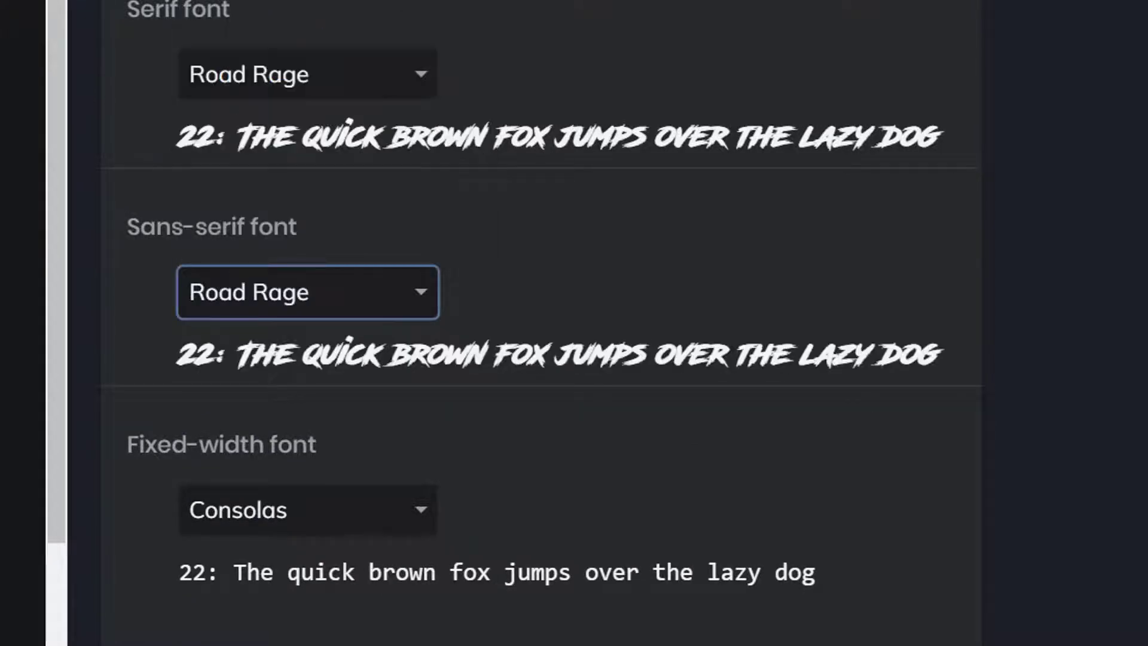
left_click(418, 518)
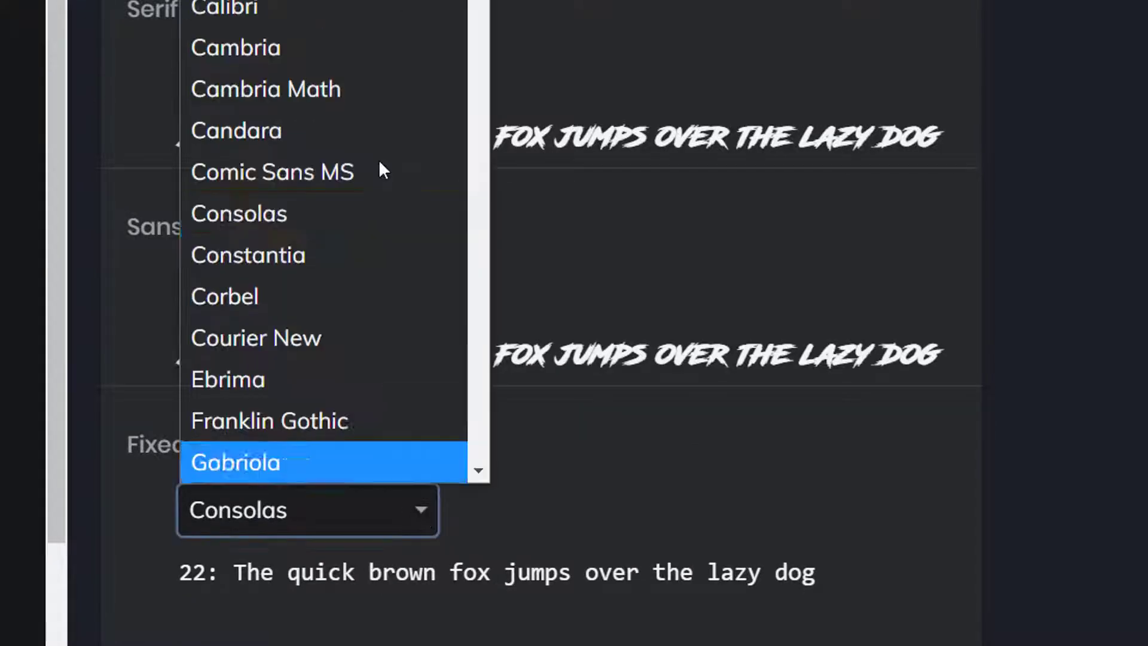
key("r")
key("Return")
left_click(952, 482)
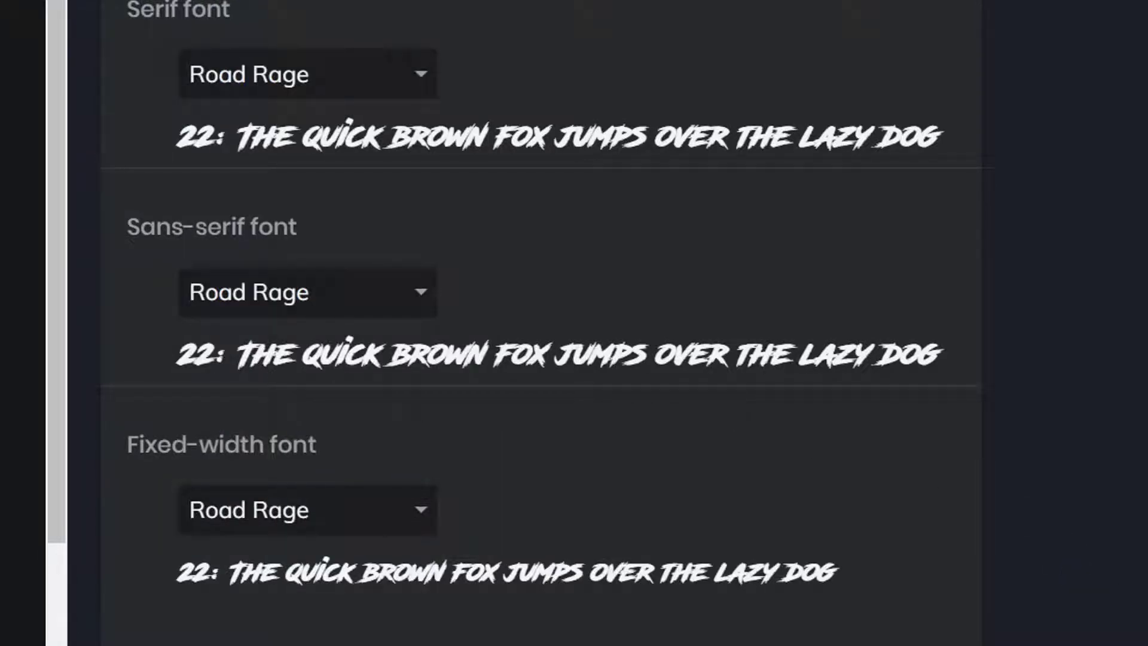
scroll(204, 371, "down", 1)
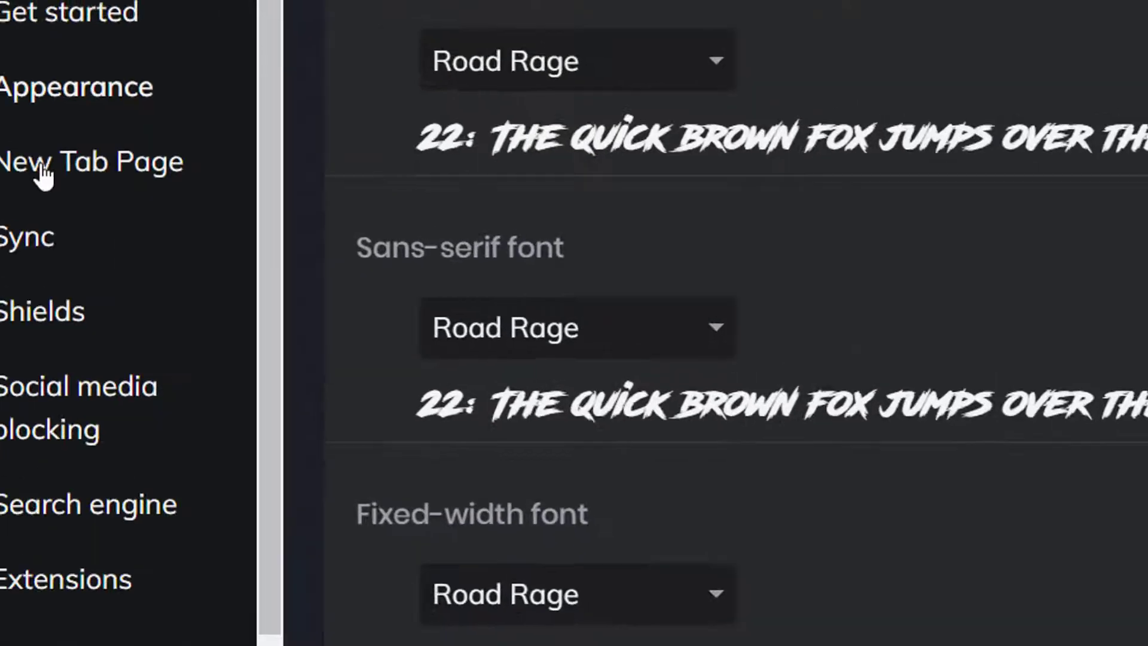
Step: Open the New Tab Page settings and start Sync Setup via 'Start using sync'
left_click(38, 173)
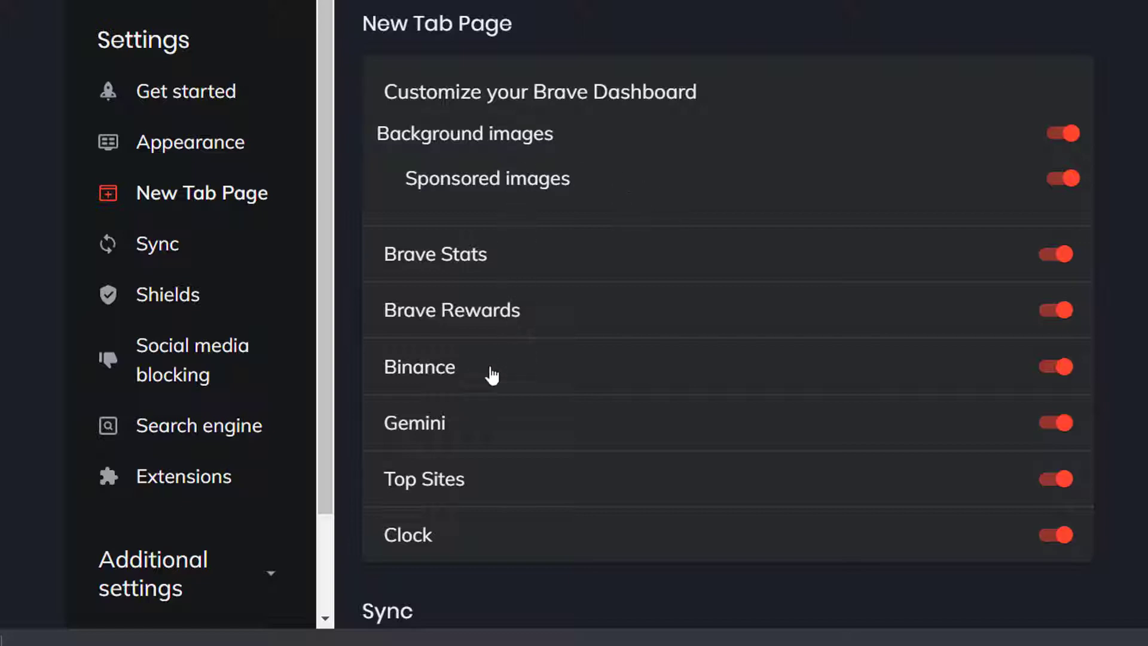
scroll(1130, 427, "down", 5)
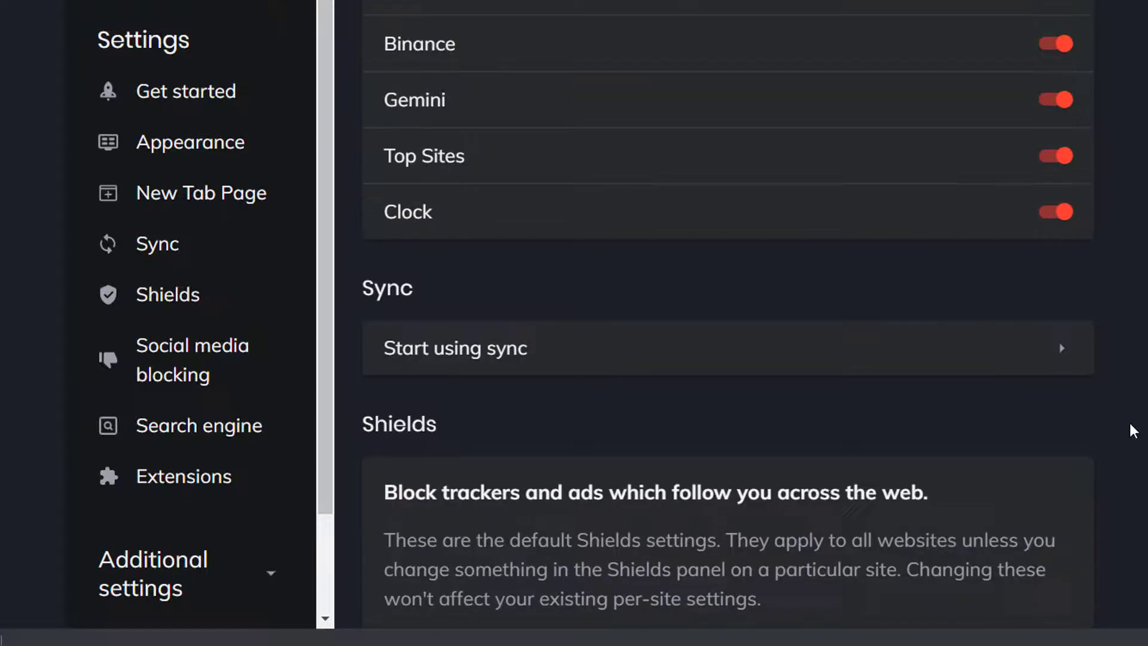
left_click(574, 369)
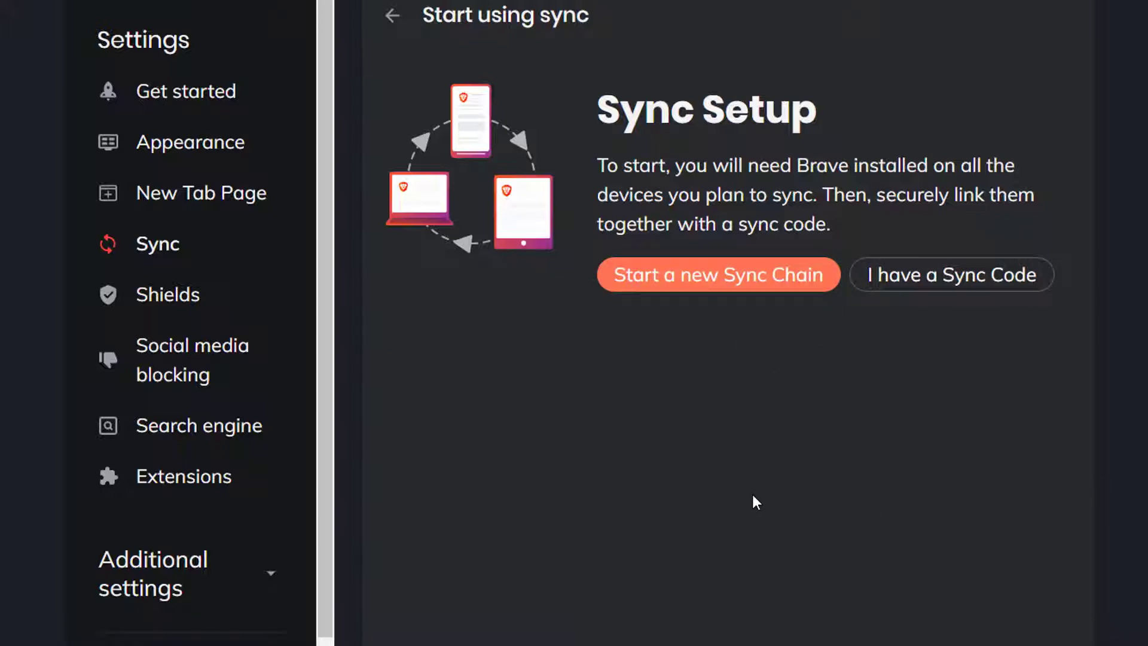
Step: Open Shields settings and make Advanced view the default
left_click(181, 310)
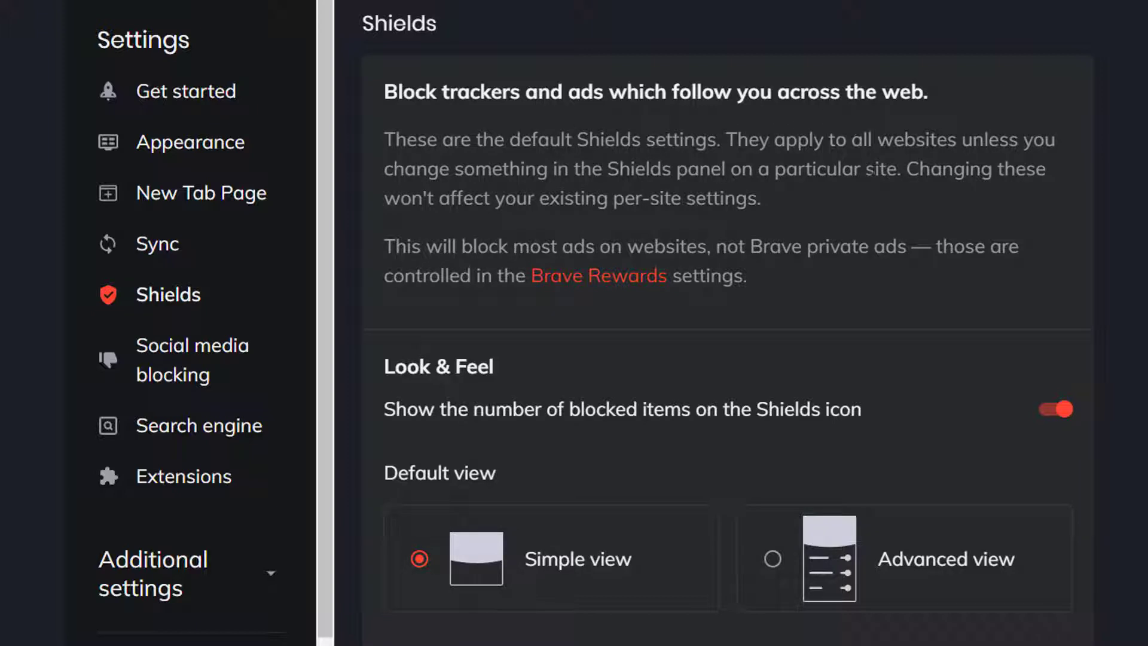
scroll(941, 285, "down", 3)
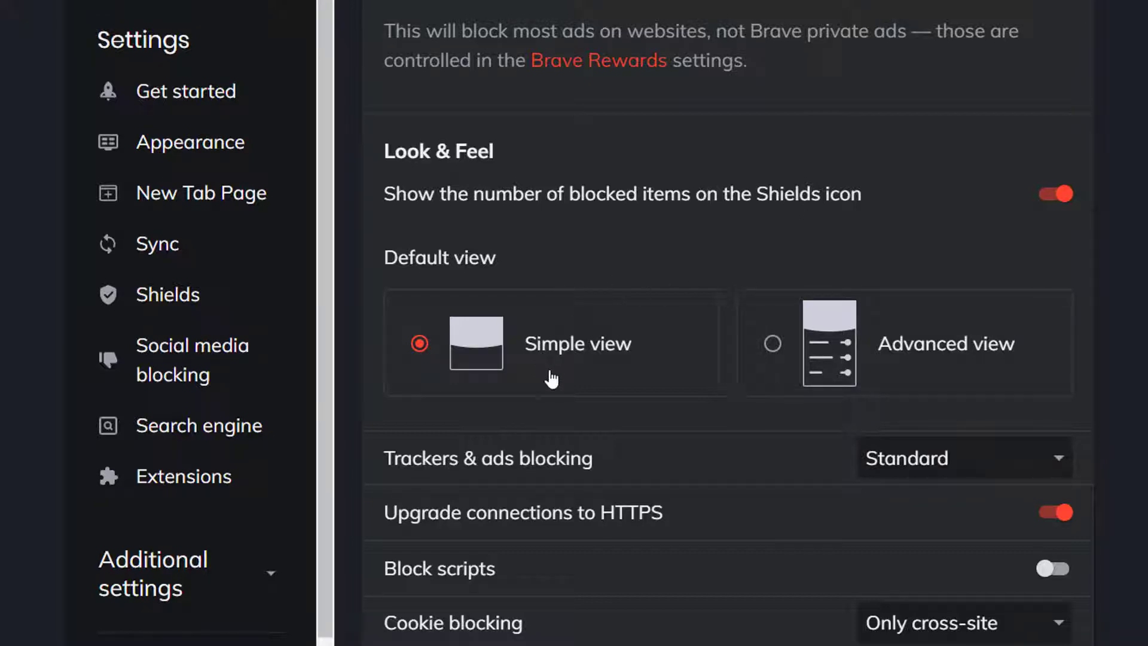
left_click(775, 353)
Step: Keep trackers and fingerprinting at Standard and cookies at Only cross-site
scroll(1020, 378, "down", 2)
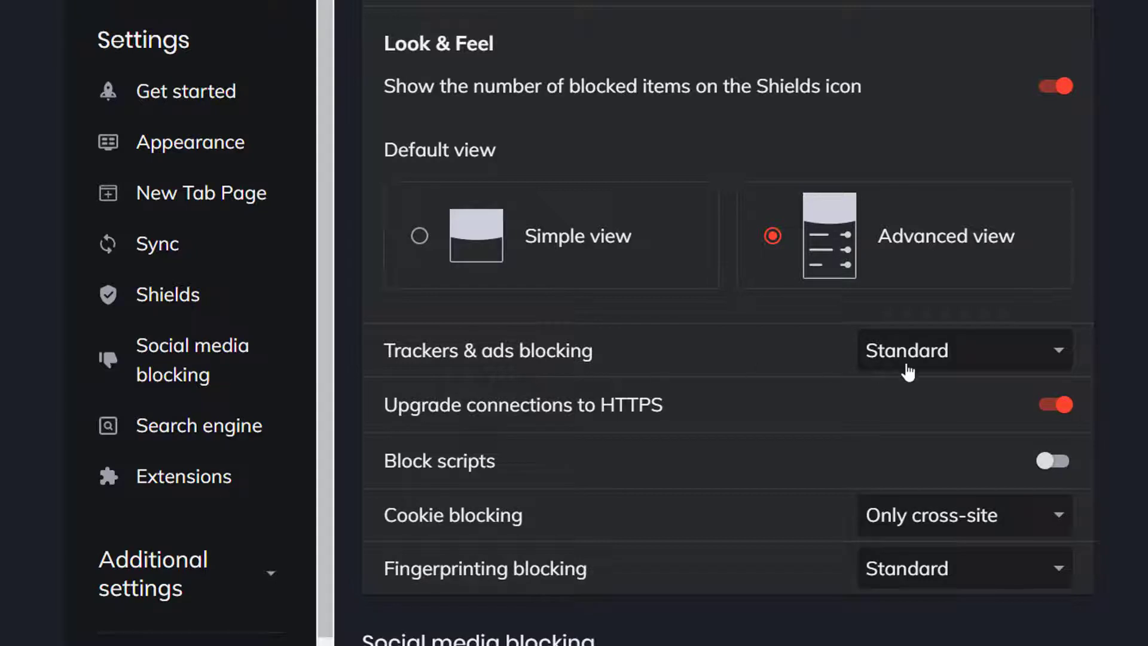
left_click(941, 359)
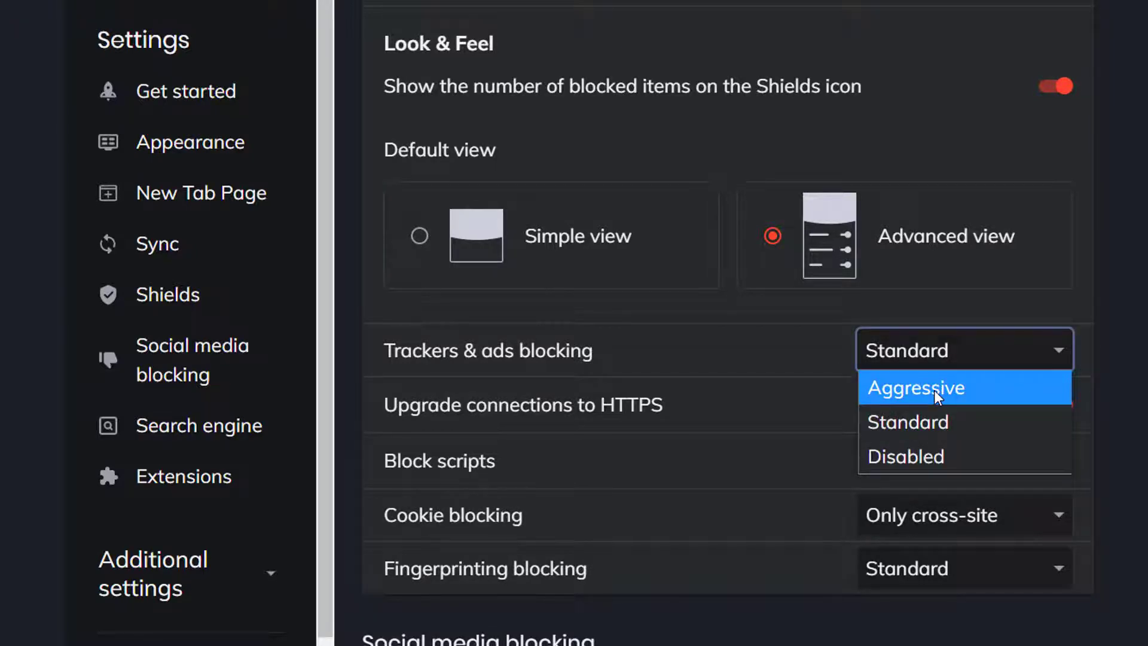
left_click(934, 424)
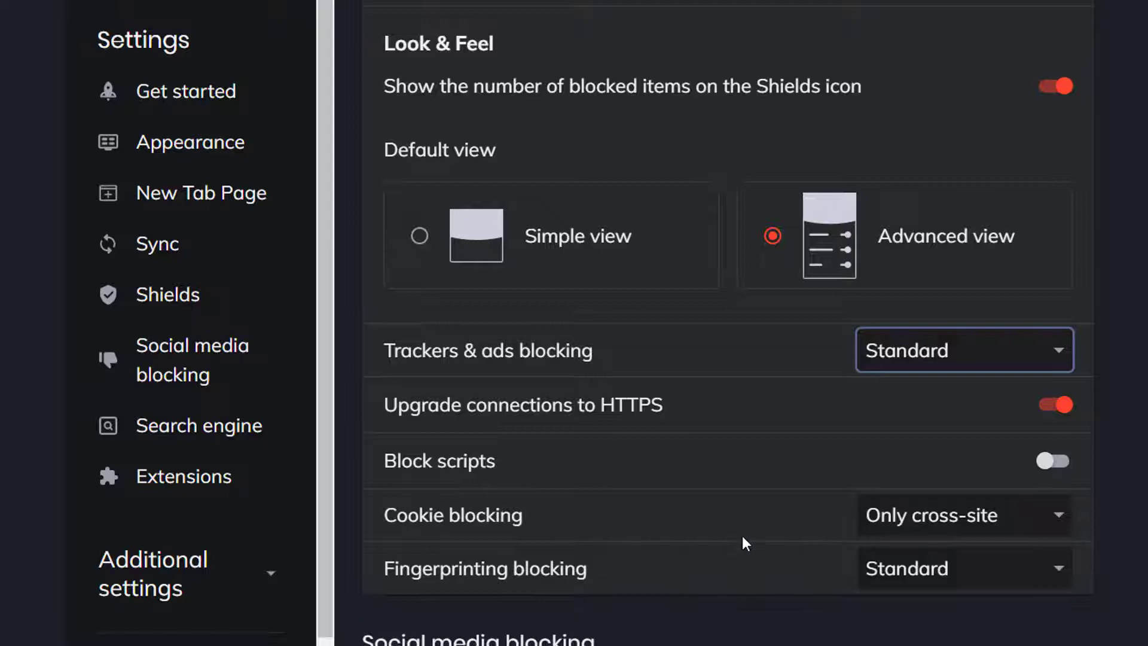
left_click(1014, 527)
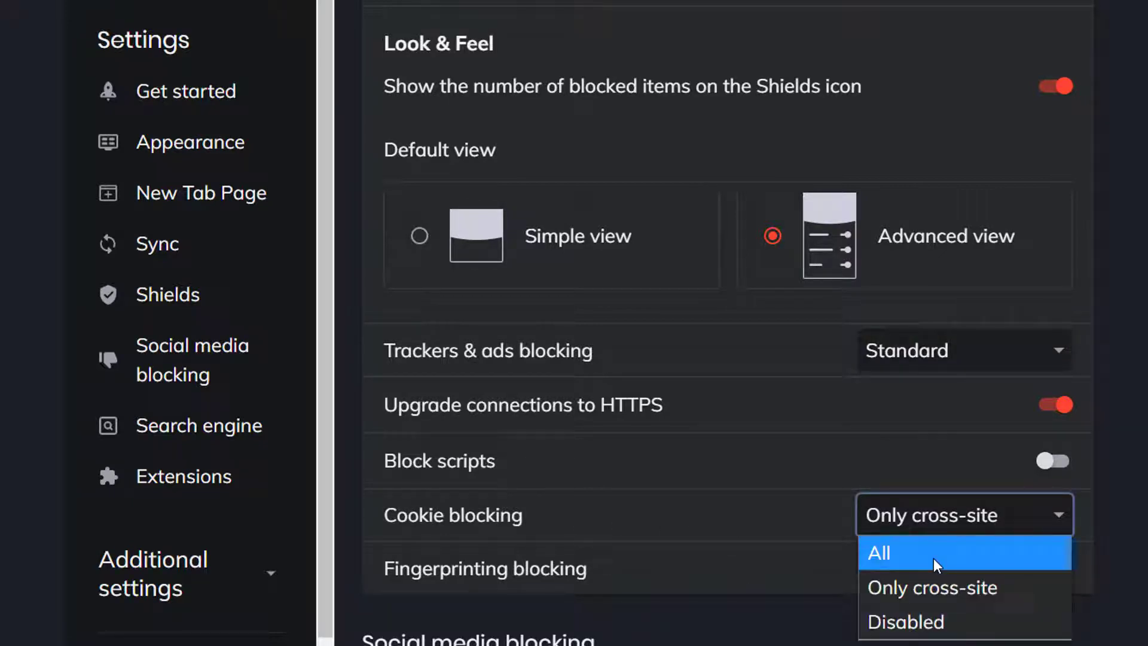
left_click(1101, 521)
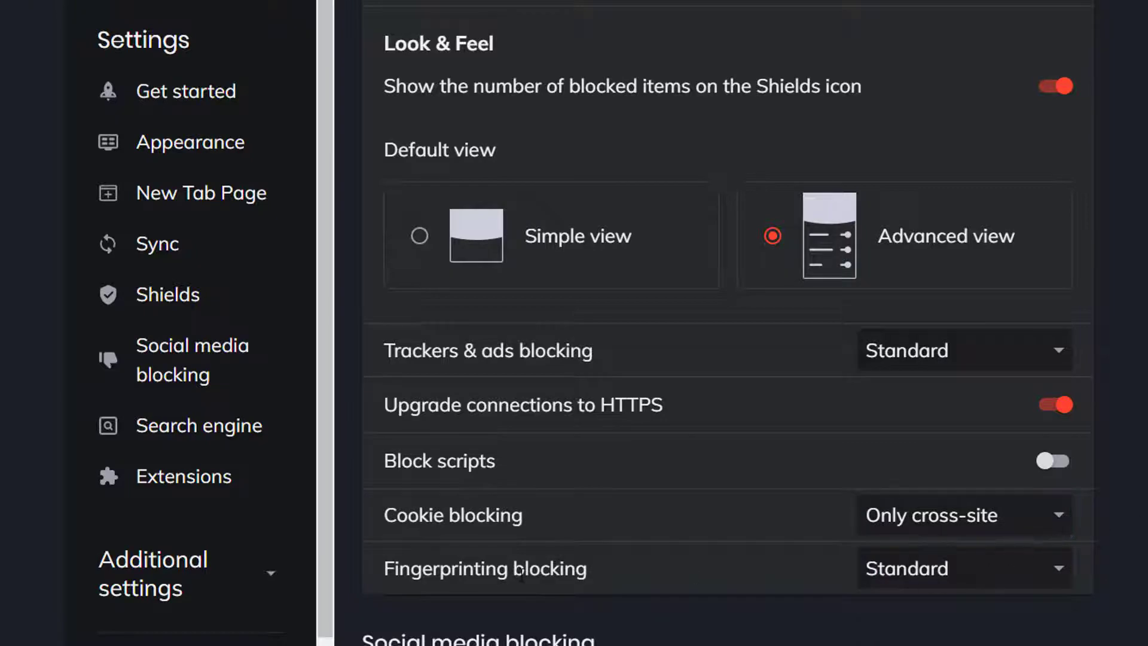
left_click(941, 574)
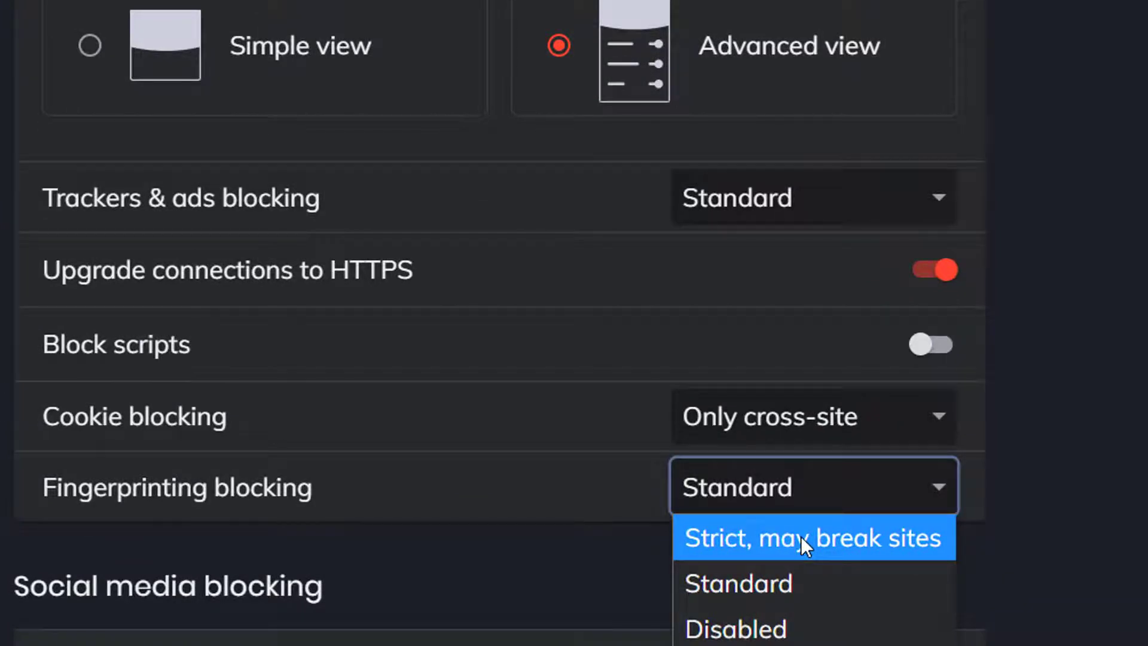
left_click(781, 593)
Step: Keep Google as the address bar search engine
scroll(1129, 507, "down", 5)
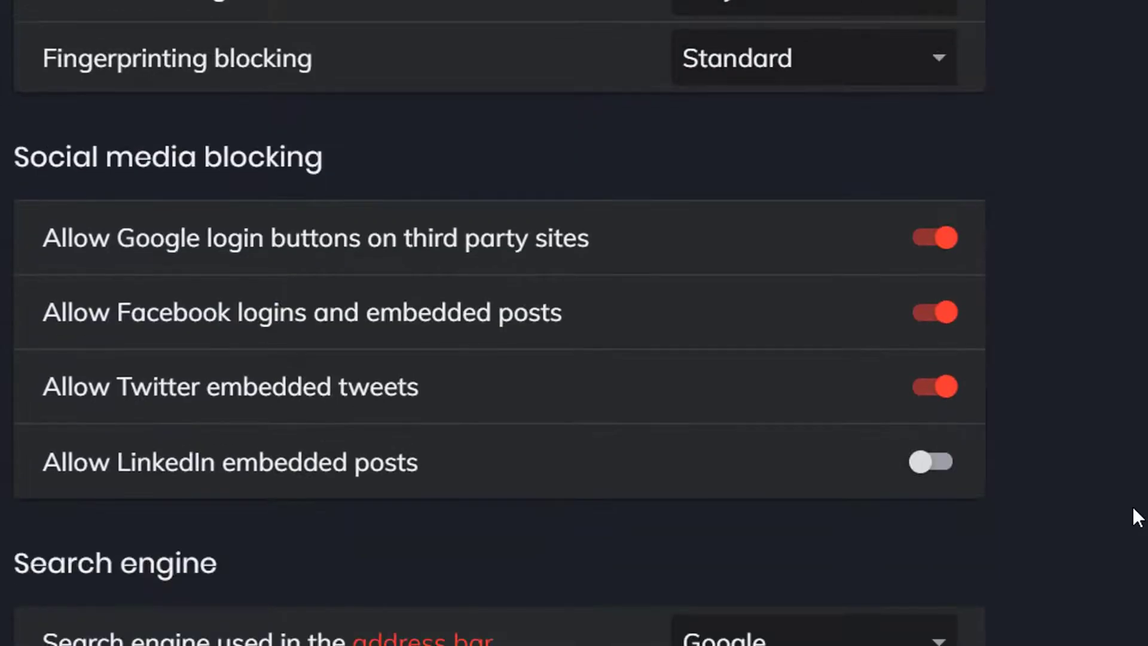
scroll(1134, 508, "down", 2)
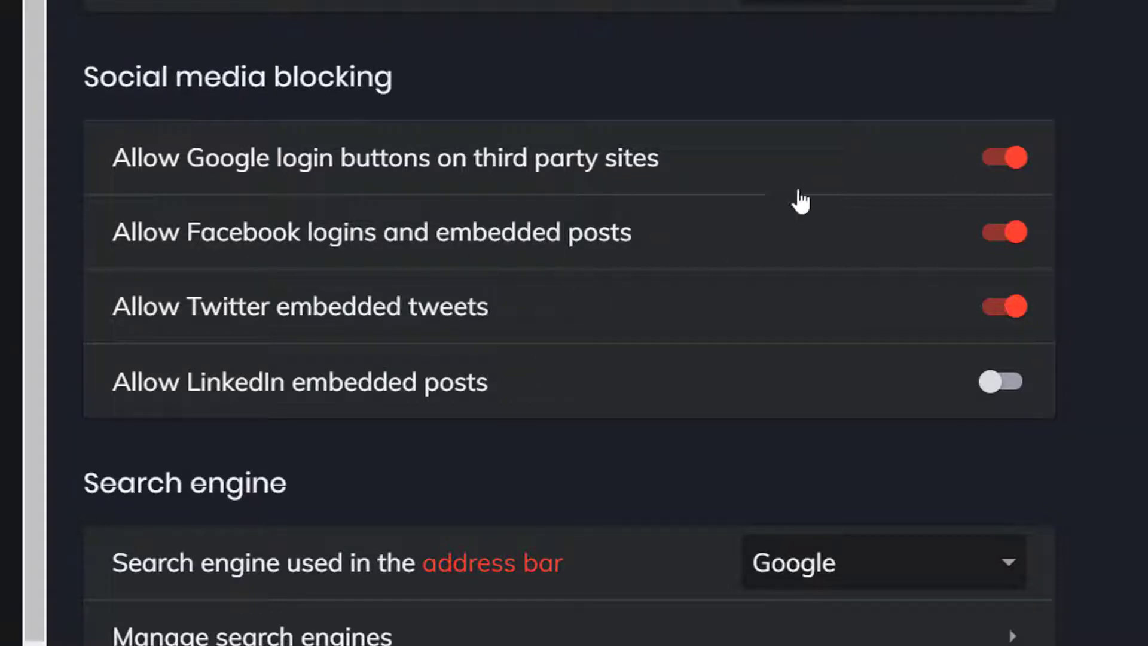
scroll(341, 137, "down", 6)
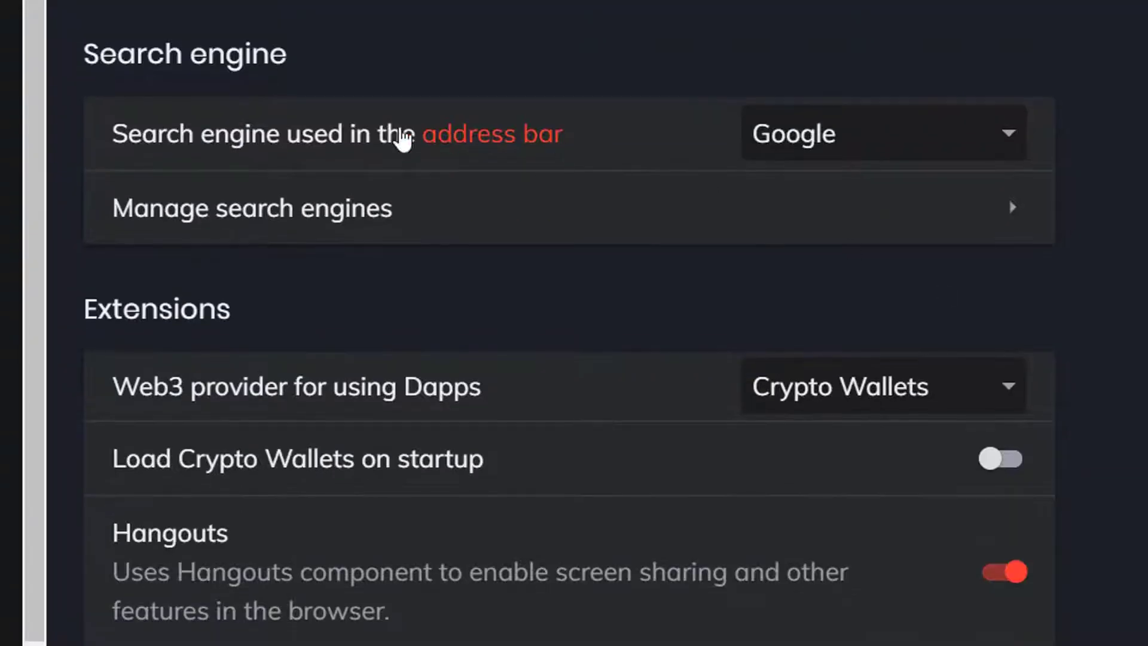
left_click(915, 155)
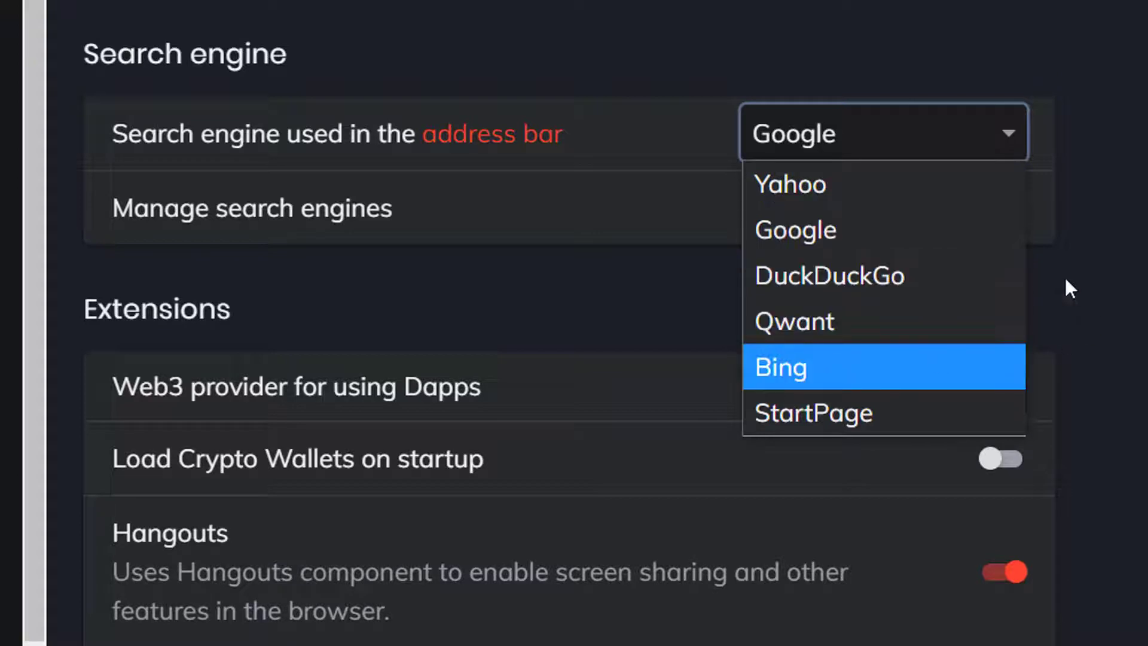
left_click(926, 232)
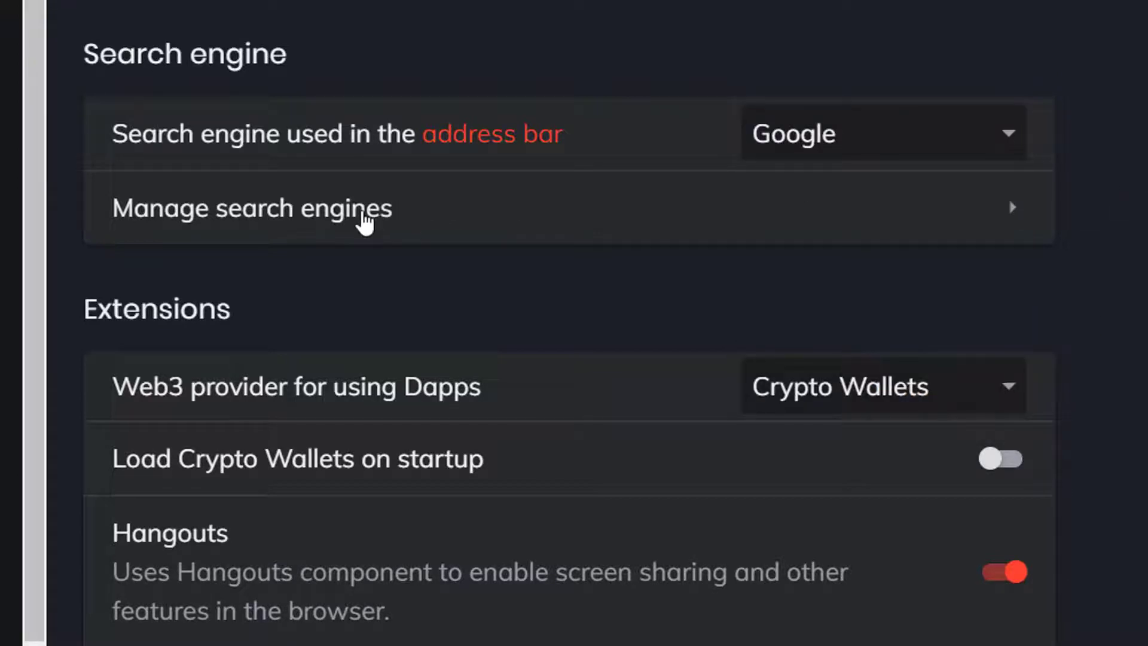
Step: View the search engine management page, then return to the main settings
left_click(429, 225)
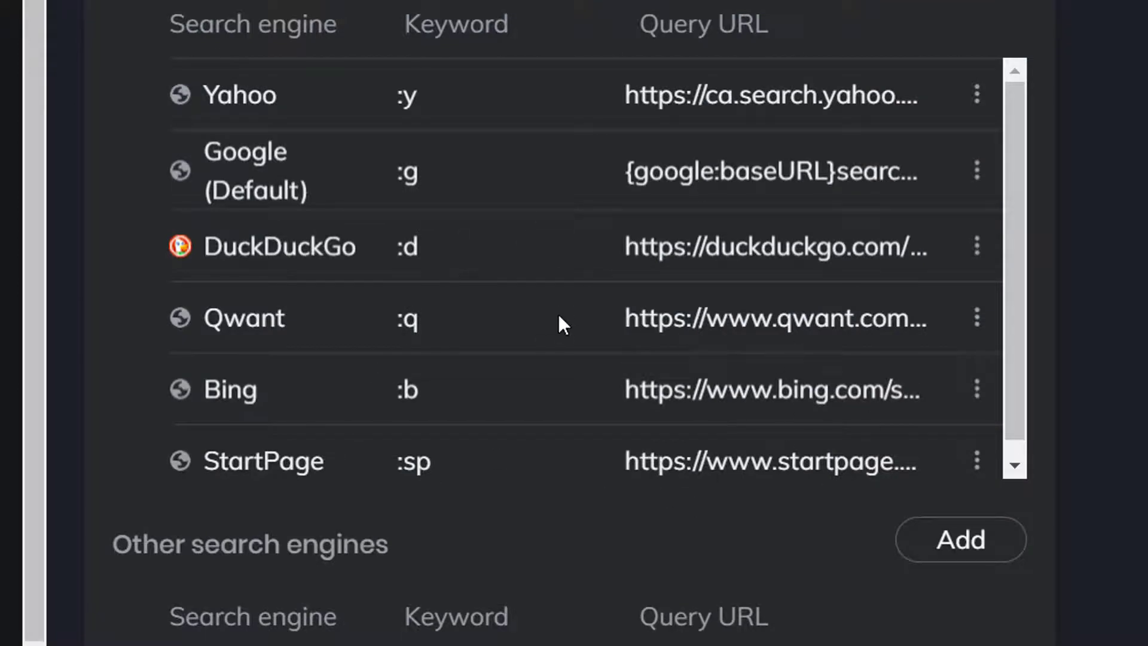
scroll(558, 317, "down", 1)
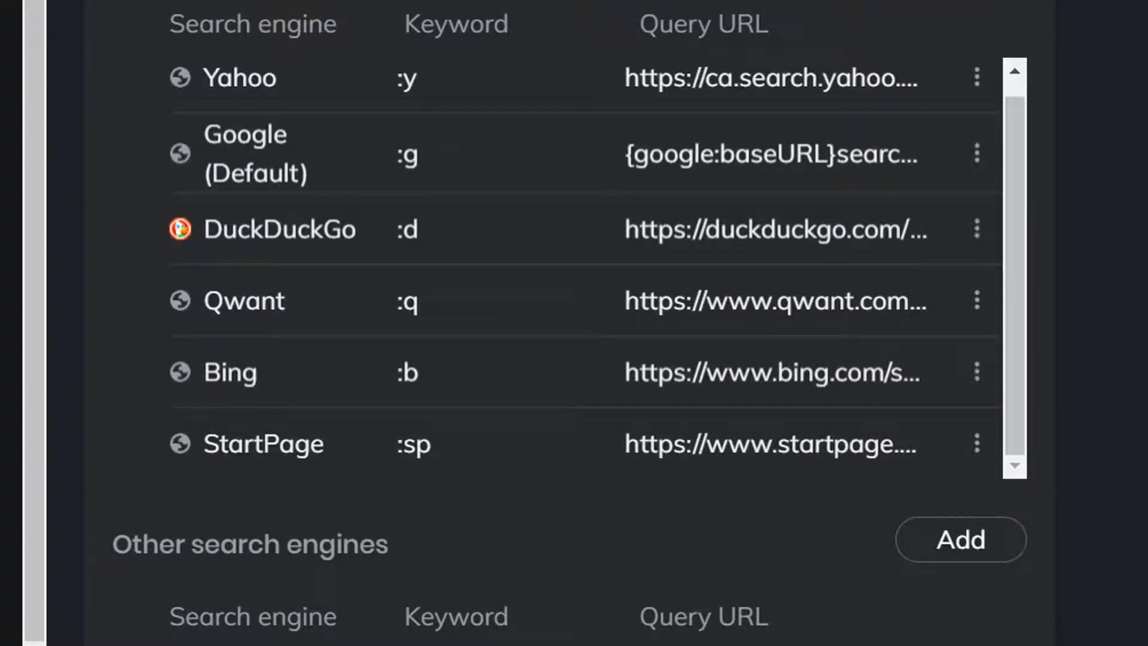
key("alt+Left")
scroll(585, 384, "down", 5)
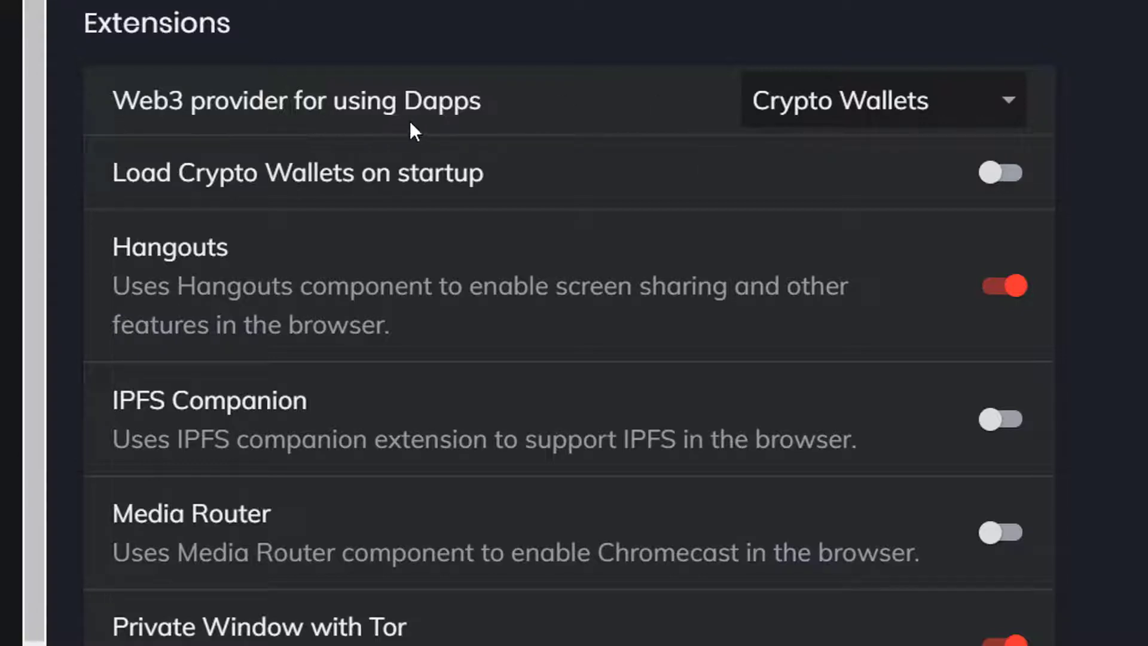
Step: Keep Crypto Wallets as Web3 provider, enable loading it at startup, and turn on Media Router
left_click(891, 105)
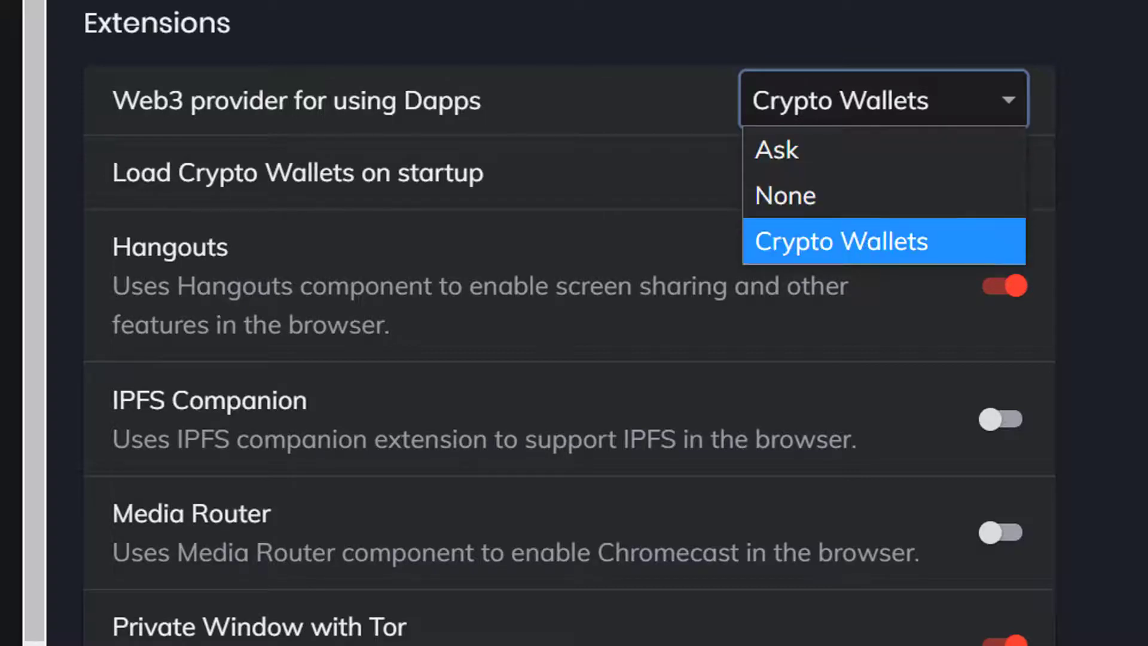
left_click(849, 242)
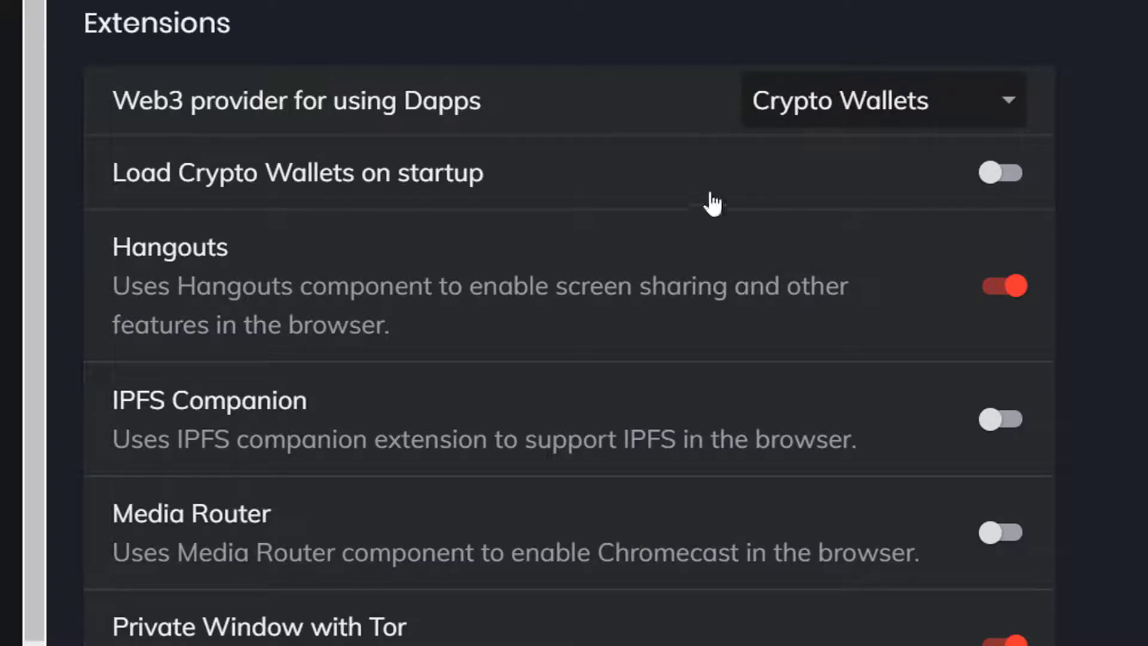
left_click(1001, 175)
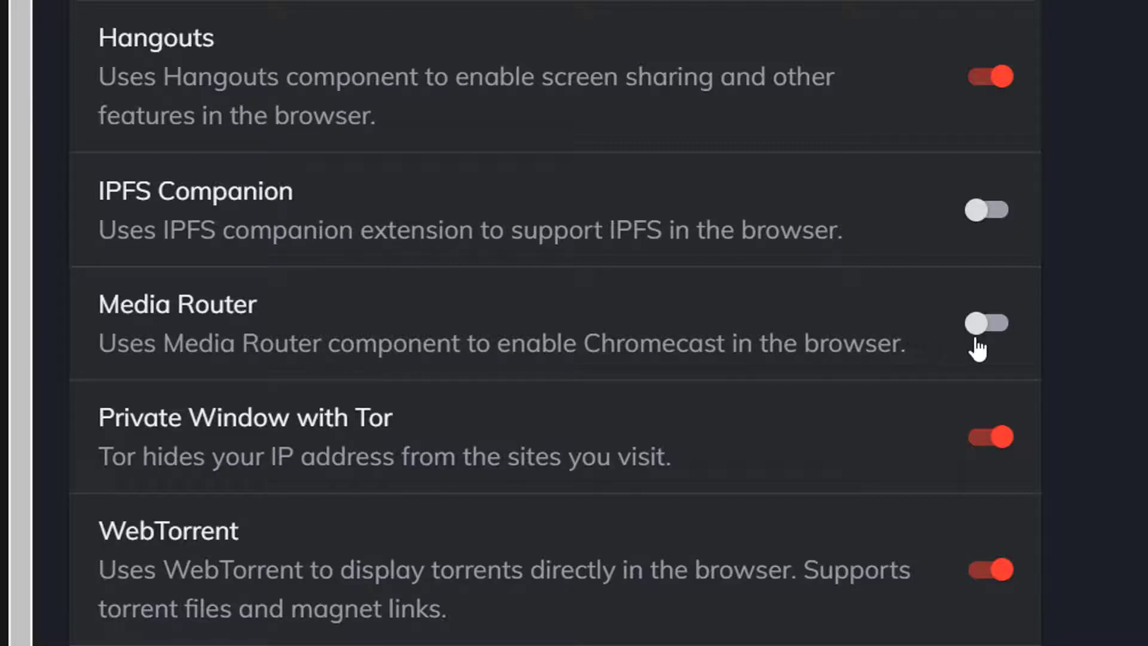
left_click(999, 337)
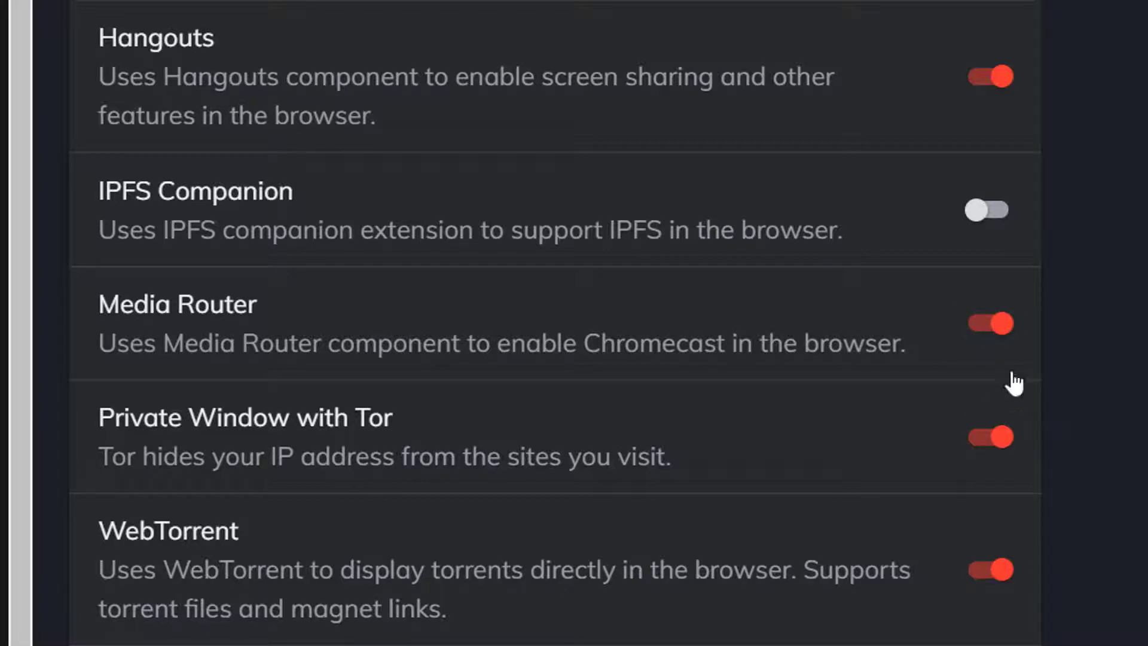
Step: Scroll through the remaining extension options and jump to the Sync section
scroll(679, 384, "down", 2)
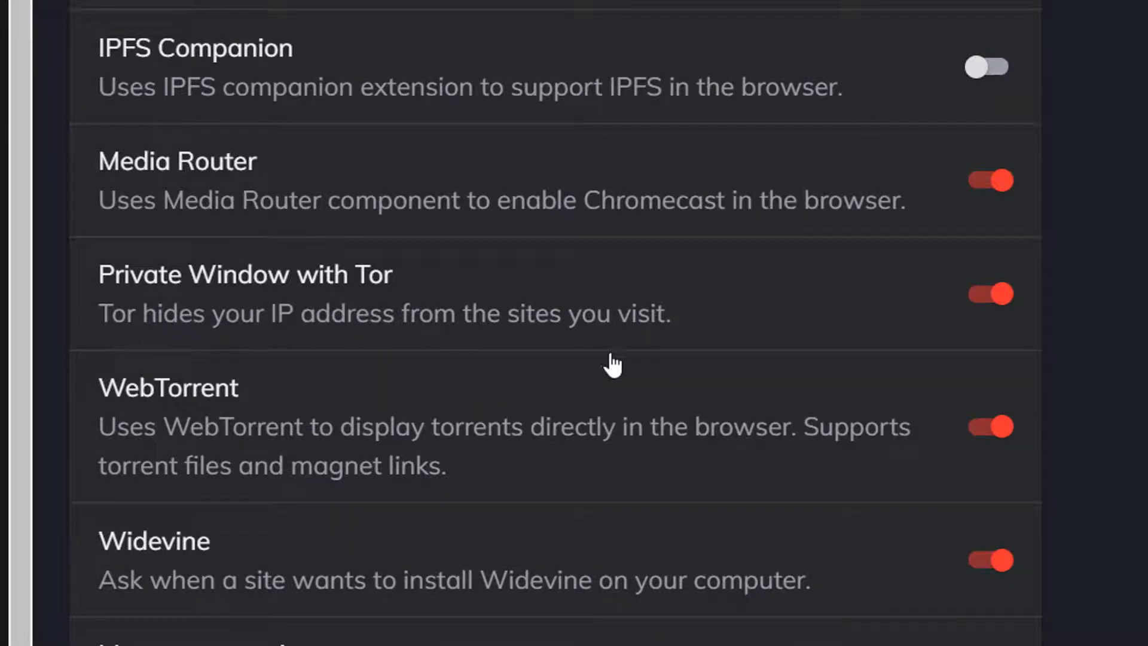
scroll(1120, 333, "down", 4)
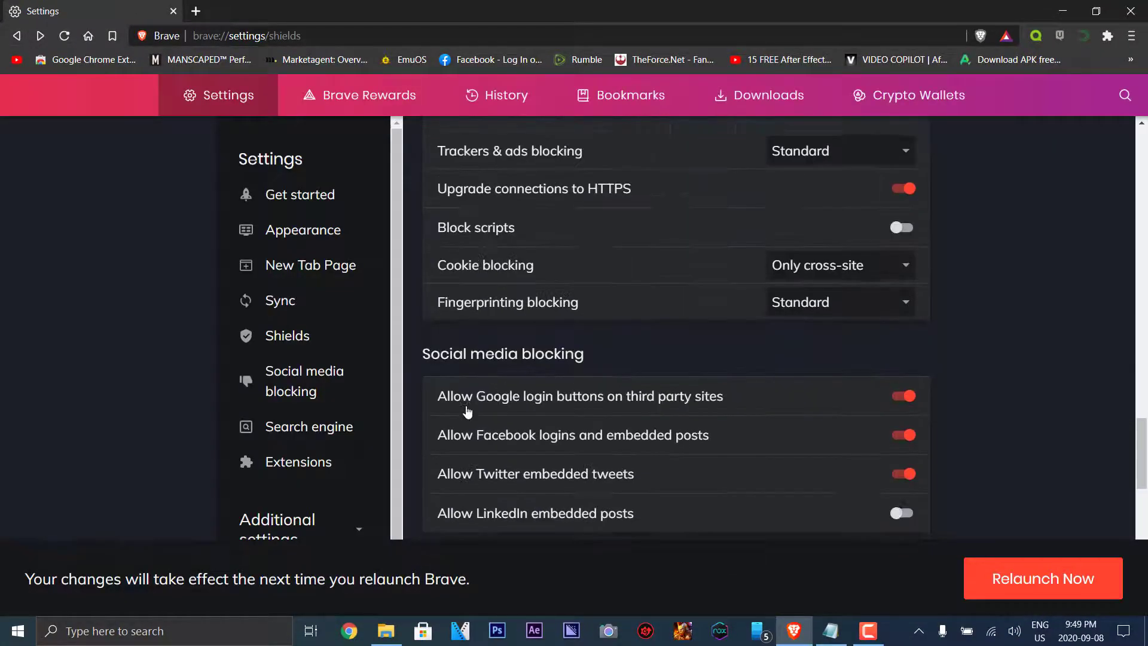
scroll(468, 411, "down", 15)
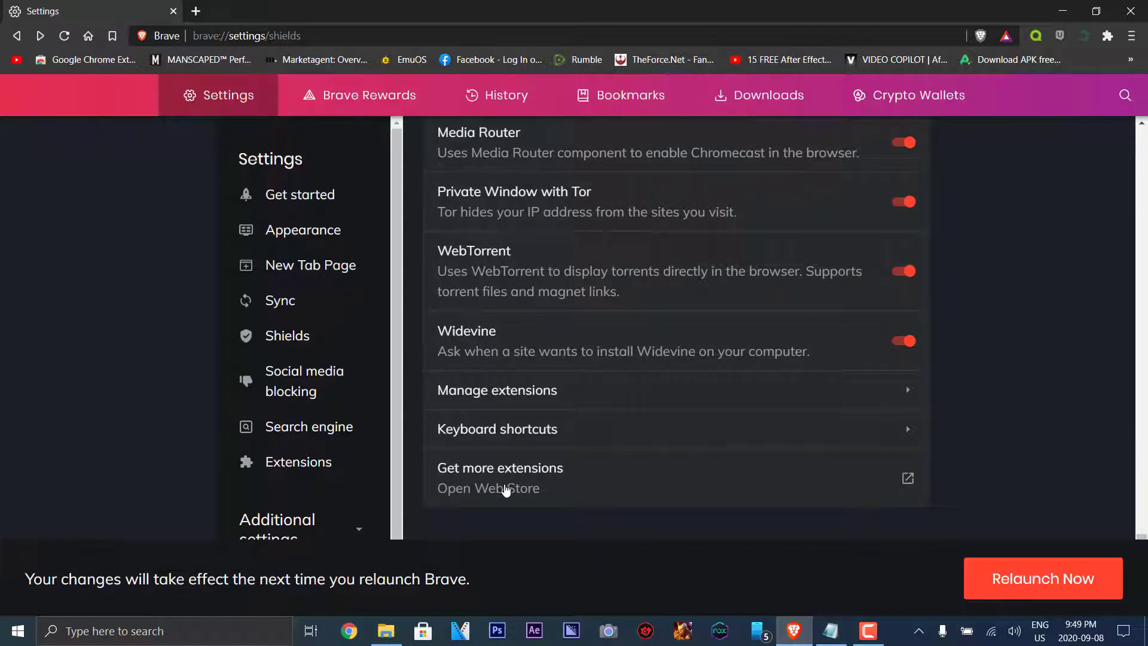
left_click(276, 306)
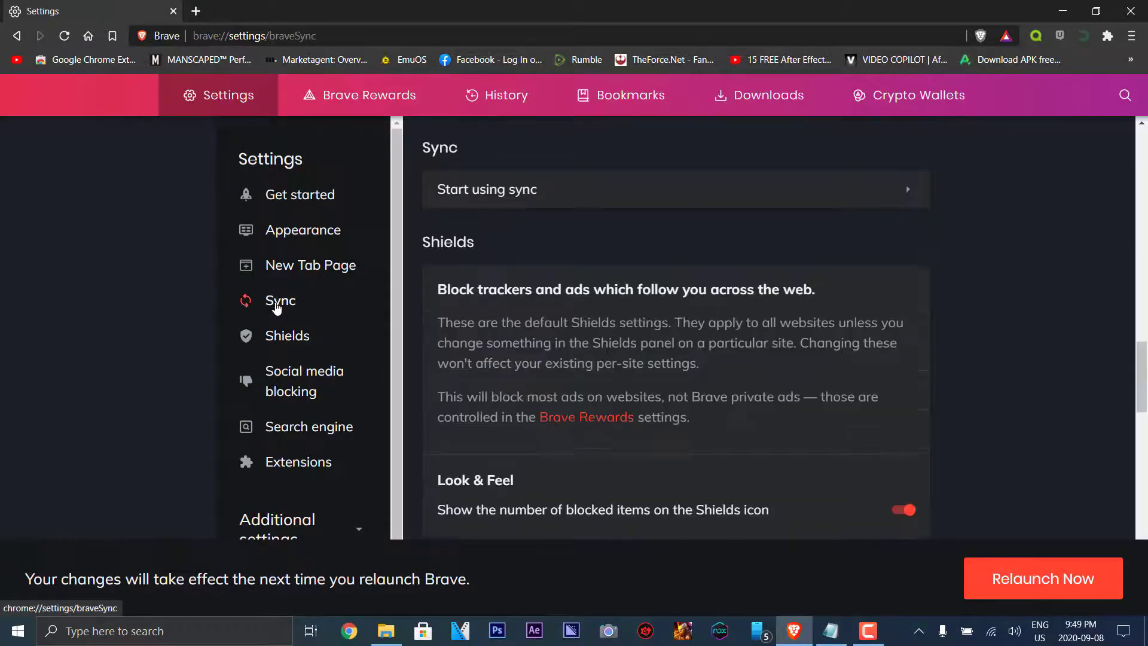
Step: Jump through the Search engine and Extensions sections and expand Additional settings
left_click(287, 433)
left_click(306, 467)
scroll(333, 502, "down", 1)
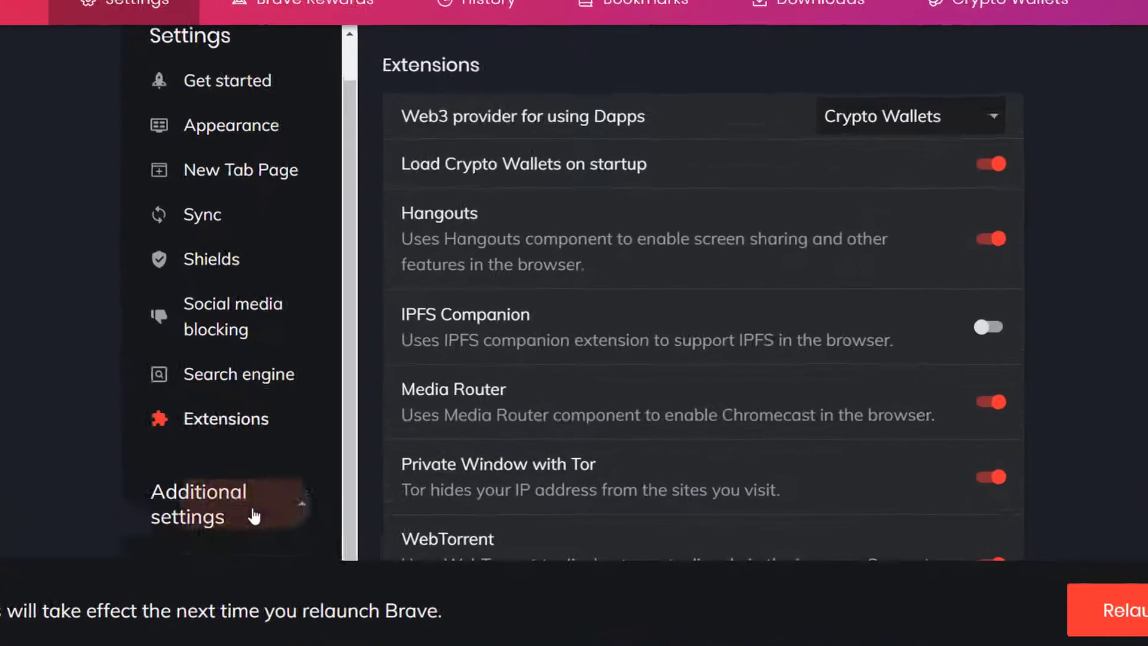
left_click(351, 508)
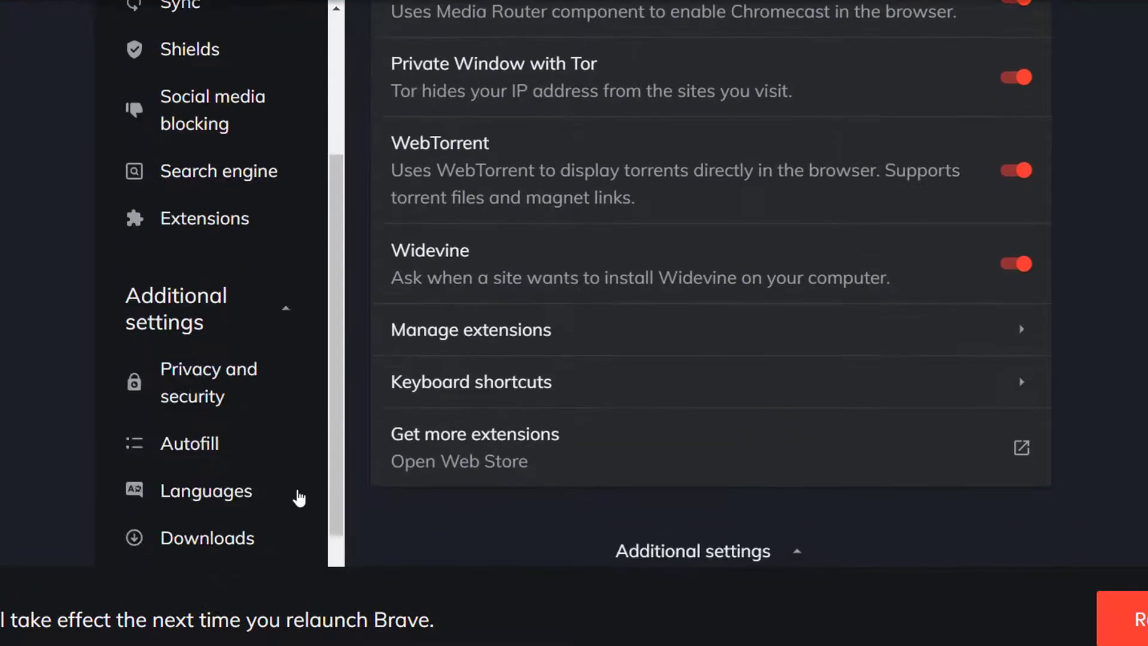
scroll(335, 467, "down", 2)
Step: Browse Privacy and security, Autofill, and the remaining sections down to System
left_click(212, 194)
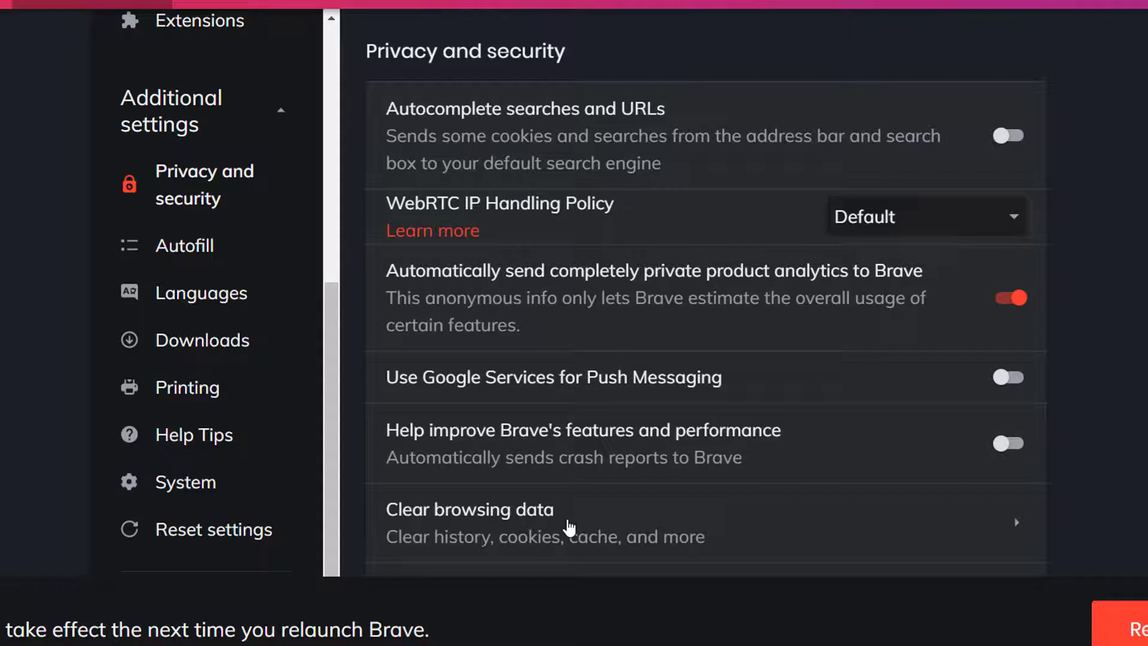
left_click(190, 262)
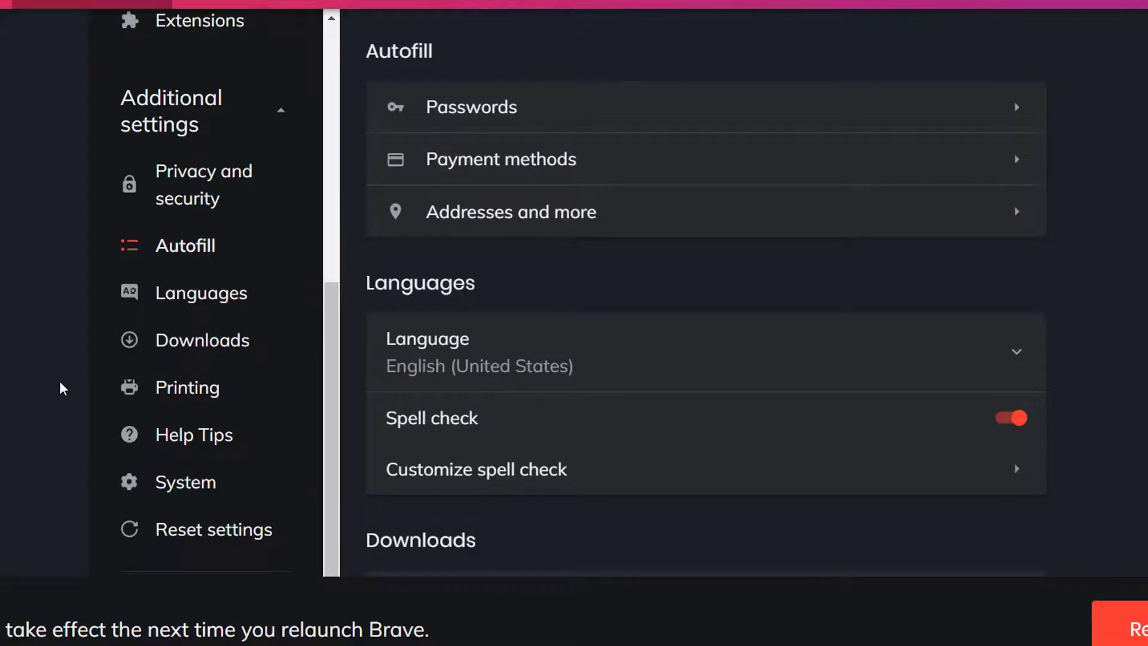
scroll(56, 353, "down", 3)
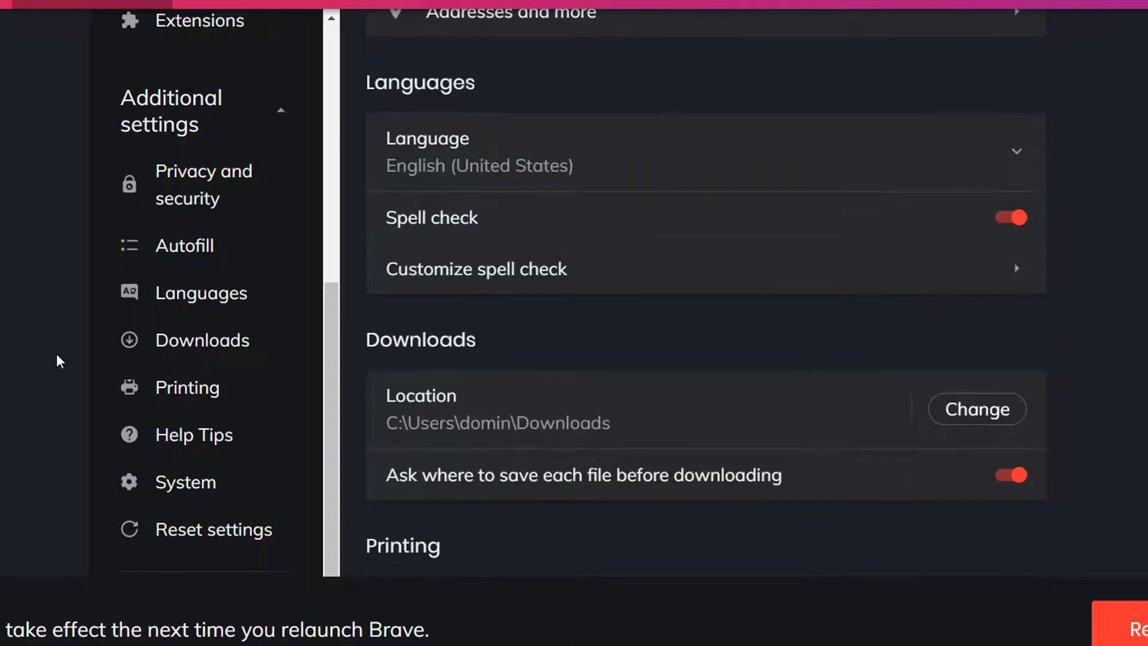
scroll(574, 472, "down", 3)
scroll(679, 447, "down", 4)
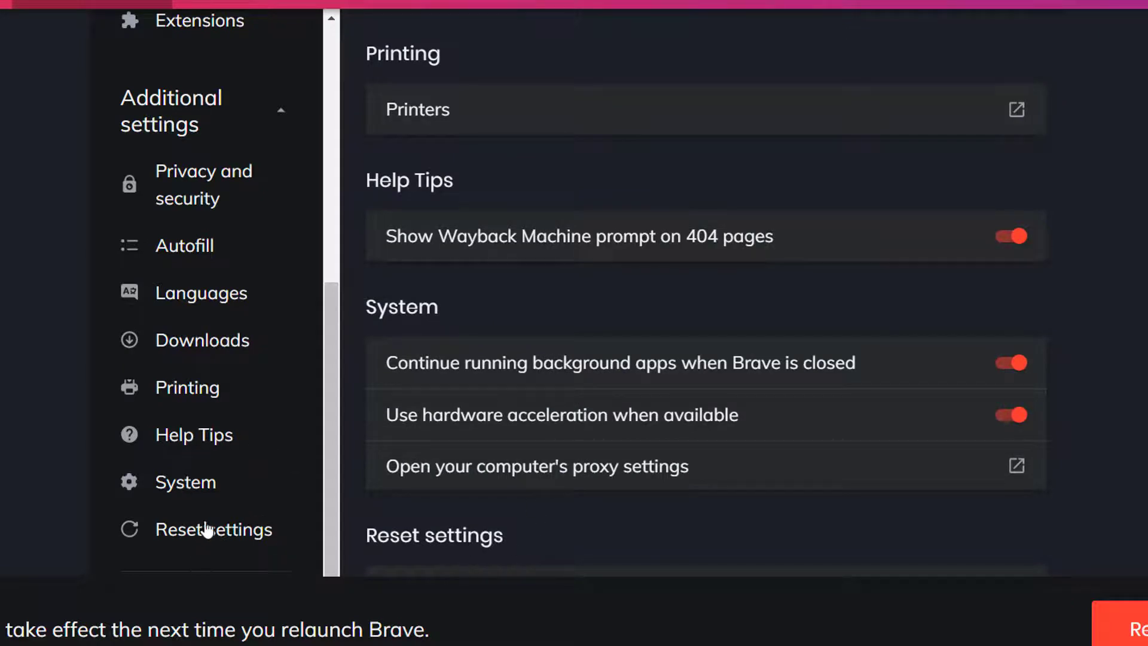
scroll(336, 431, "up", 6)
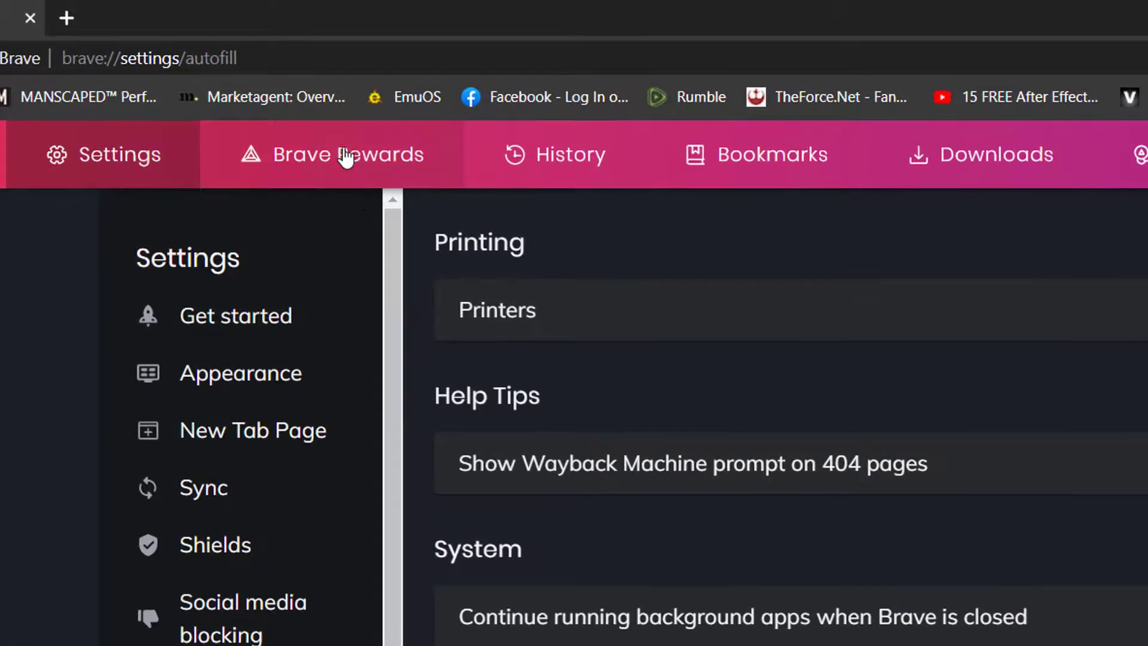
Step: Open Brave Rewards and scroll past Ads earnings to the Auto-Contribute site table
left_click(335, 108)
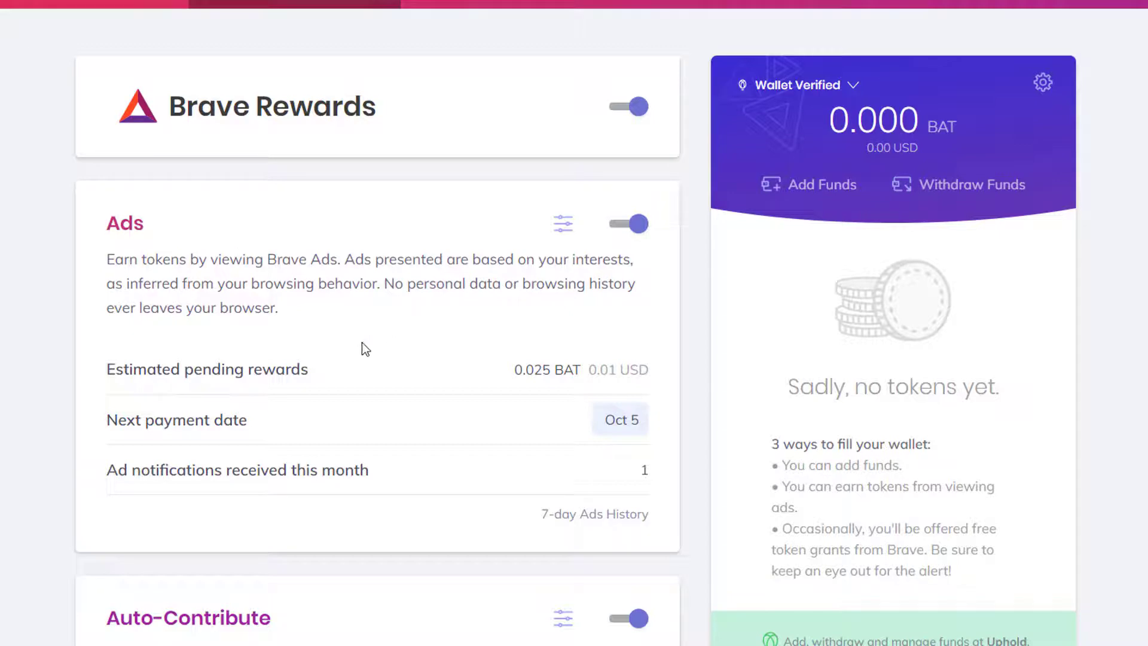
scroll(574, 323, "down", 3)
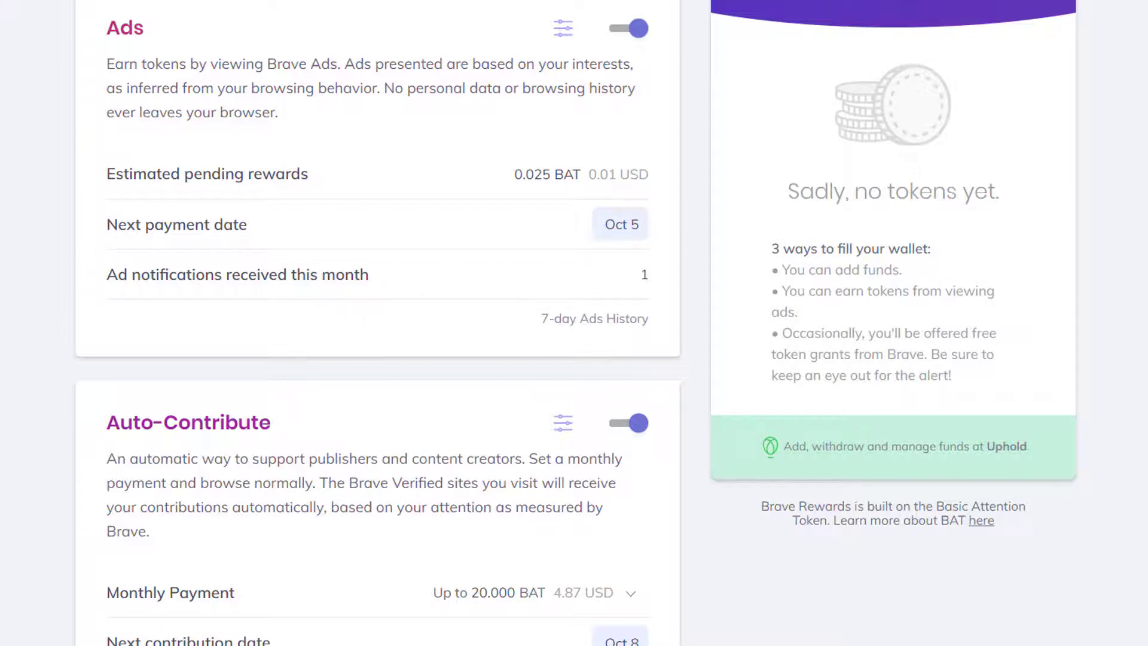
scroll(281, 479, "down", 3)
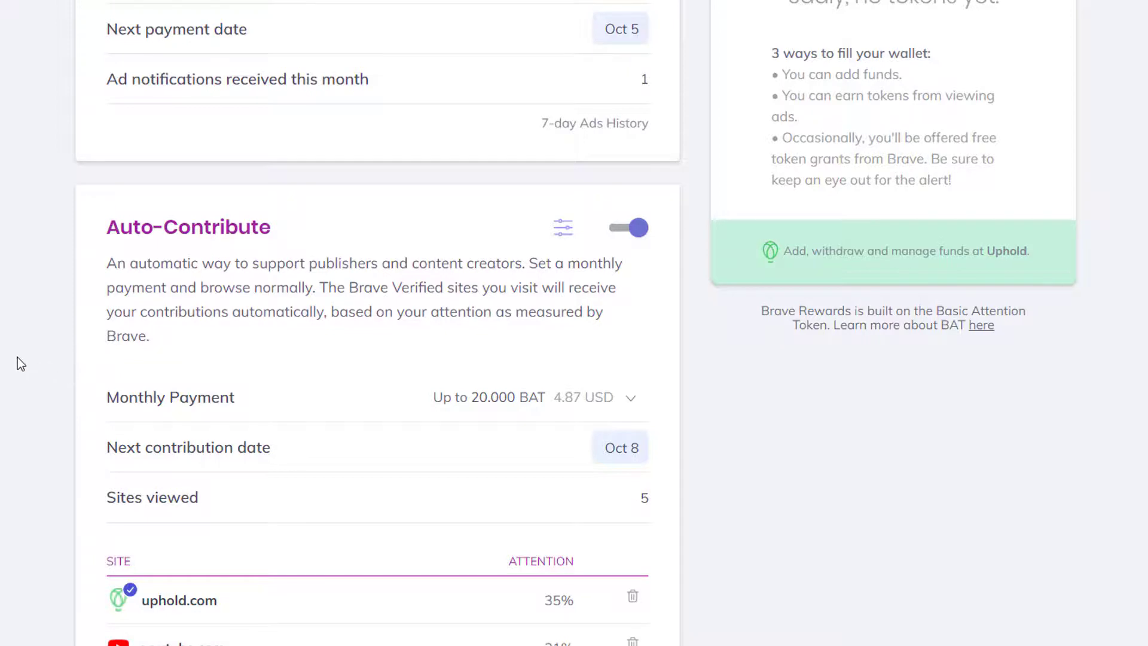
scroll(21, 363, "down", 2)
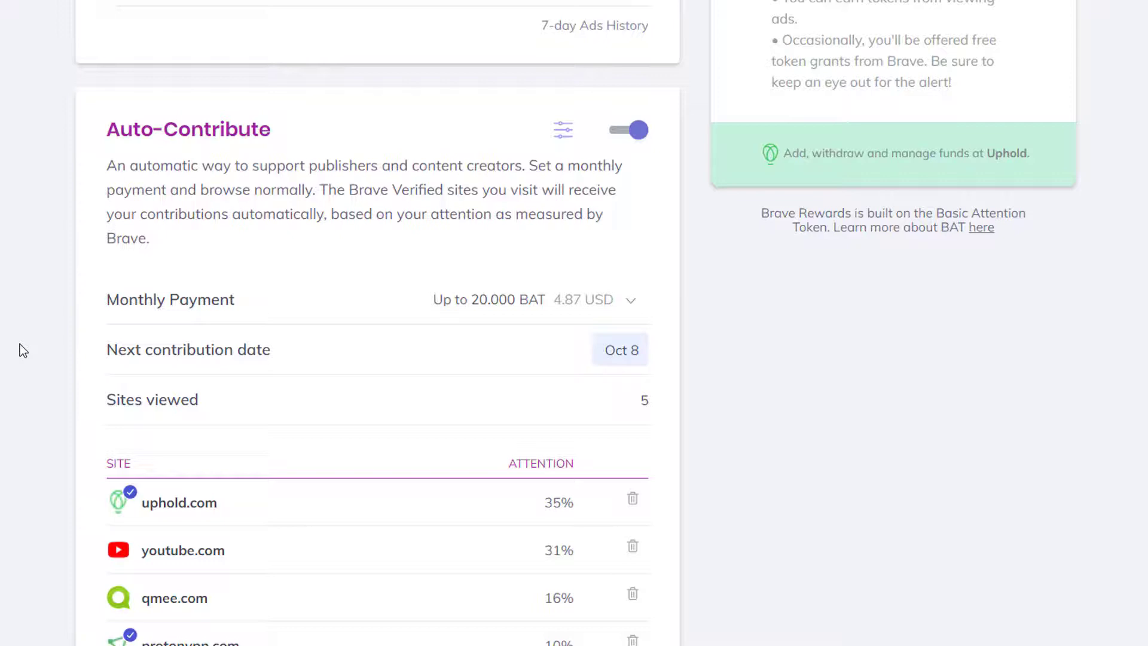
scroll(20, 350, "down", 2)
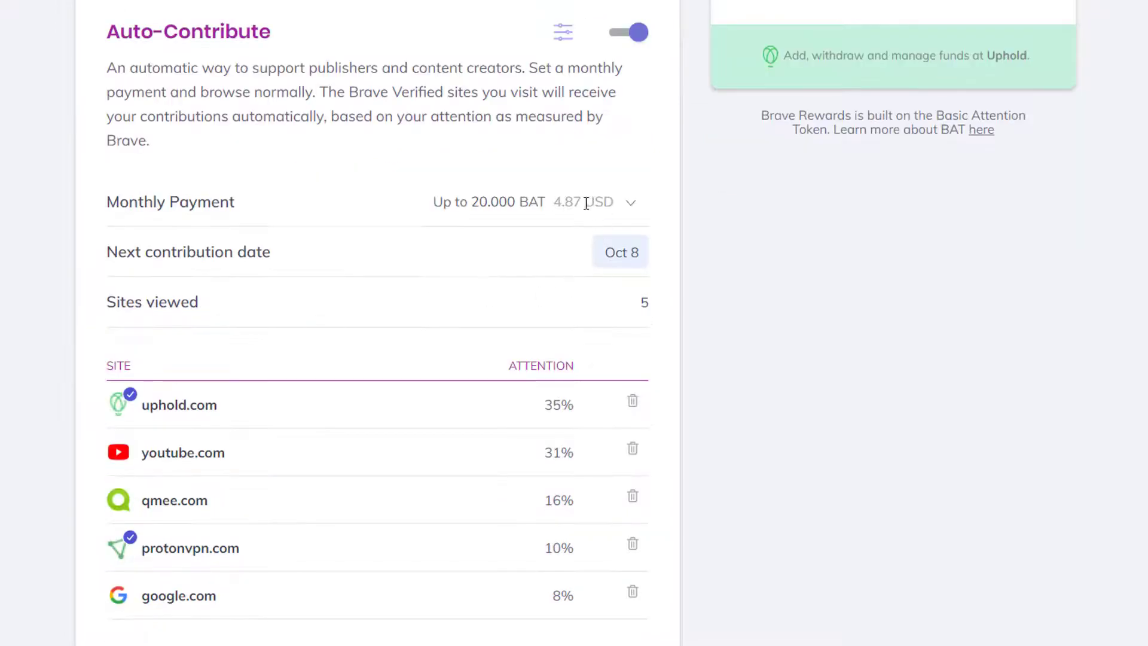
left_click(632, 207)
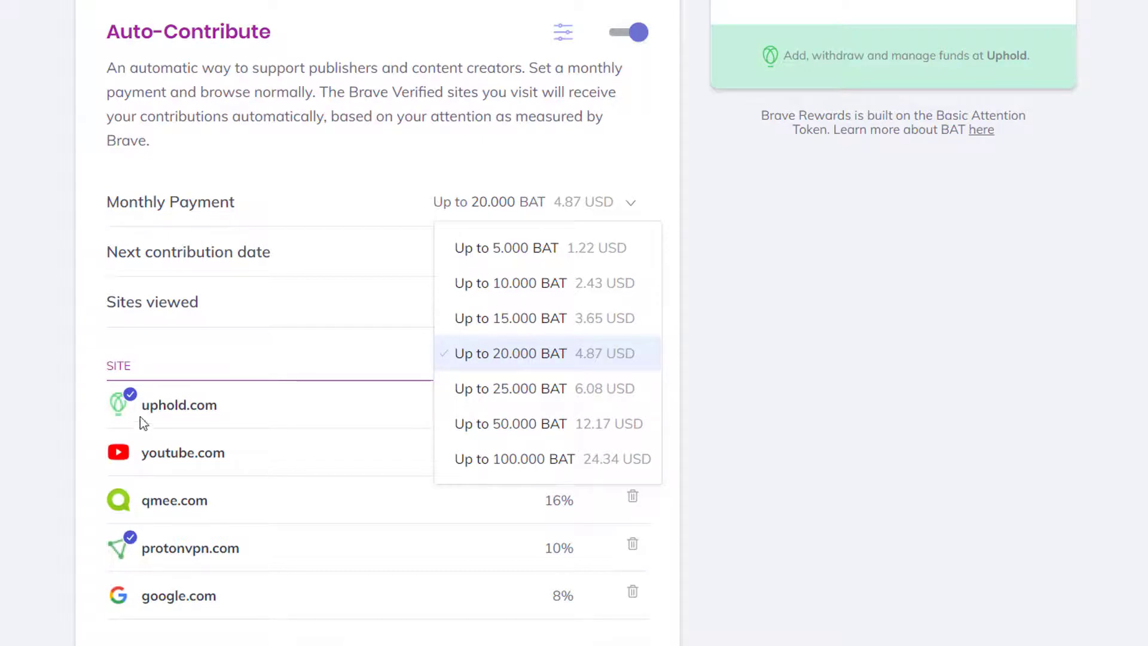
key("Escape")
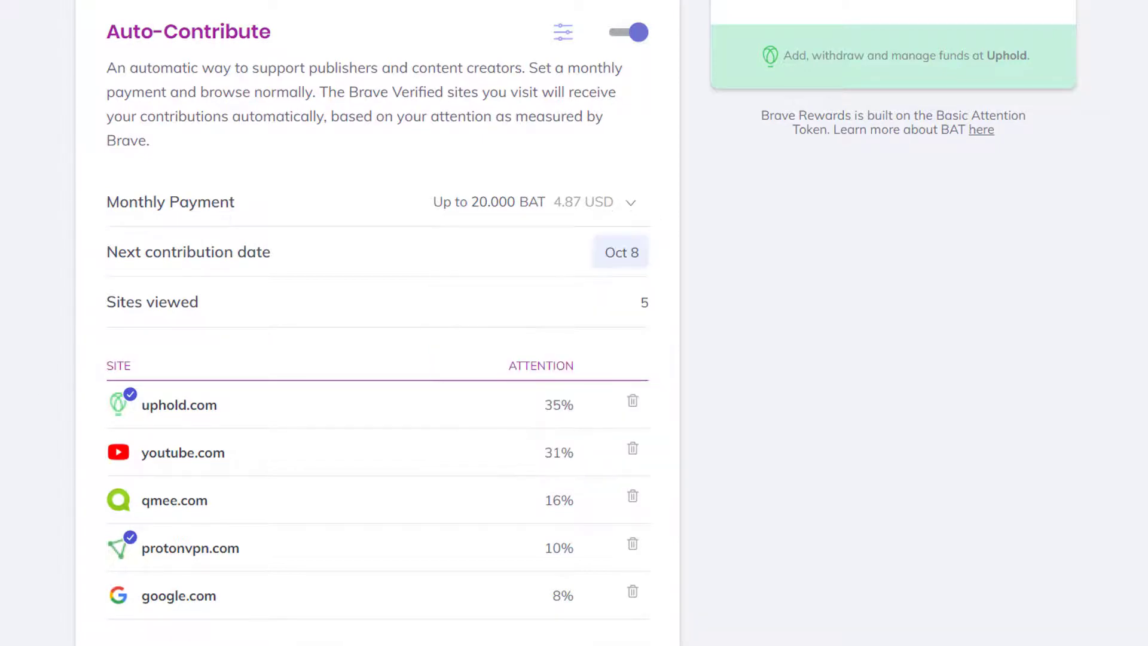
scroll(160, 389, "down", 10)
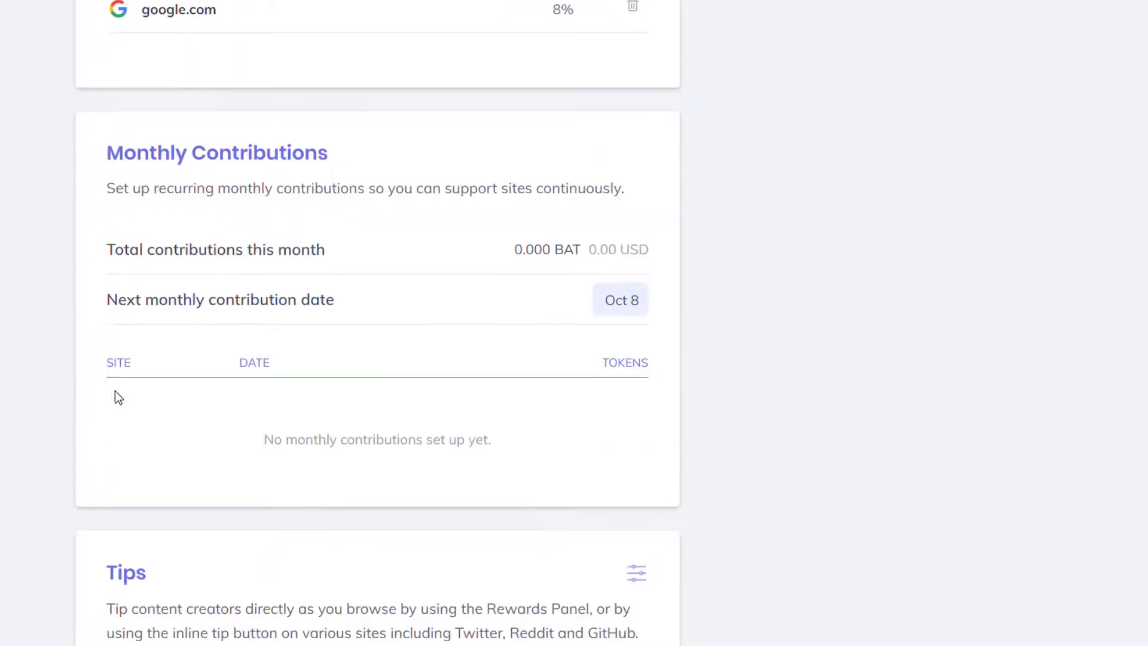
scroll(421, 350, "up", 7)
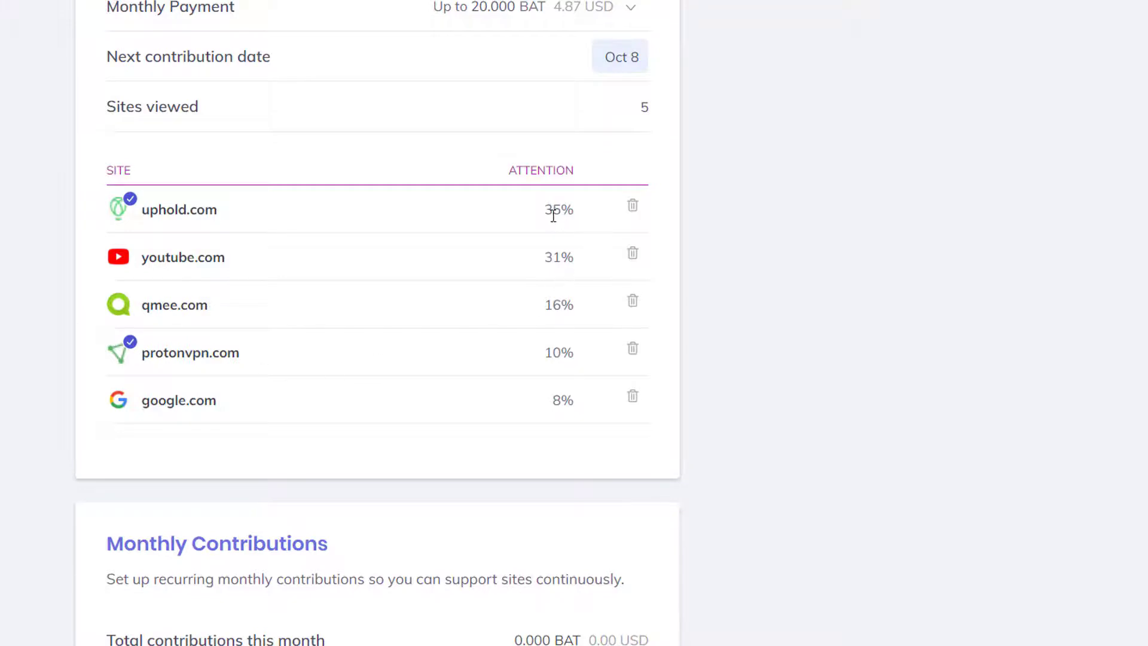
scroll(564, 225, "down", 8)
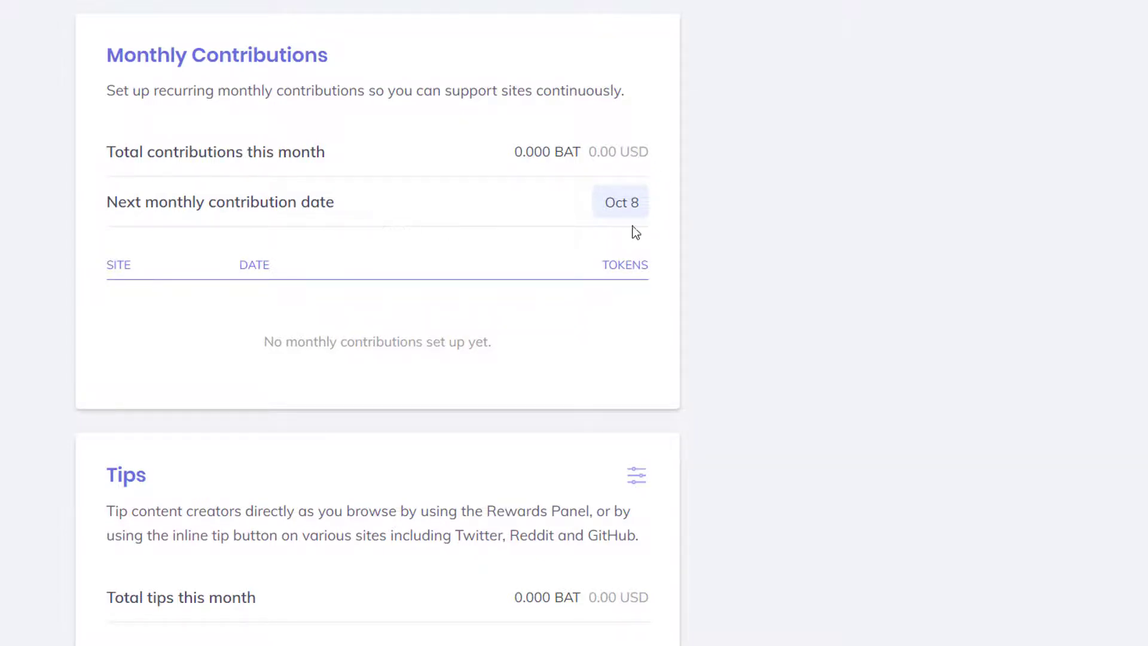
scroll(377, 323, "down", 3)
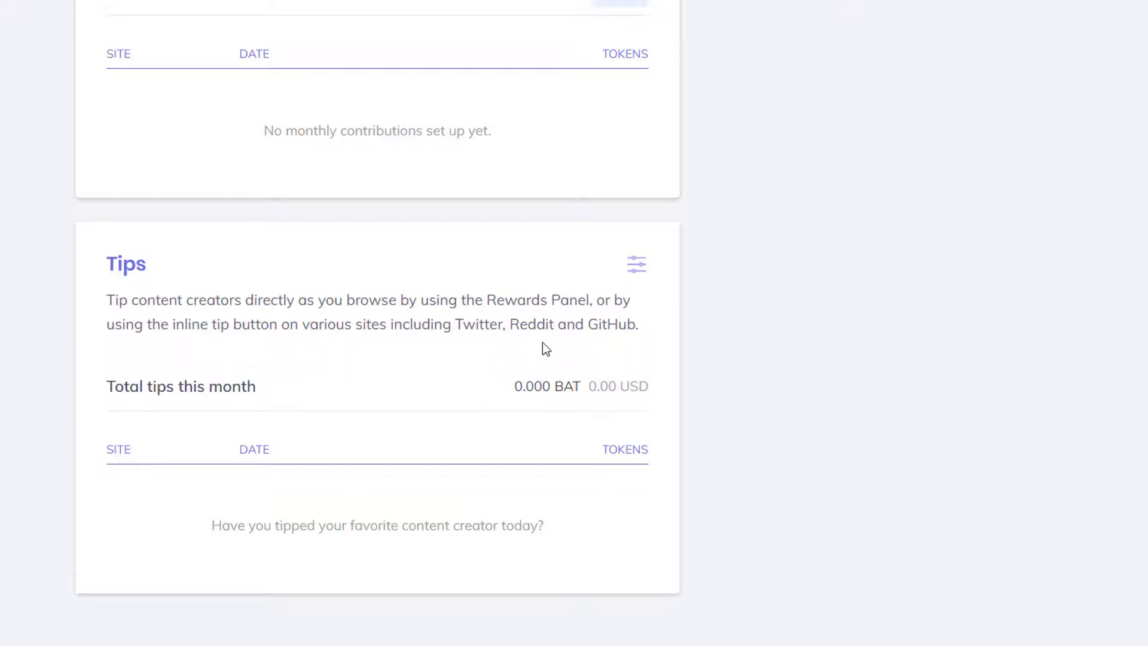
left_click(645, 272)
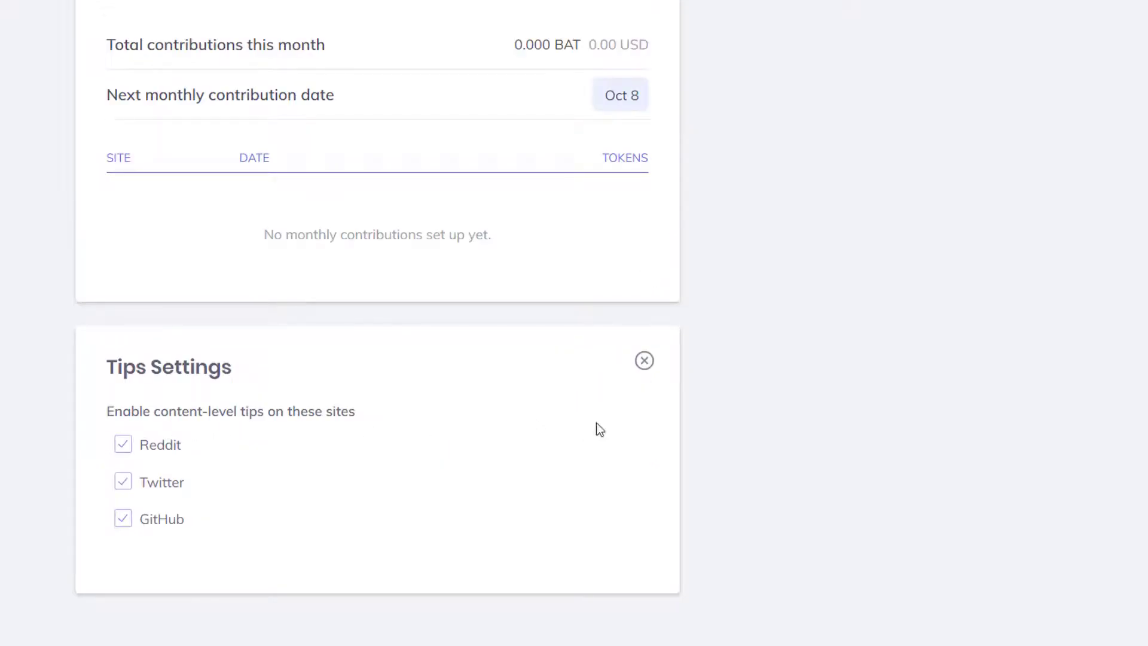
left_click(644, 360)
scroll(778, 410, "down", 2)
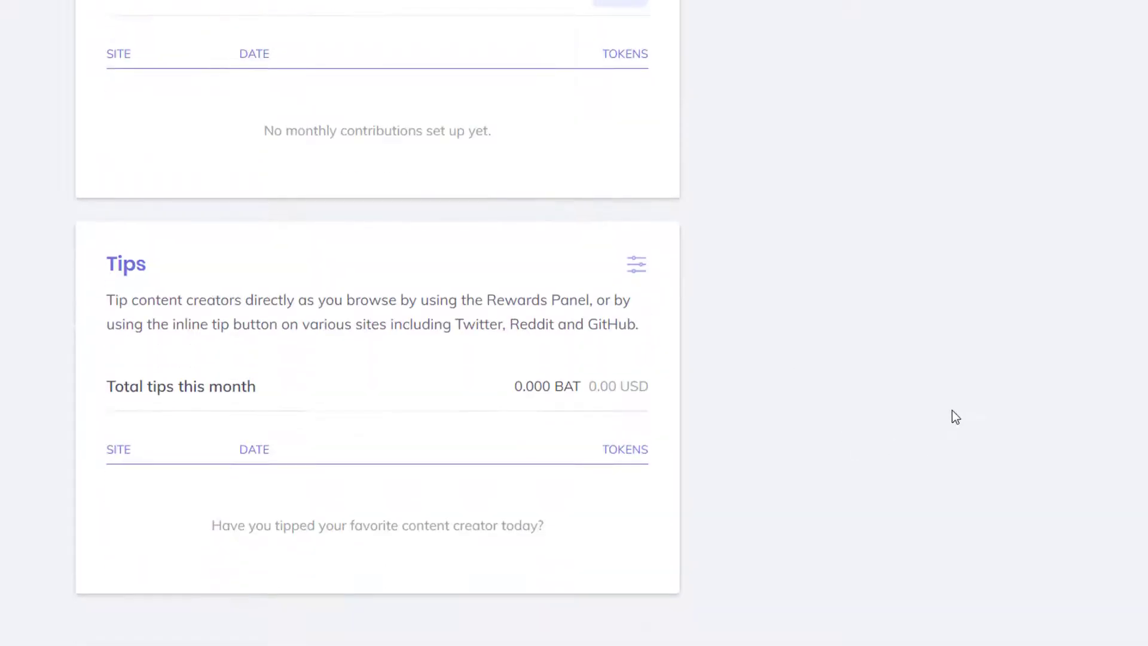
scroll(964, 413, "up", 10)
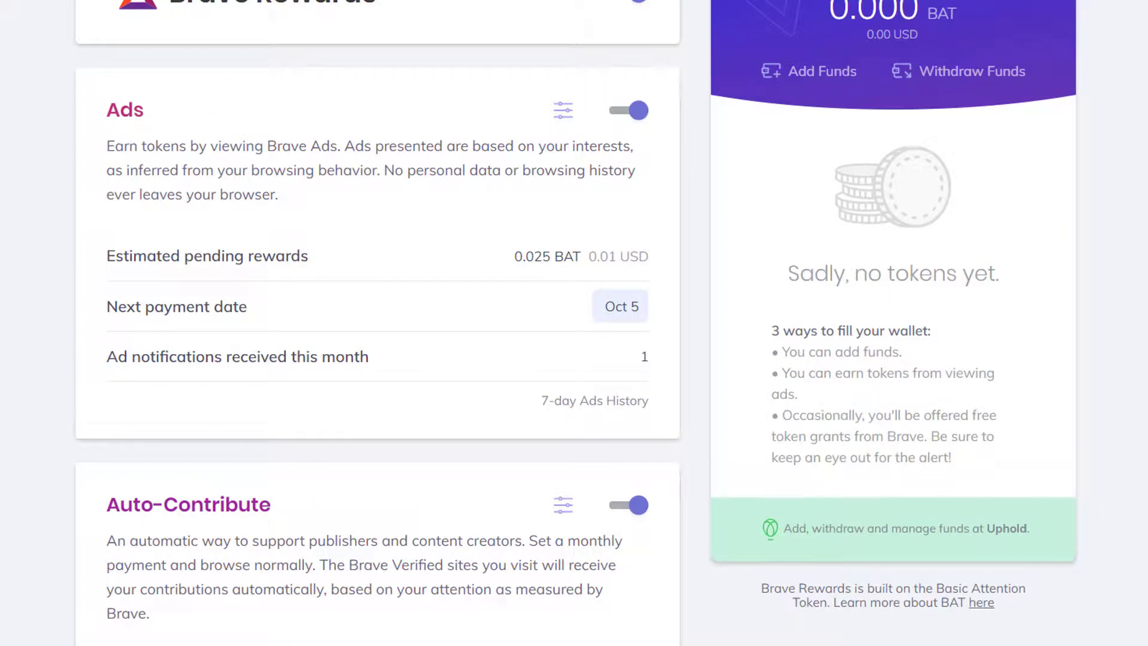
scroll(574, 323, "up", 2)
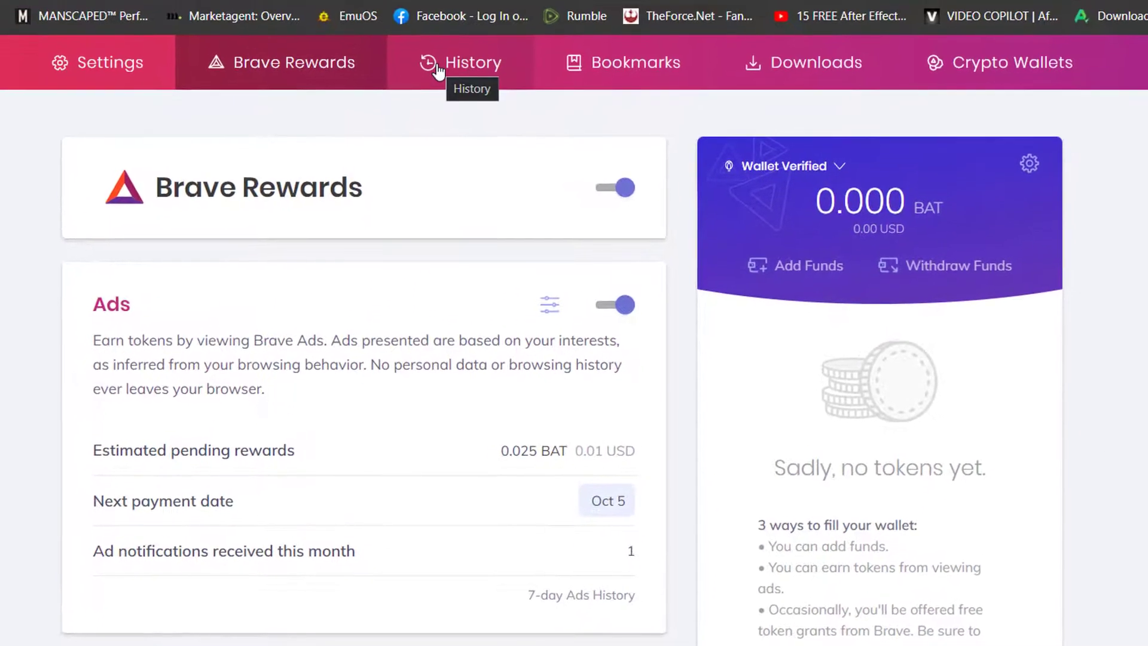
Step: Go to the browsing history page from the settings header
left_click(439, 69)
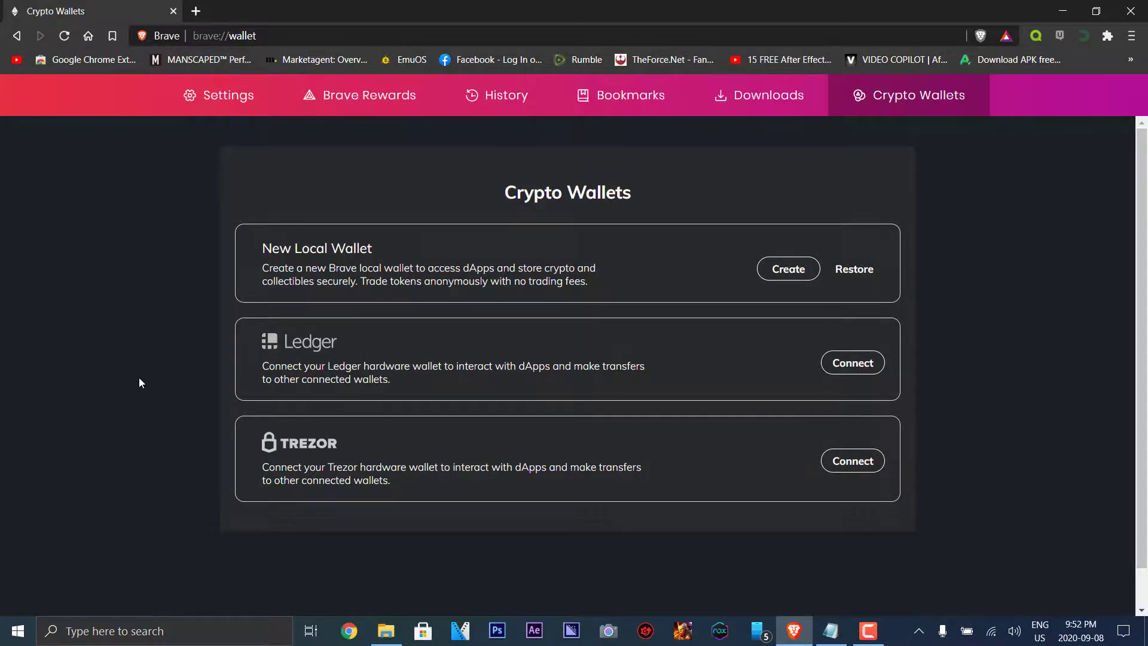
Step: Return to the new-tab page, view the Brave Rewards wallet summary, then dismiss it
left_click(88, 36)
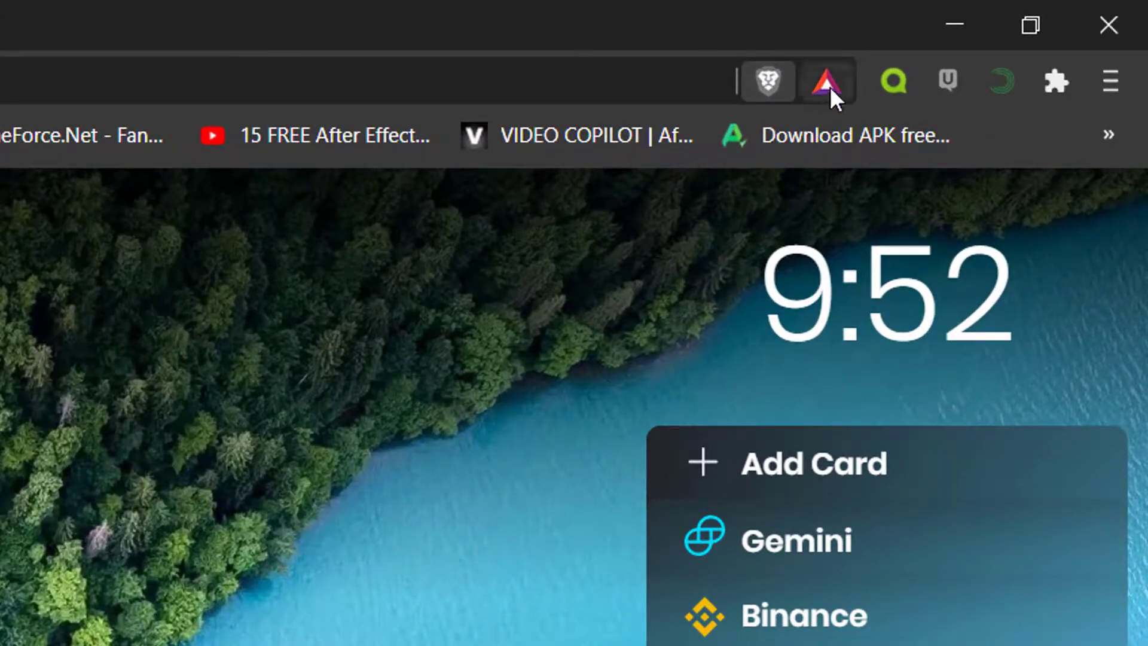
left_click(830, 88)
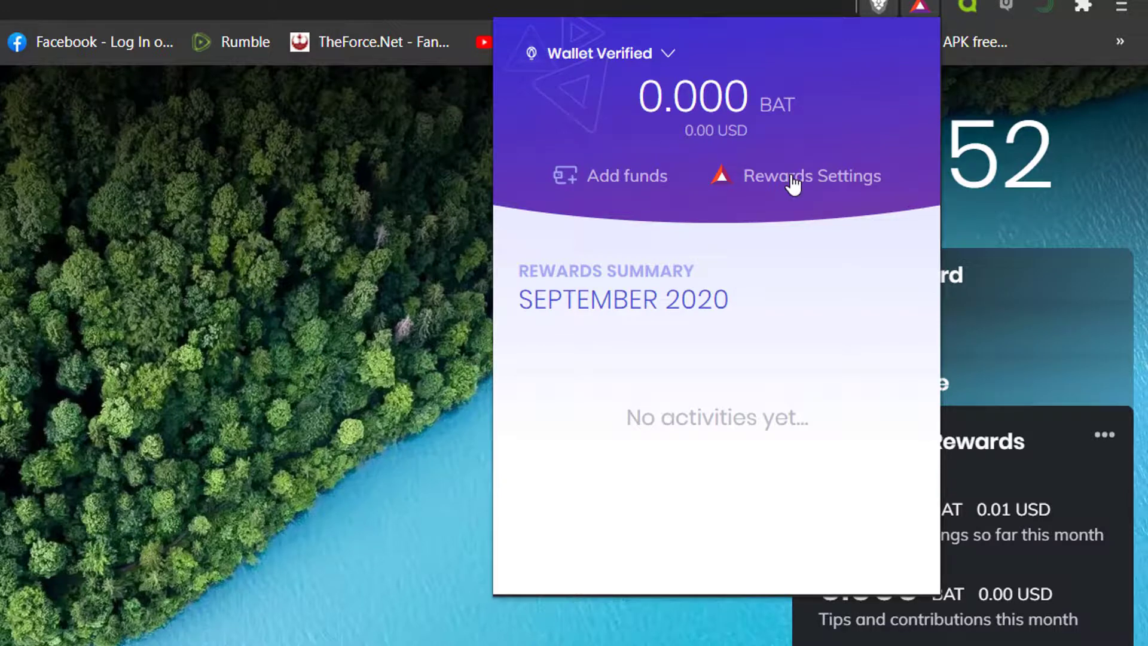
left_click(179, 370)
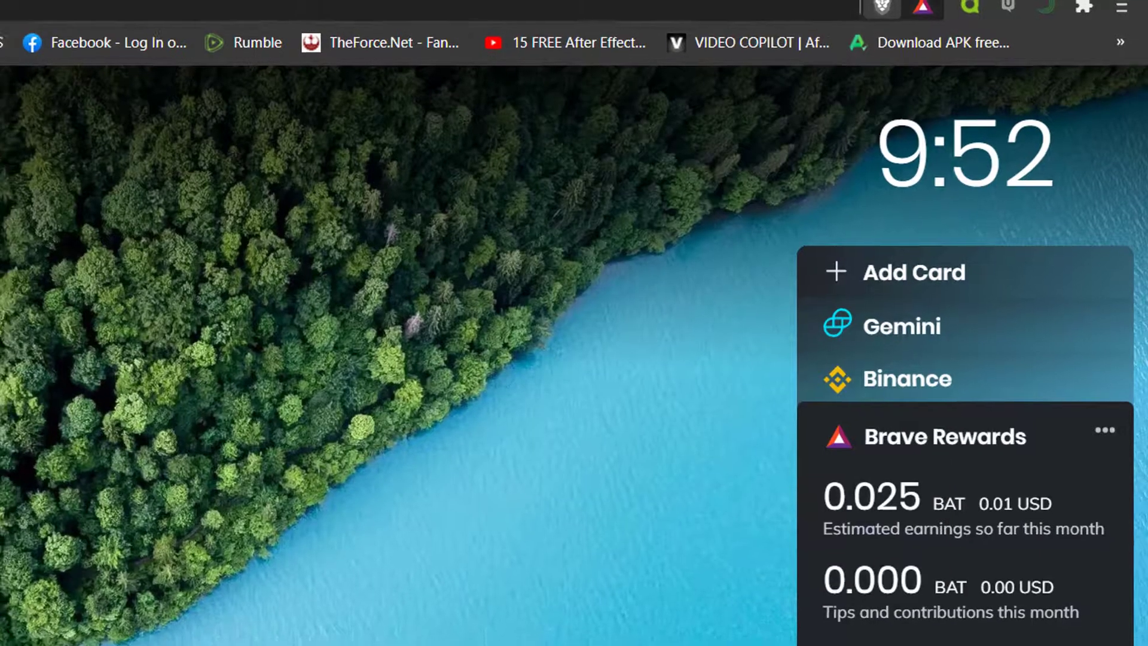
Step: Check the Brave Rewards details and monthly summary for protonvpn.com
left_click(246, 6)
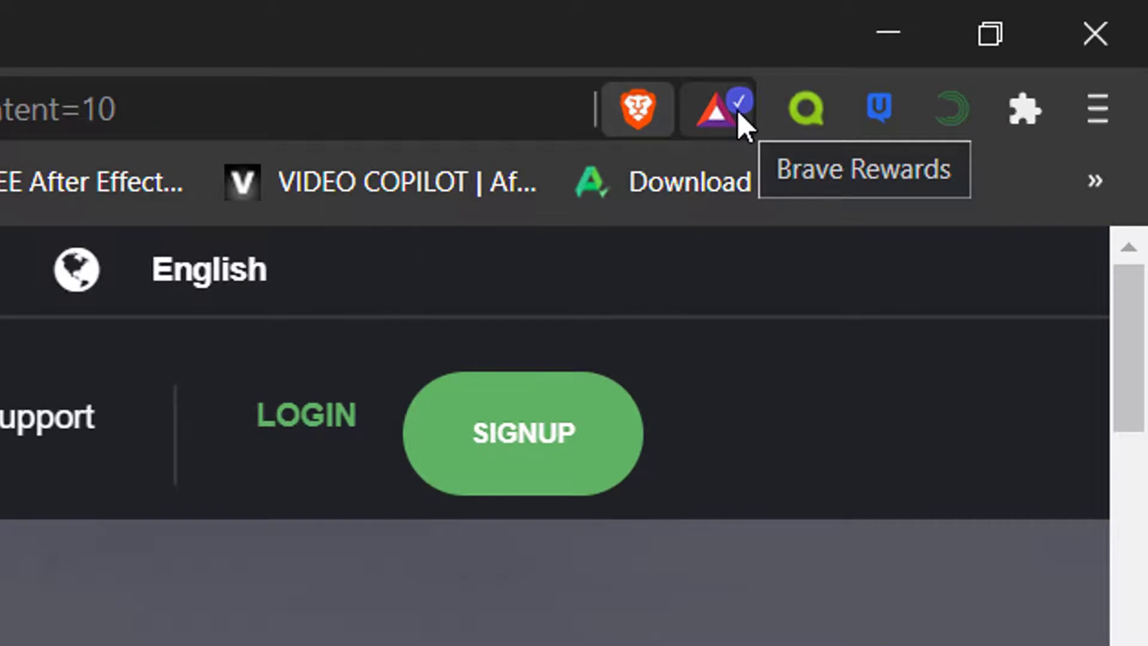
left_click(737, 110)
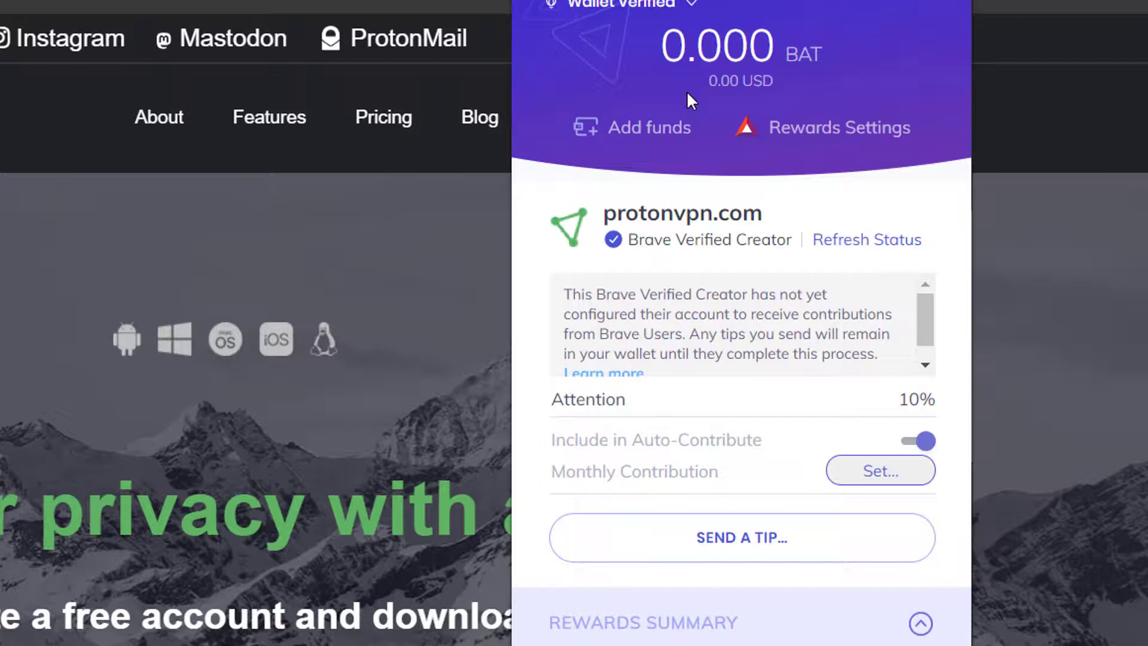
scroll(868, 285, "down", 1)
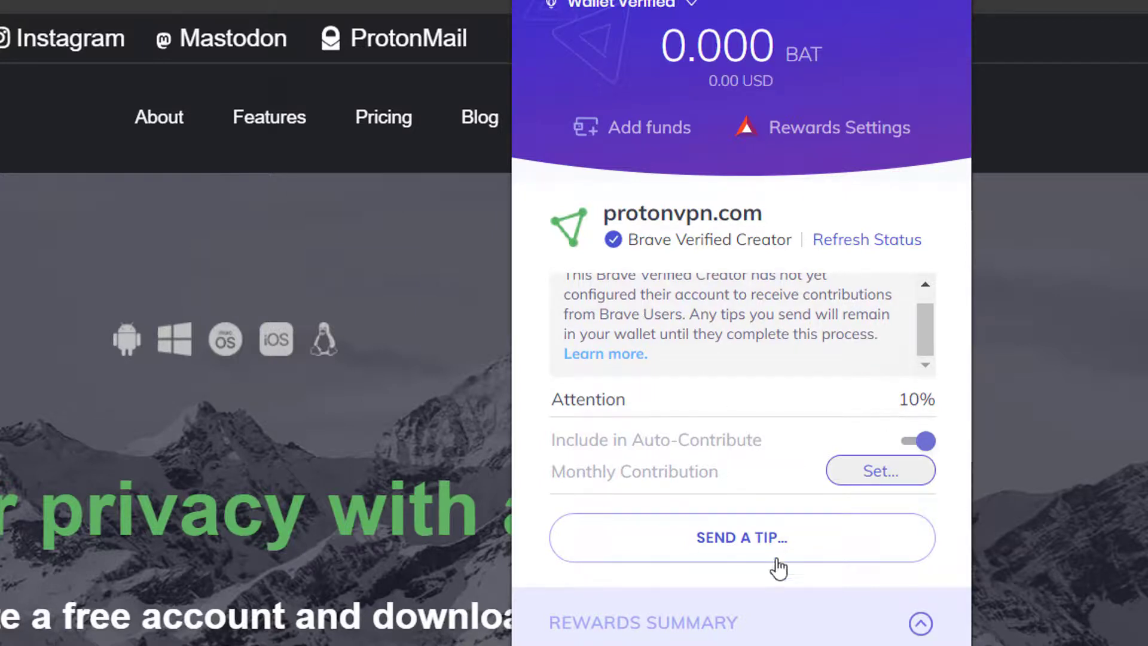
left_click(921, 624)
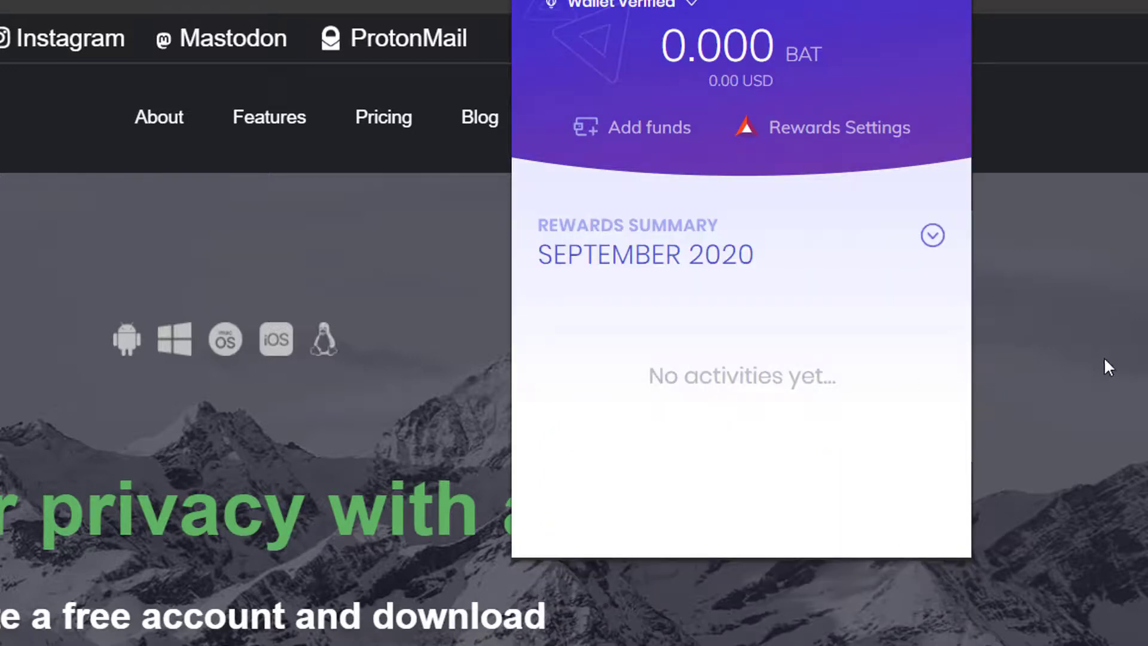
left_click(1073, 288)
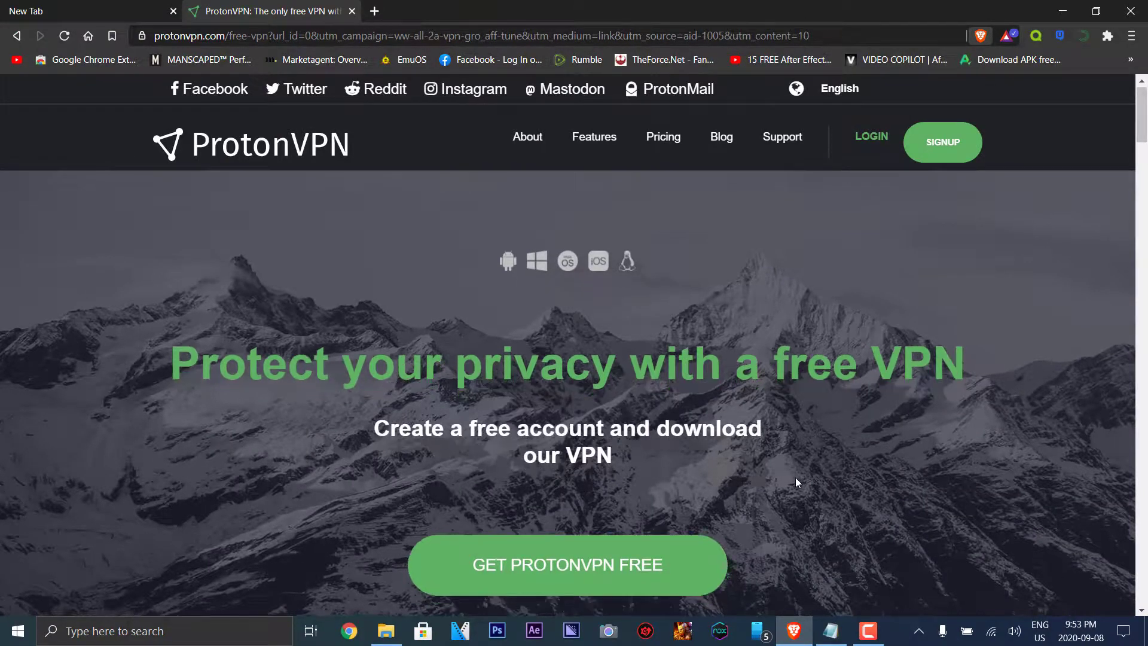
Step: Scroll through the ProtonVPN page and start another new tab
scroll(467, 468, "down", 1)
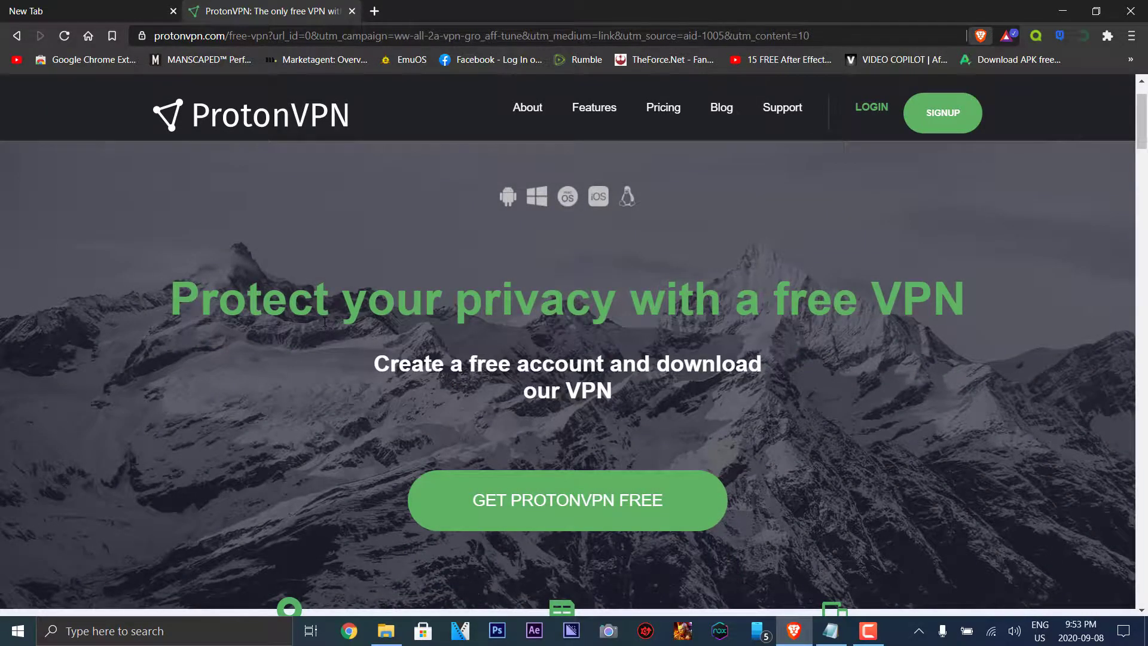
scroll(328, 239, "down", 4)
scroll(322, 322, "down", 3)
scroll(509, 356, "down", 3)
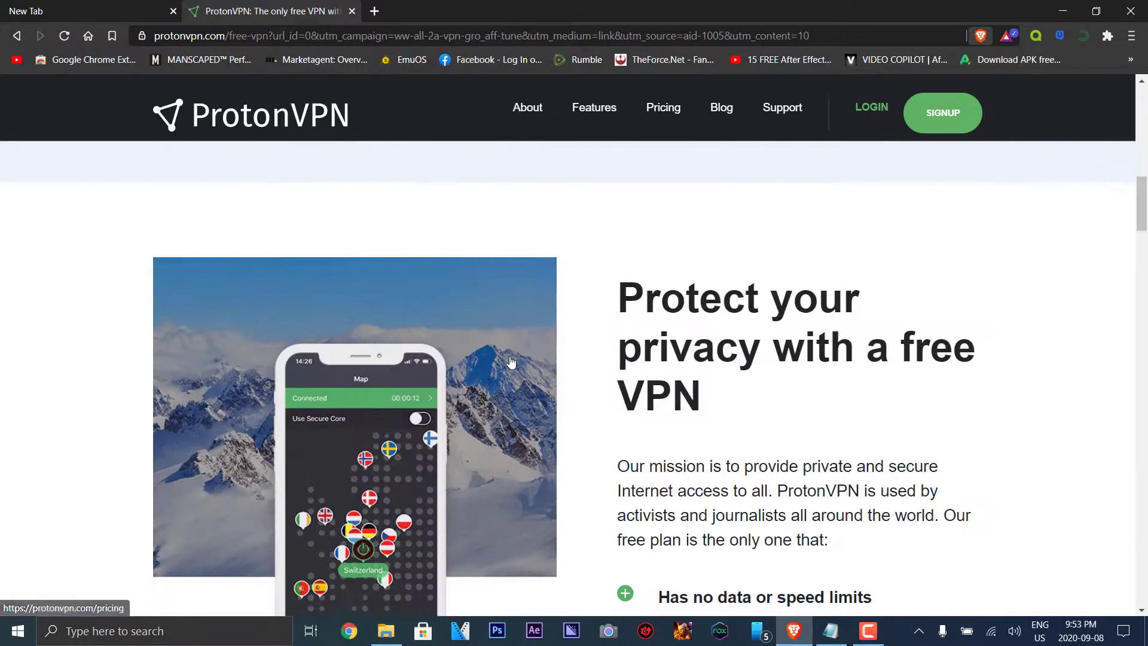
scroll(512, 361, "up", 6)
scroll(513, 361, "up", 5)
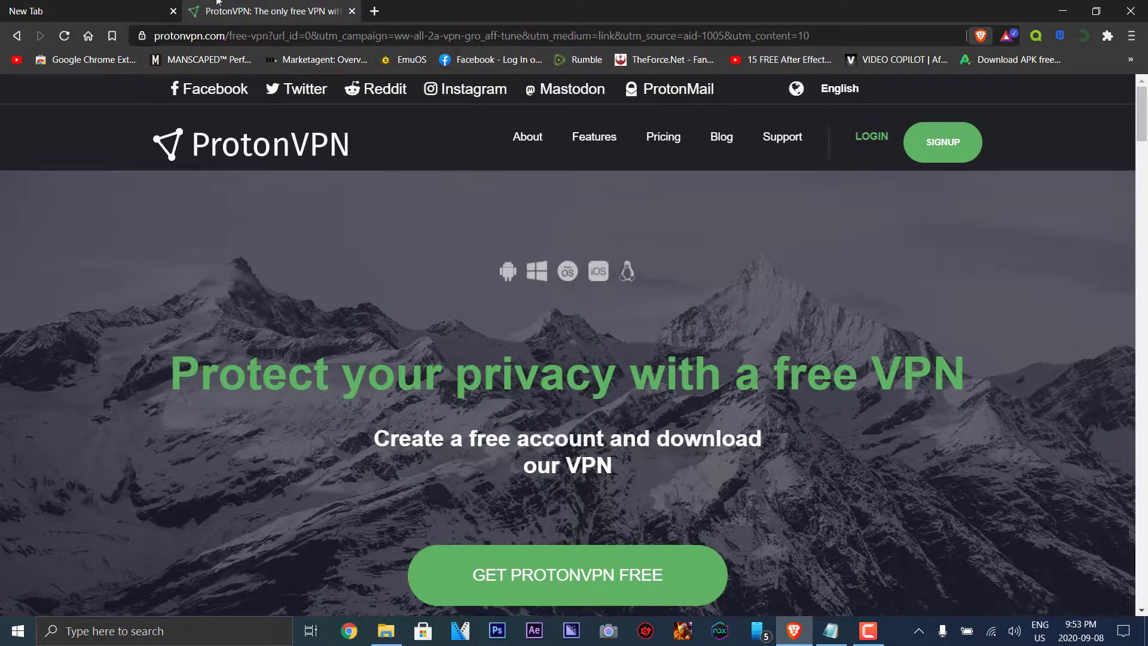
left_click(374, 11)
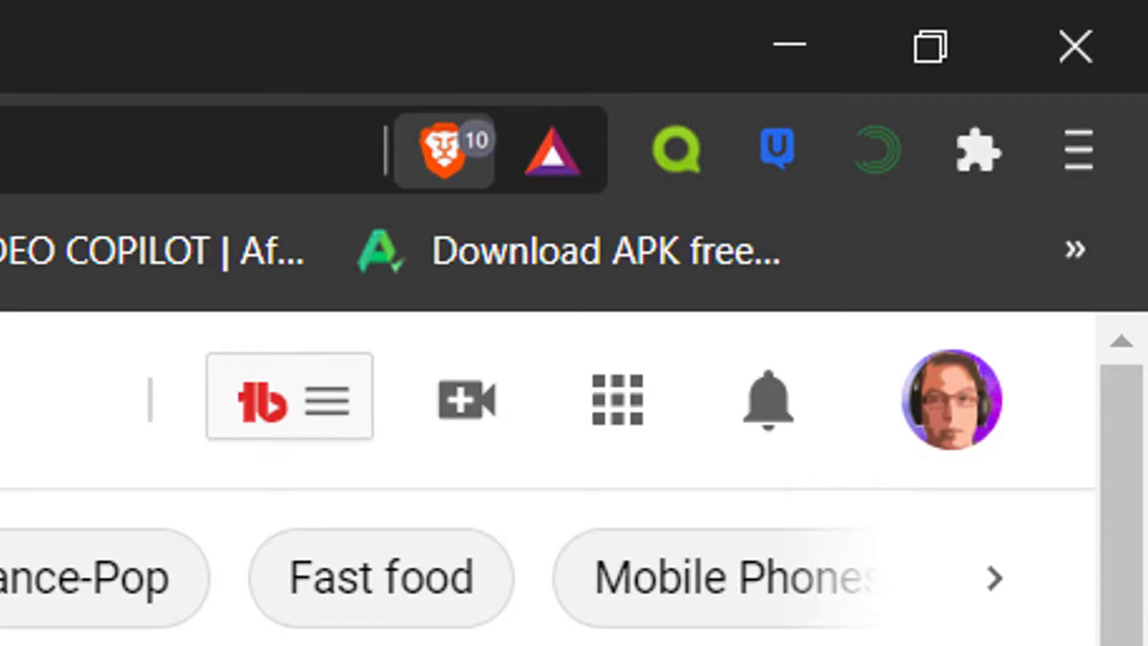
Step: Open a new tab and load qmee.com, fixing the address typo
key("ctrl+t")
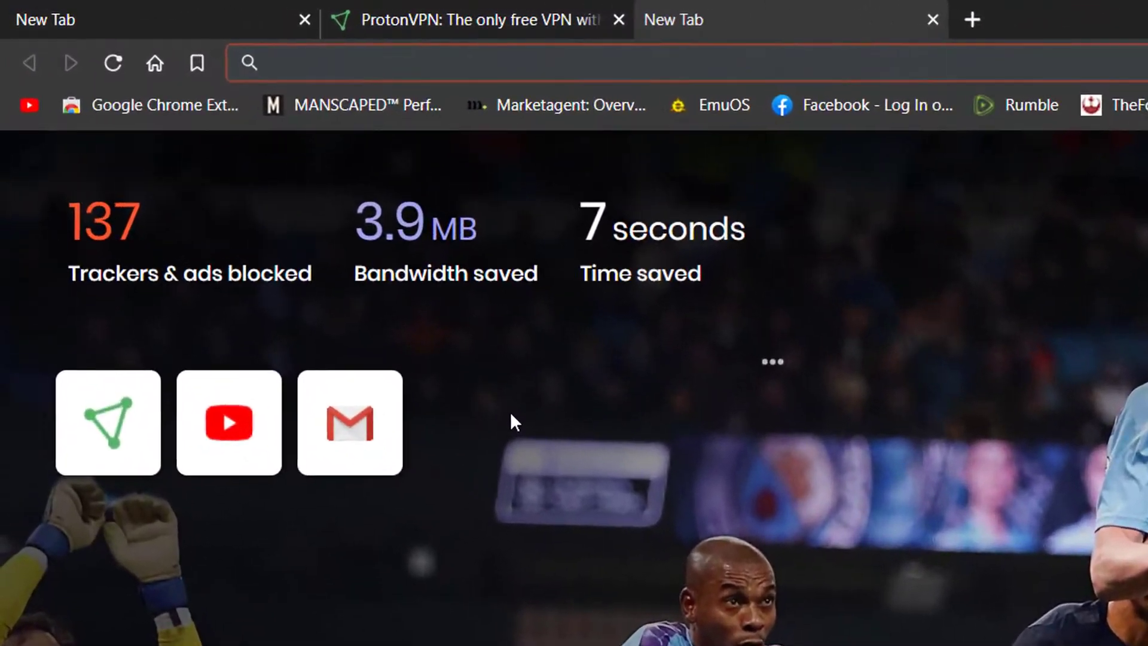
type("qmee.cp")
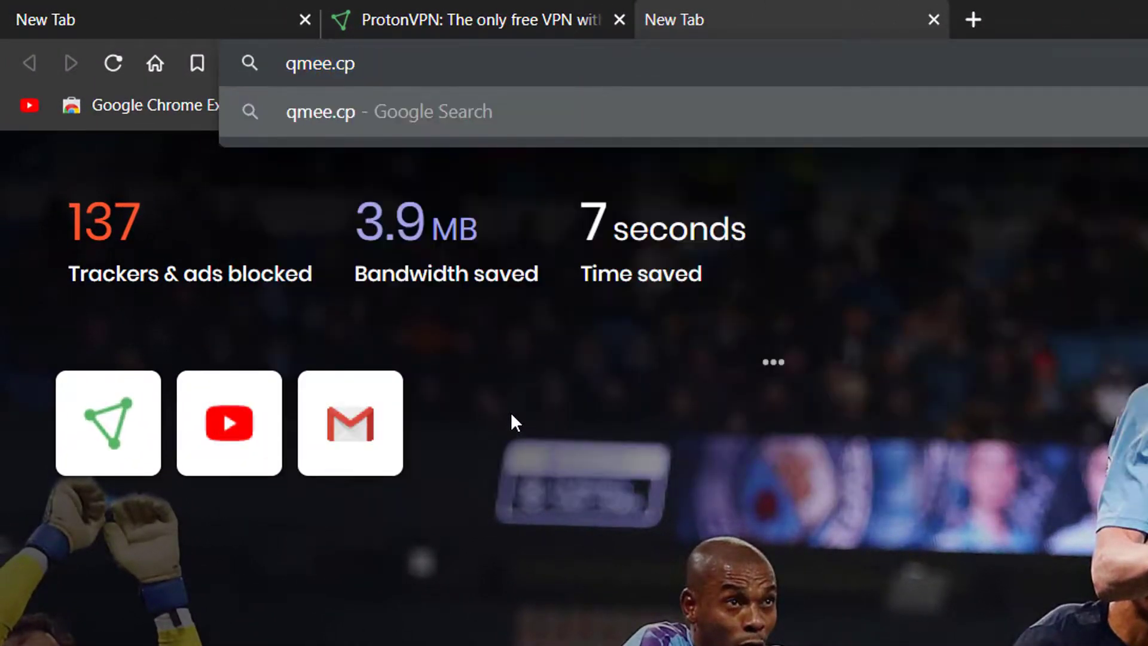
key("BackSpace")
type("om")
key("BackSpace")
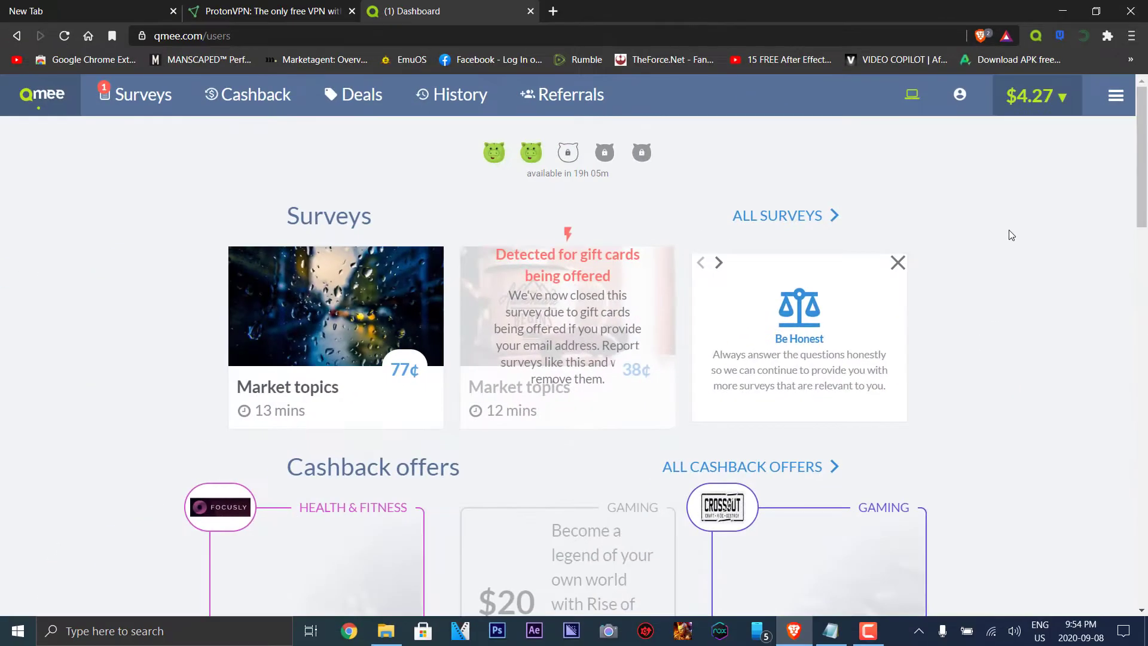
Step: Zoom qmee.com to 90% and review its Shields protections, dismissing the compatibility warning
key("ctrl+minus")
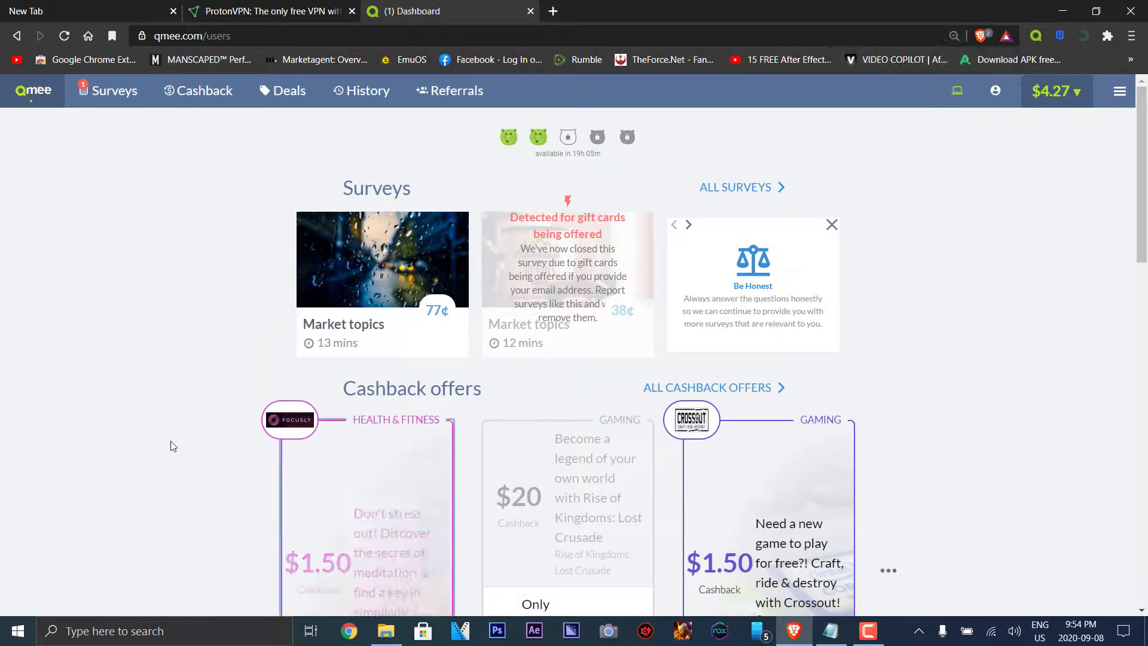
scroll(156, 411, "down", 5)
scroll(162, 409, "up", 5)
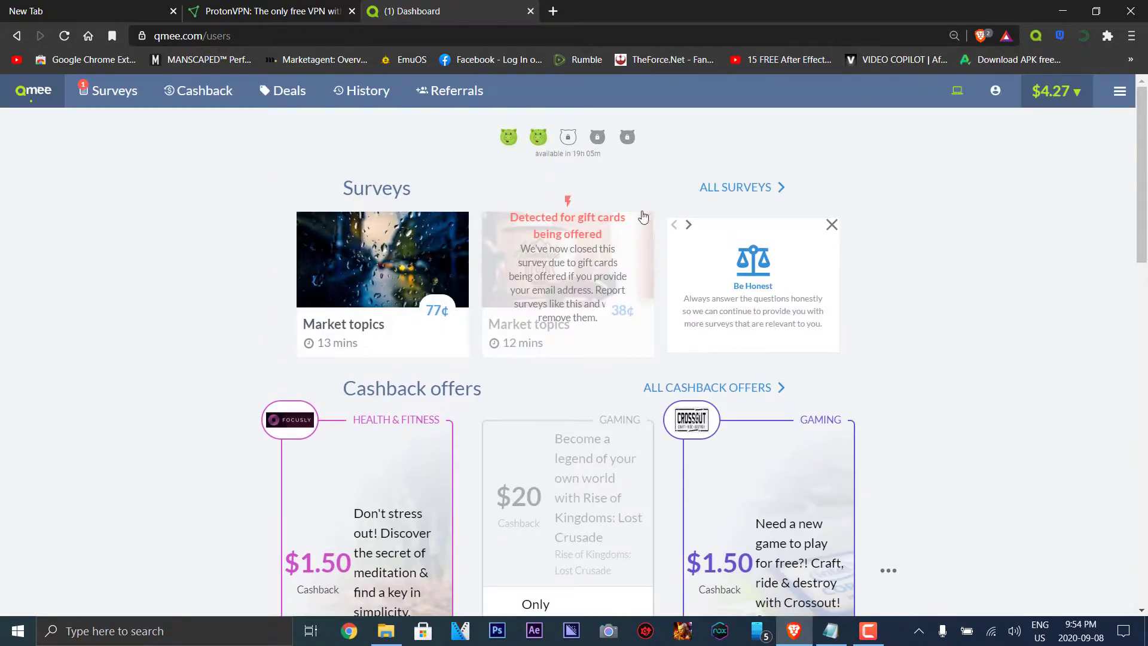
left_click(983, 38)
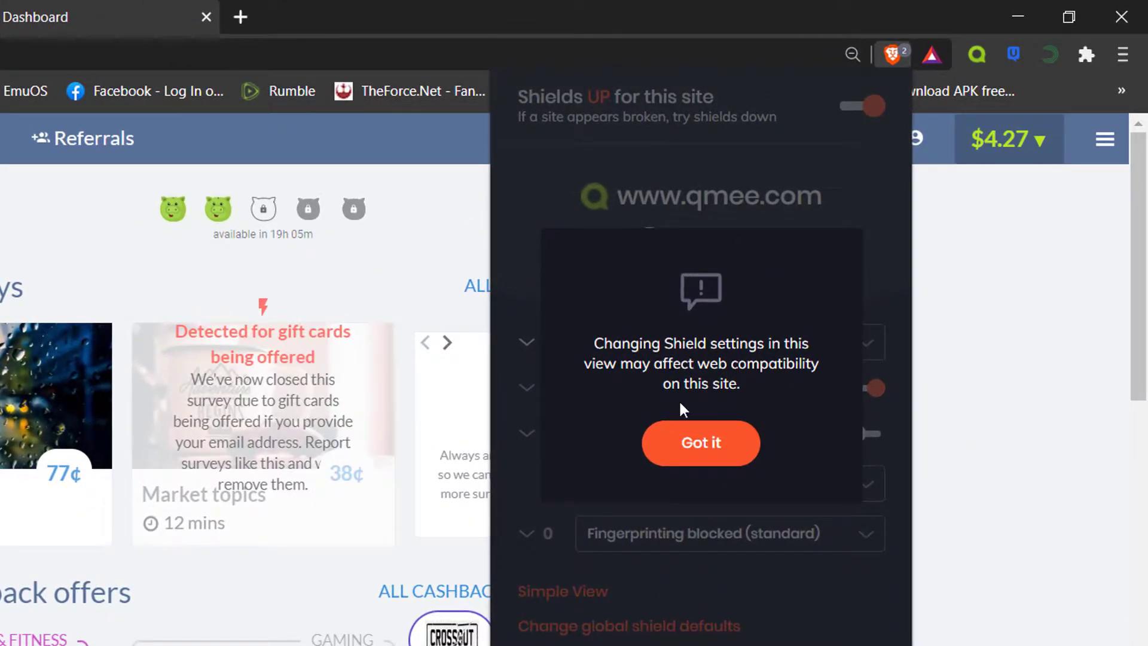
left_click(714, 450)
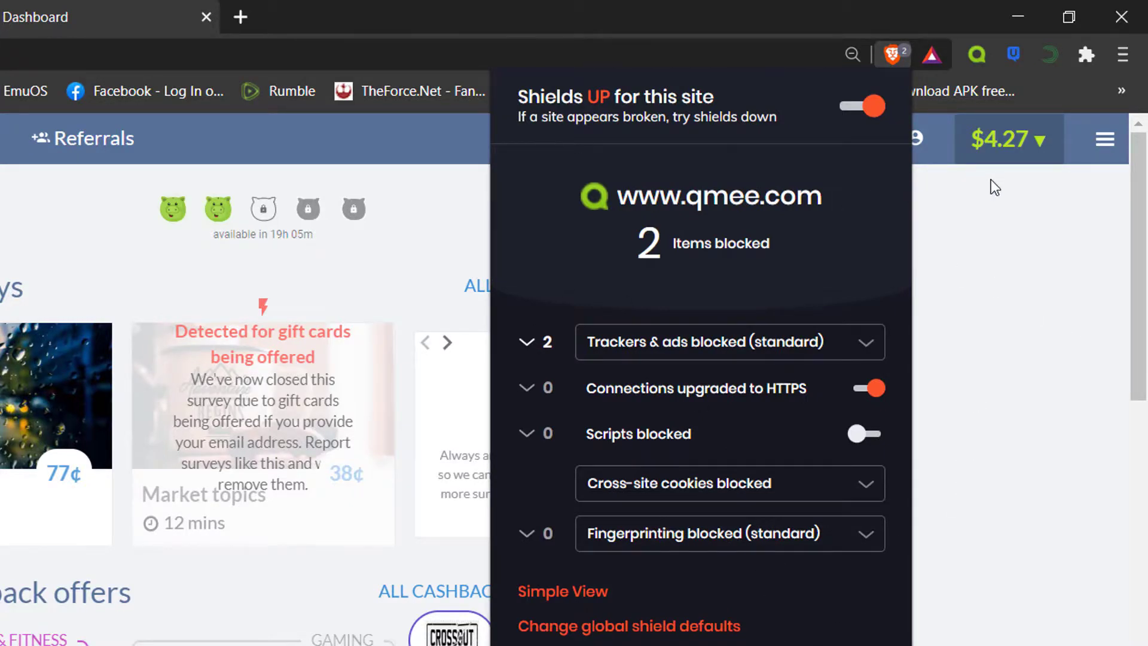
key("Escape")
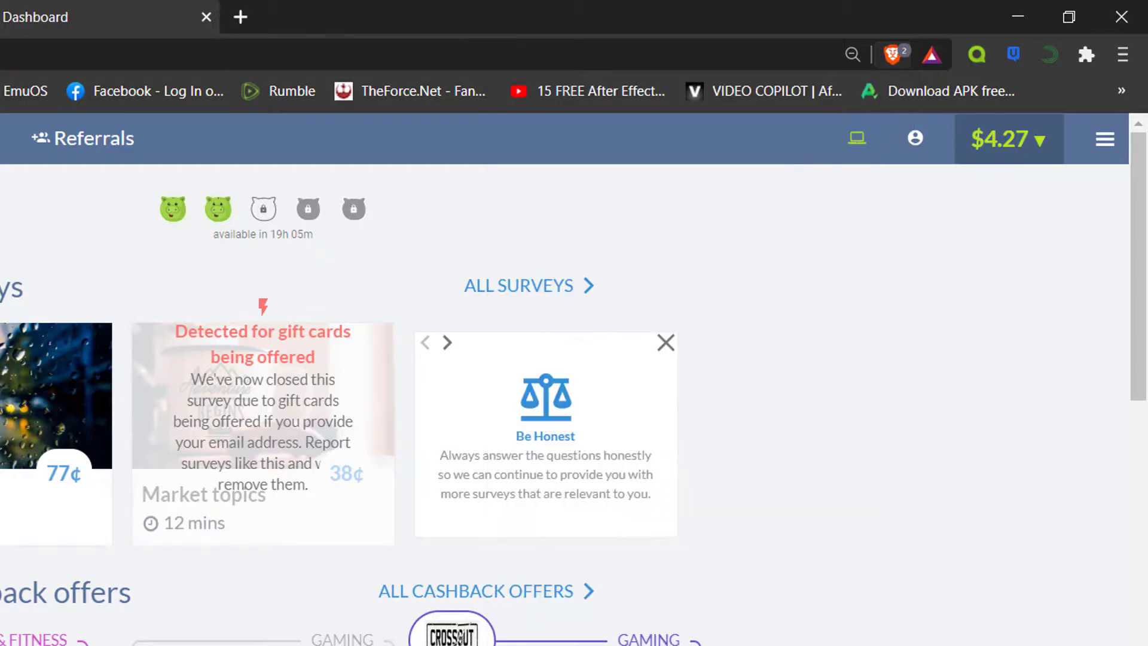
scroll(574, 377, "down", 5)
scroll(82, 405, "down", 8)
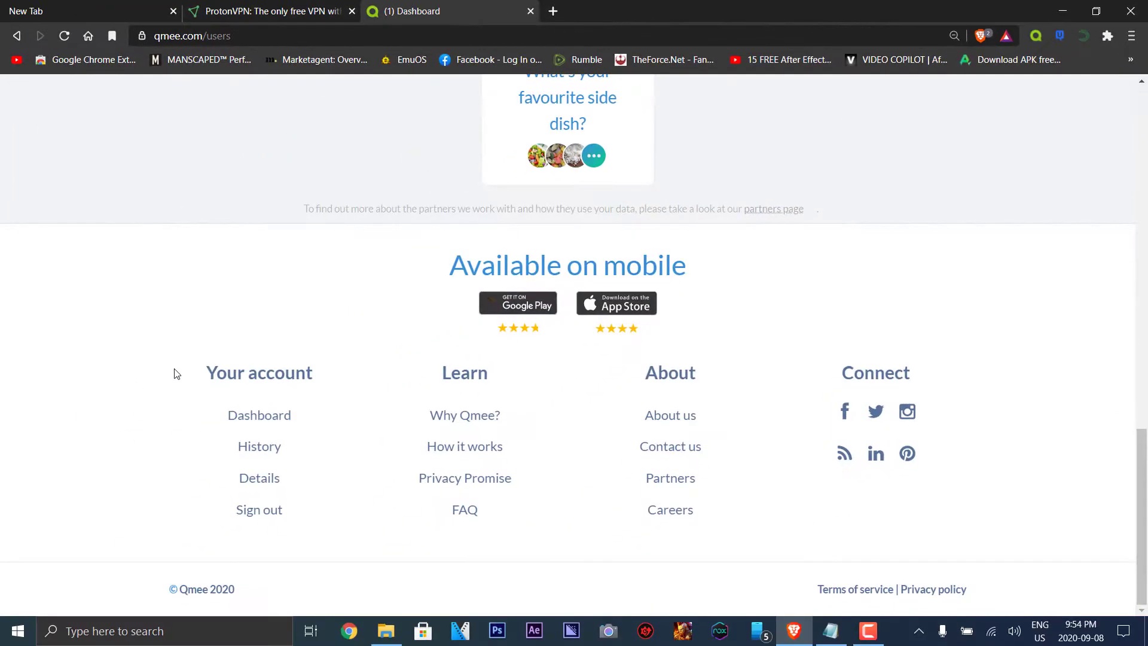
scroll(177, 373, "up", 5)
scroll(177, 374, "up", 6)
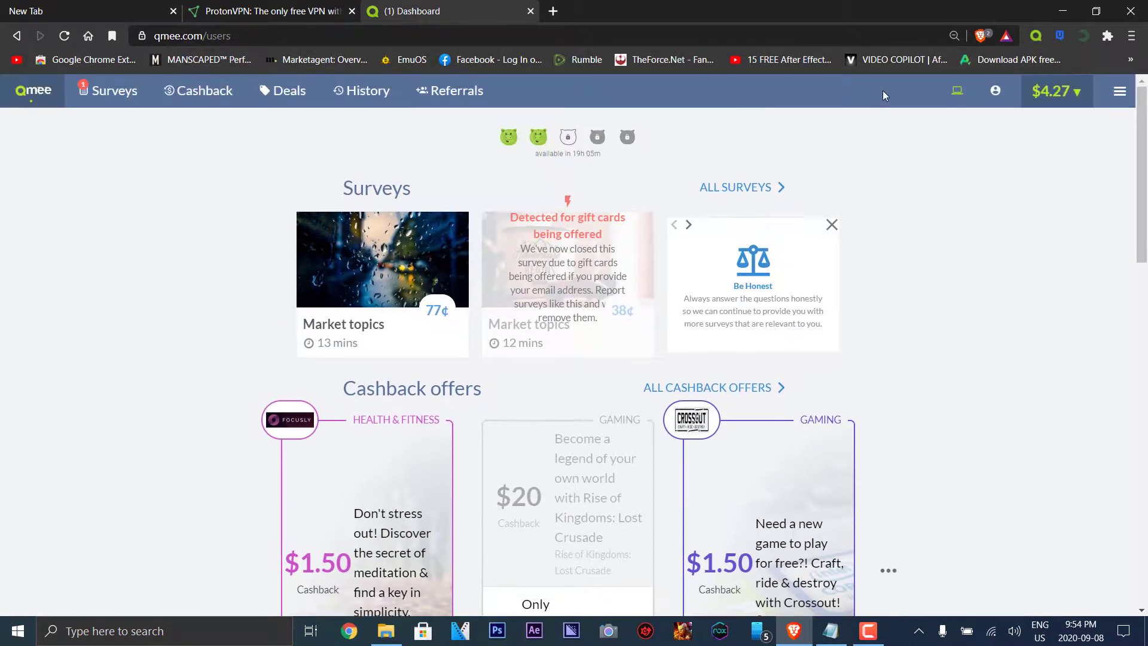
Step: Close the Qmee dashboard tab and switch to the first new-tab page
left_click(531, 11)
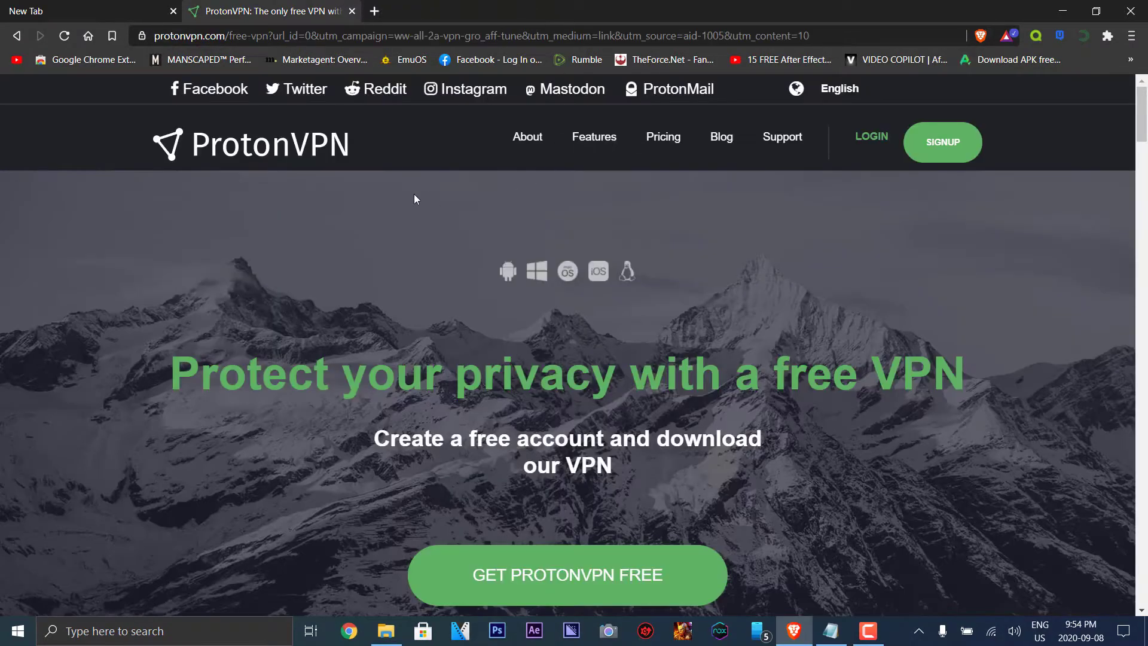
left_click(48, 11)
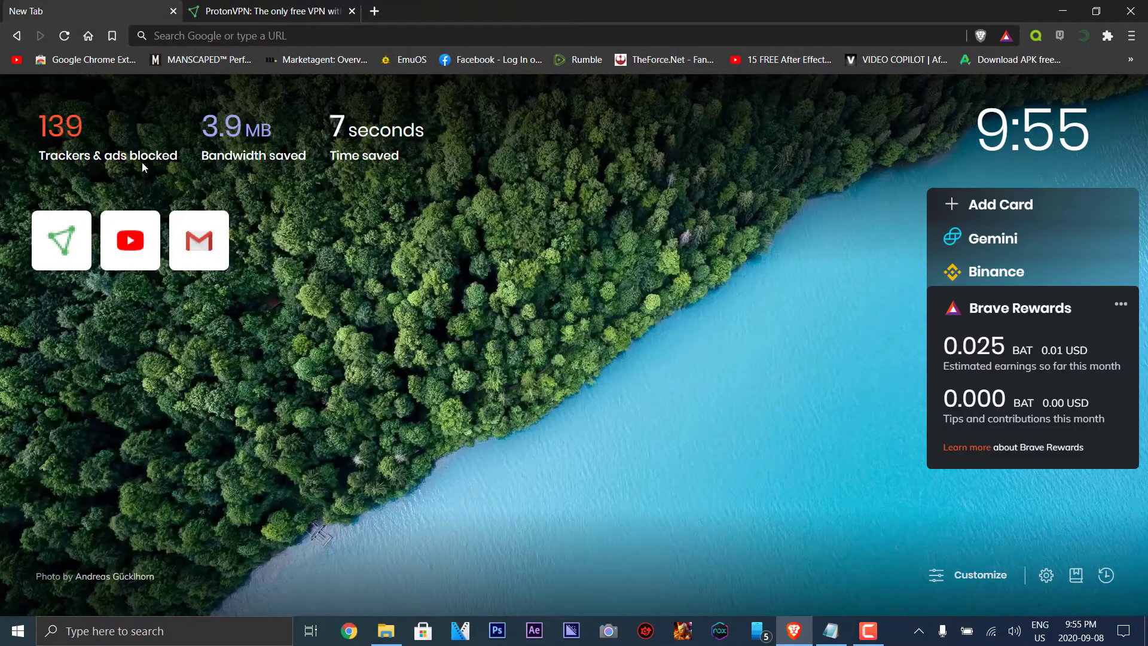